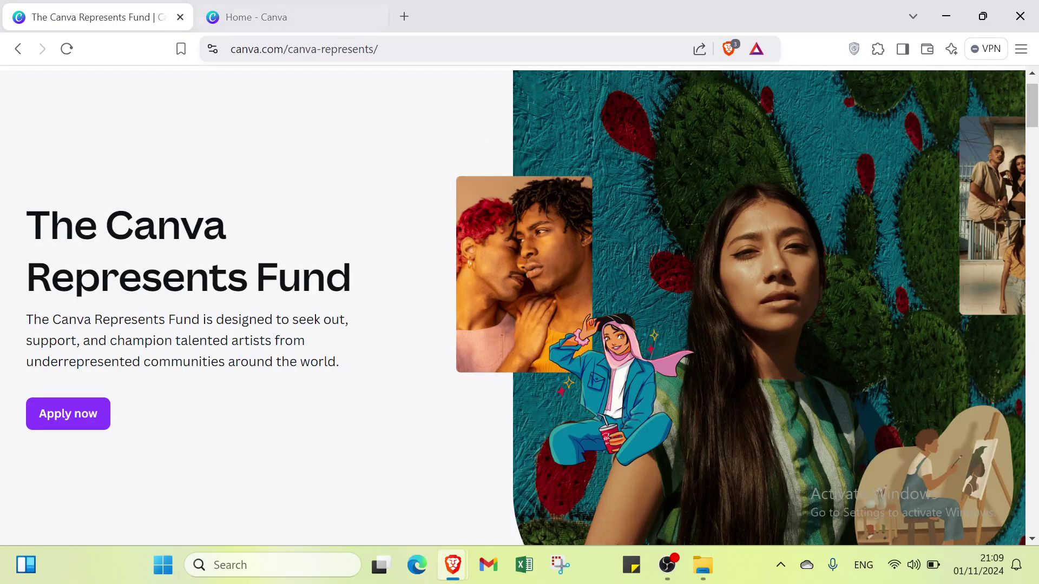
- Read through the Canva Represents Fund page's sections on inclusive content, artist applications and the long-term commitment to diversity
{"action": "scroll", "coordinate": [338, 345], "scroll_direction": "down", "scroll_amount": 5}
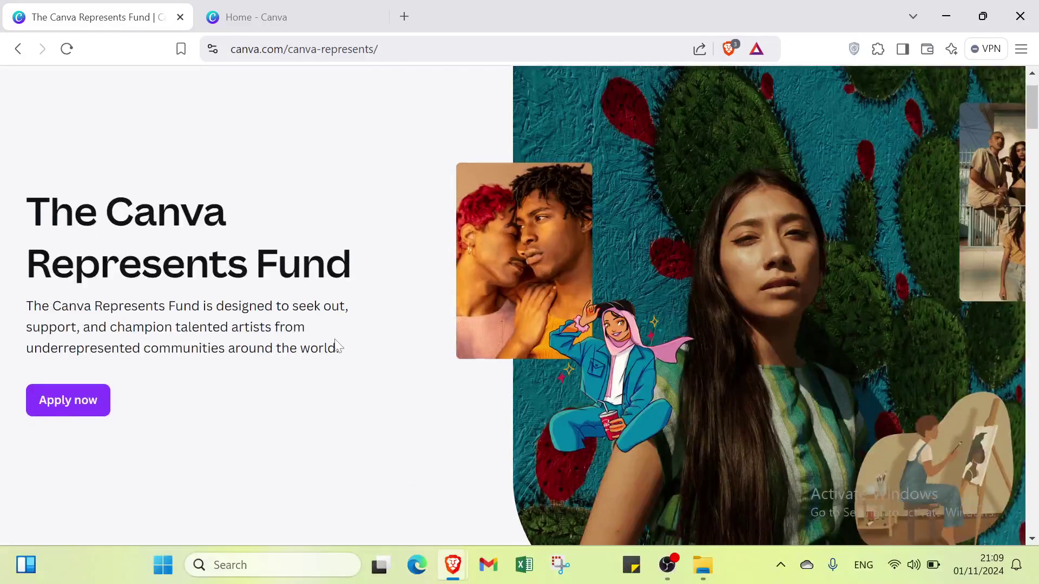
{"action": "scroll", "coordinate": [322, 341], "scroll_direction": "down", "scroll_amount": 3}
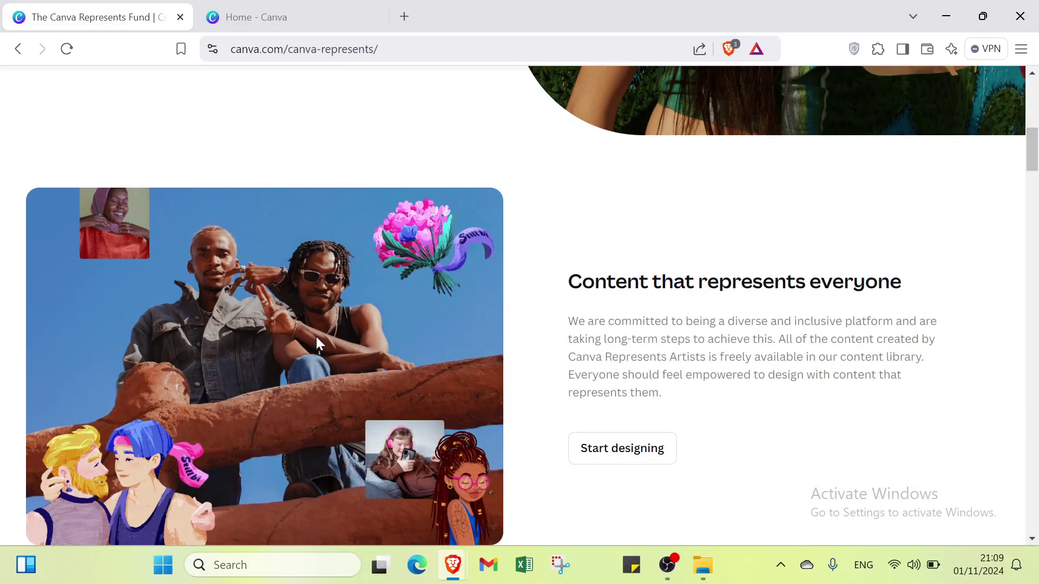
{"action": "scroll", "coordinate": [316, 344], "scroll_direction": "down", "scroll_amount": 6}
{"action": "scroll", "coordinate": [317, 345], "scroll_direction": "down", "scroll_amount": 6}
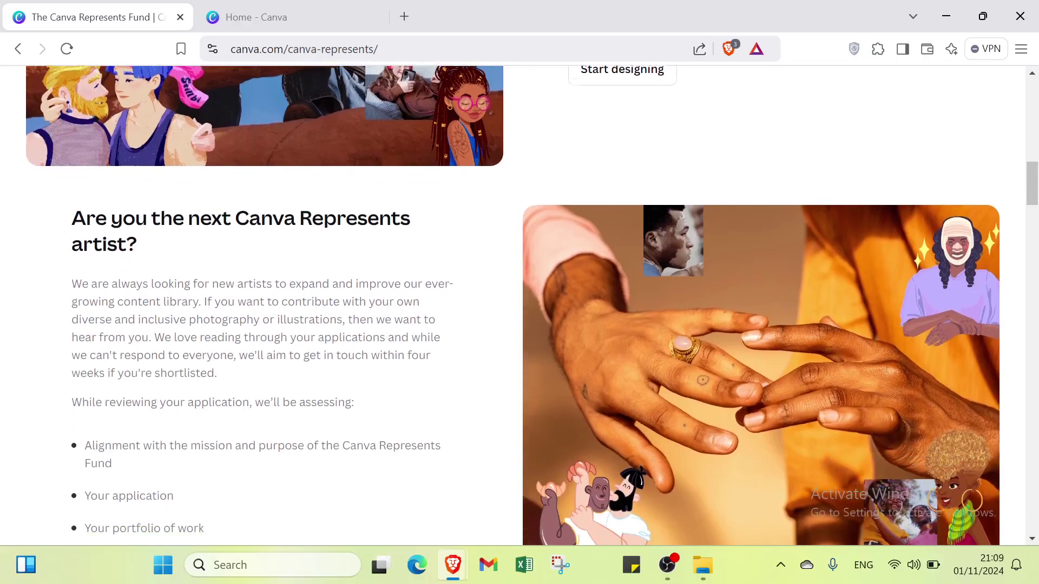
{"action": "scroll", "coordinate": [316, 344], "scroll_direction": "down", "scroll_amount": 2}
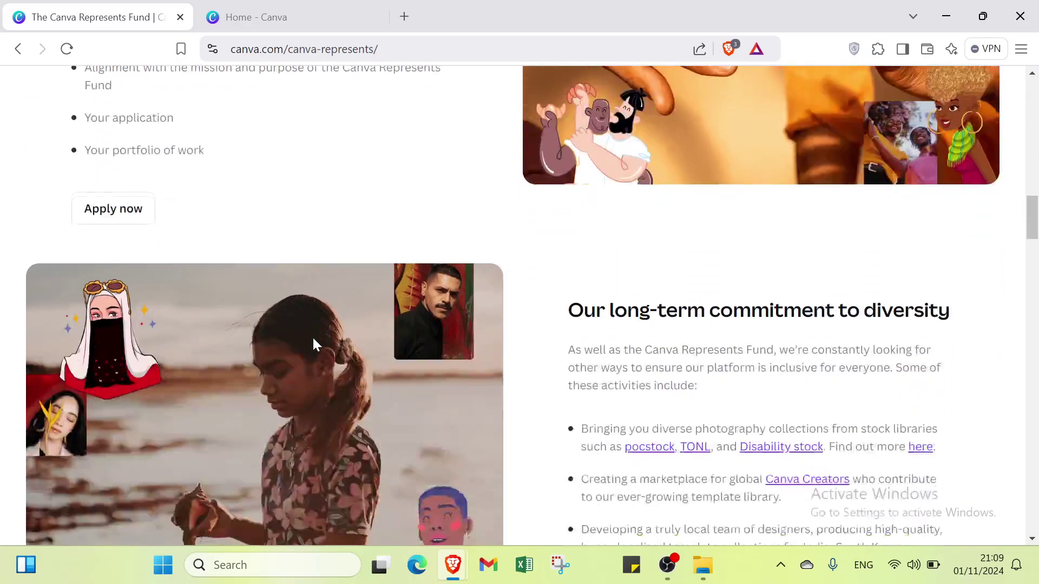
{"action": "scroll", "coordinate": [316, 345], "scroll_direction": "down", "scroll_amount": 1}
{"action": "scroll", "coordinate": [314, 341], "scroll_direction": "down", "scroll_amount": 3}
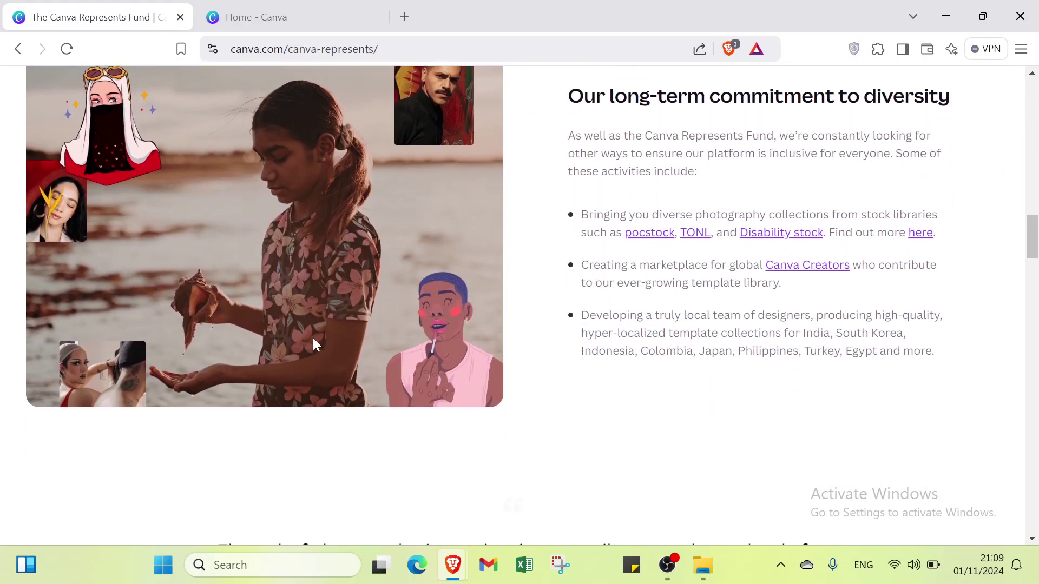
{"action": "scroll", "coordinate": [317, 345], "scroll_direction": "down", "scroll_amount": 2}
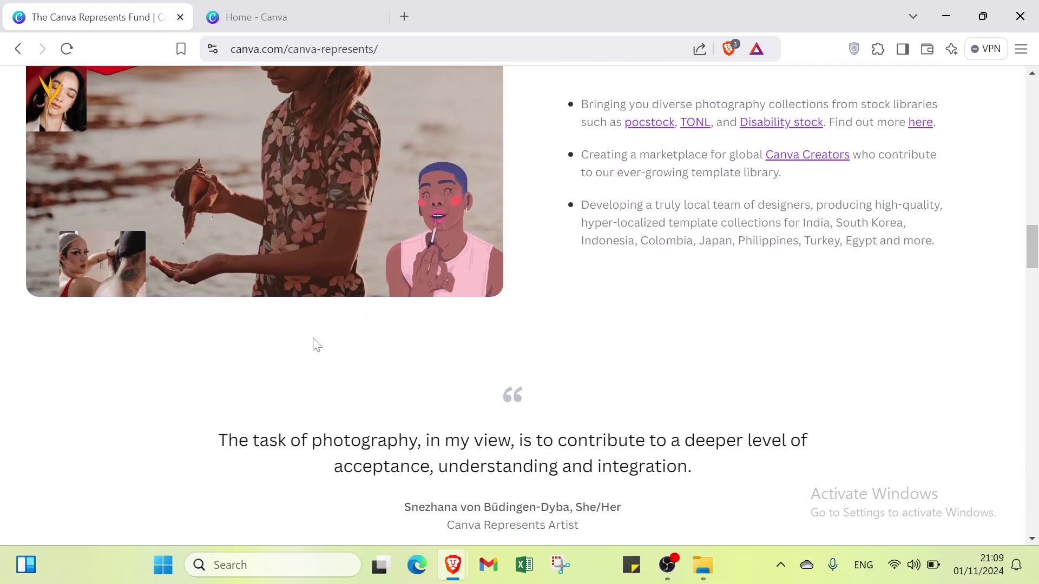
{"action": "scroll", "coordinate": [317, 344], "scroll_direction": "down", "scroll_amount": 1}
{"action": "scroll", "coordinate": [316, 345], "scroll_direction": "down", "scroll_amount": 2}
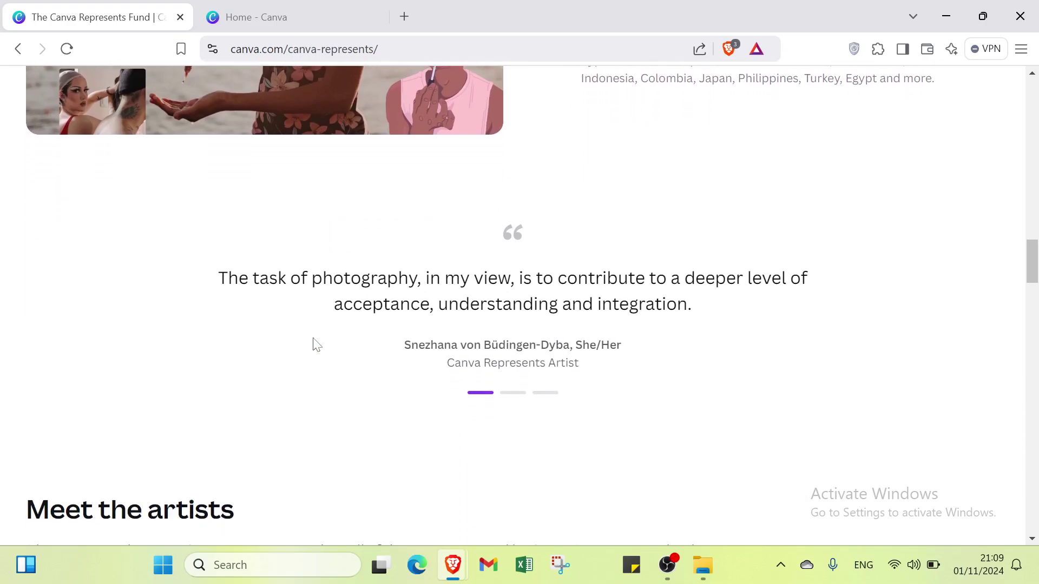
- Look through the artist collections under Meet the artists, then return to the beginning of the Canva Represents Fund page
{"action": "scroll", "coordinate": [317, 345], "scroll_direction": "down", "scroll_amount": 6}
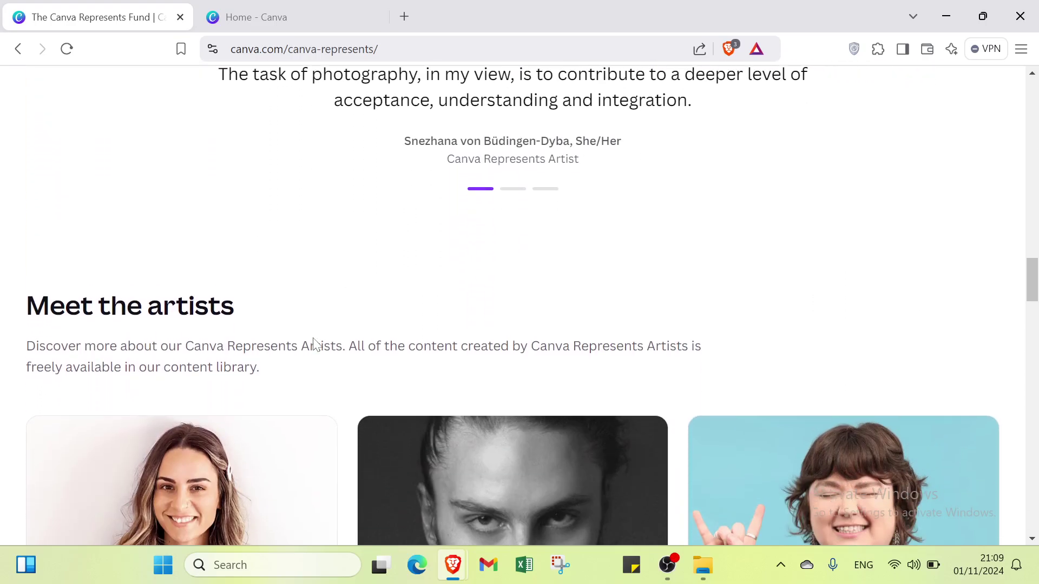
{"action": "scroll", "coordinate": [316, 345], "scroll_direction": "down", "scroll_amount": 2}
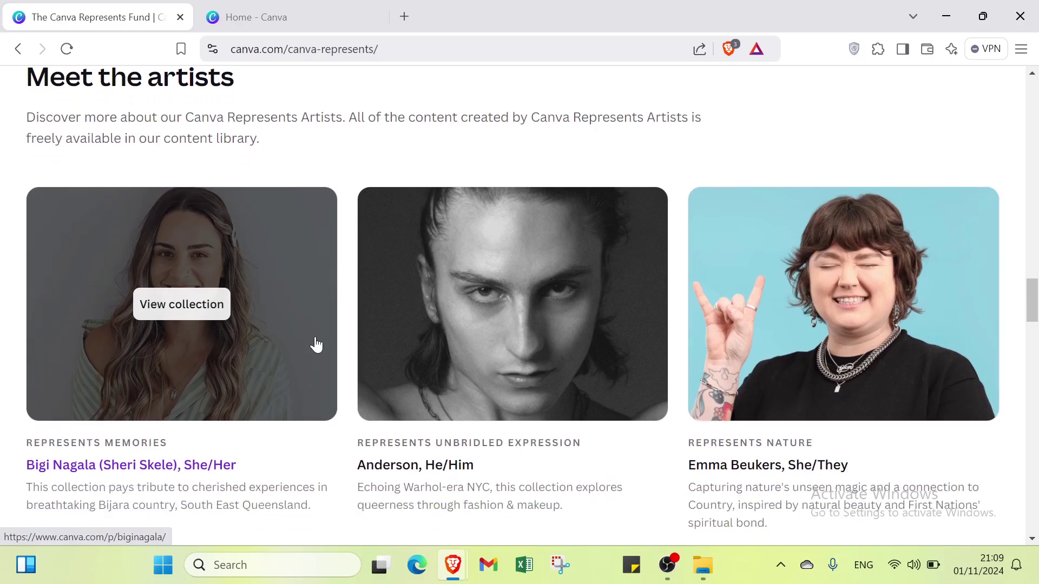
{"action": "scroll", "coordinate": [316, 345], "scroll_direction": "down", "scroll_amount": 6}
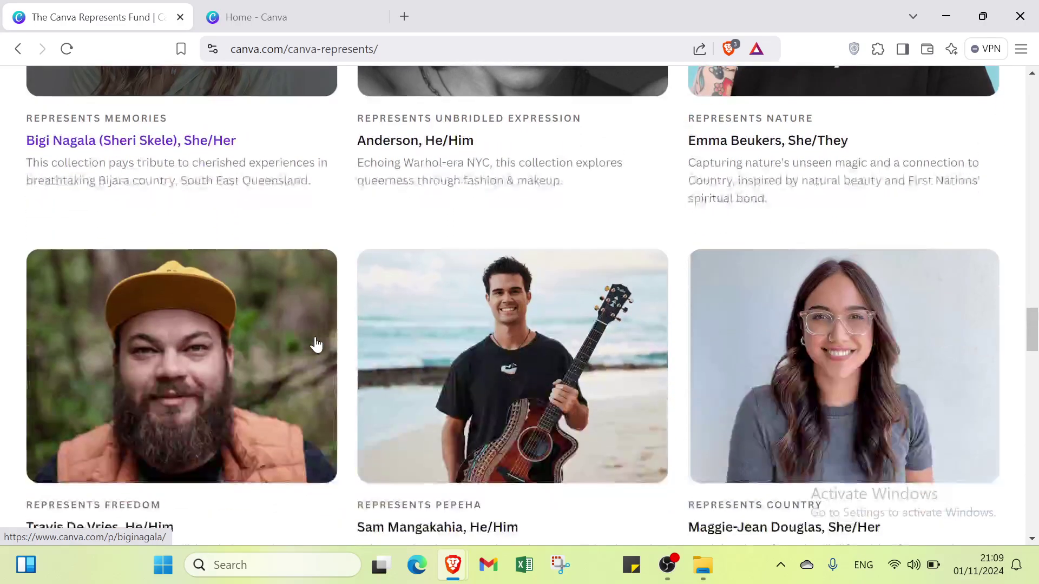
{"action": "scroll", "coordinate": [316, 344], "scroll_direction": "down", "scroll_amount": 2}
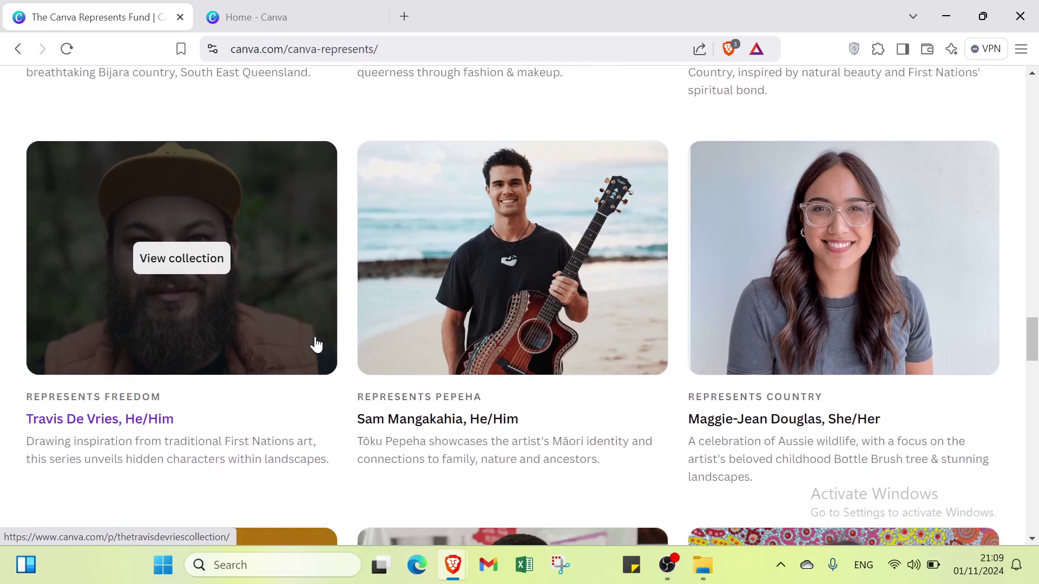
{"action": "scroll", "coordinate": [316, 345], "scroll_direction": "down", "scroll_amount": 4}
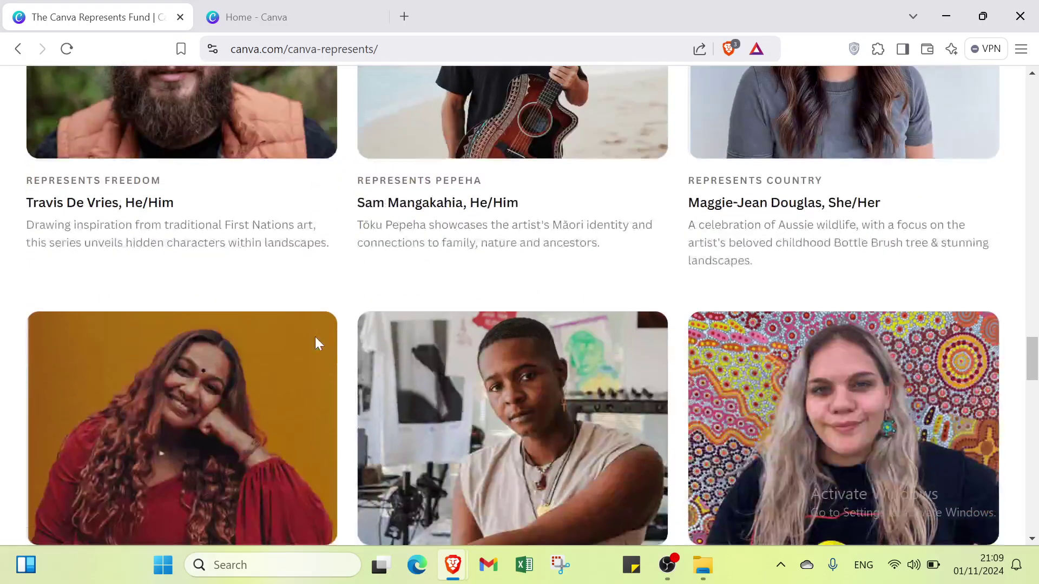
{"action": "scroll", "coordinate": [317, 338], "scroll_direction": "down", "scroll_amount": 4}
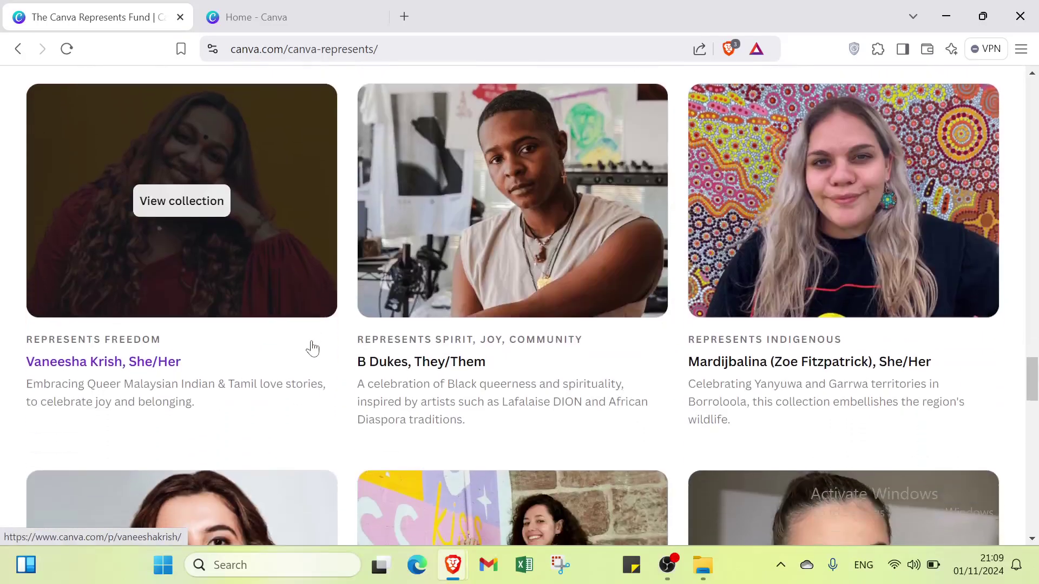
{"action": "scroll", "coordinate": [313, 348], "scroll_direction": "up", "scroll_amount": 20}
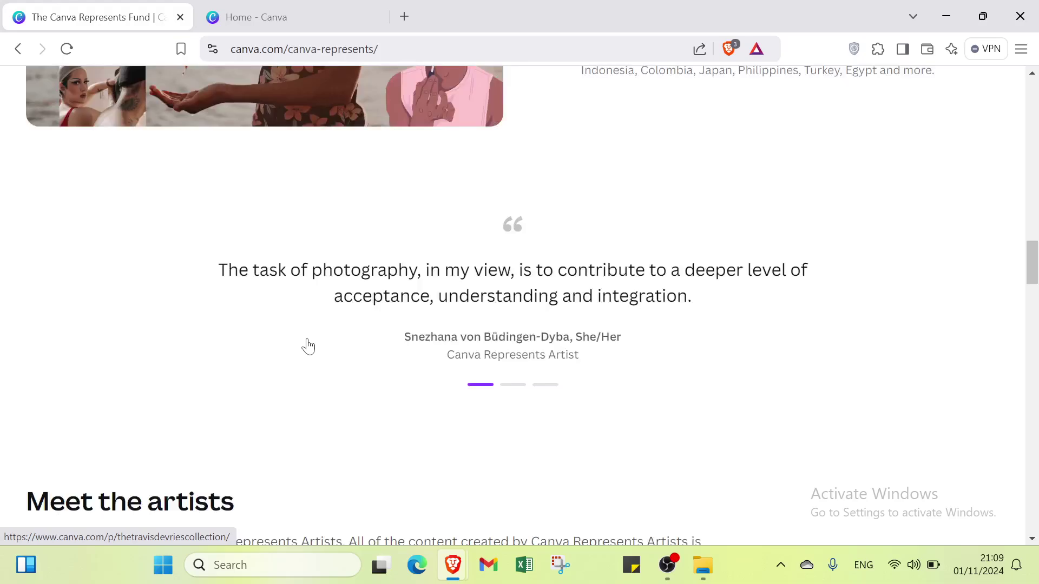
{"action": "scroll", "coordinate": [308, 346], "scroll_direction": "up", "scroll_amount": 20}
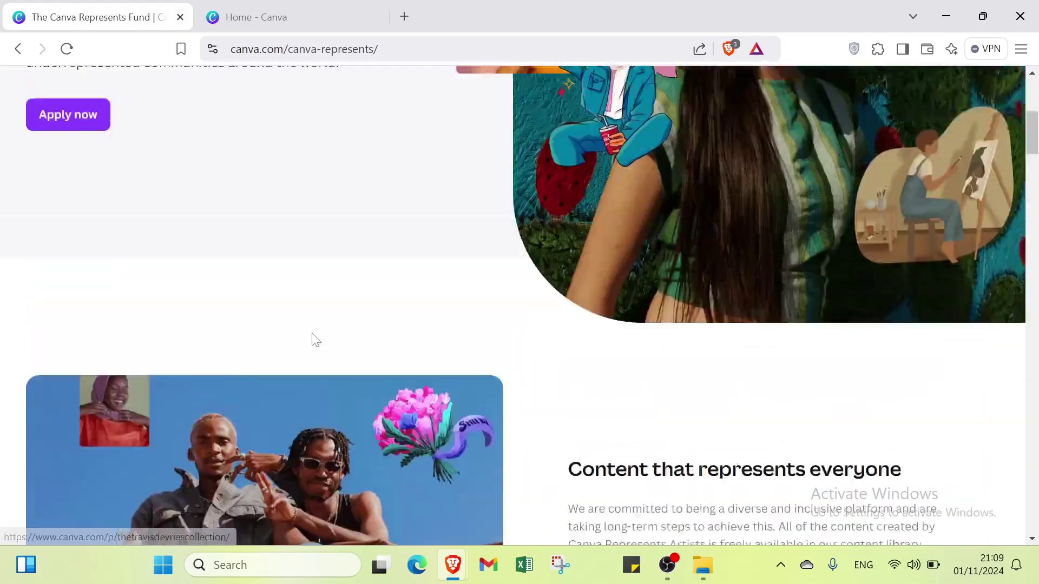
{"action": "scroll", "coordinate": [316, 340], "scroll_direction": "up", "scroll_amount": 7}
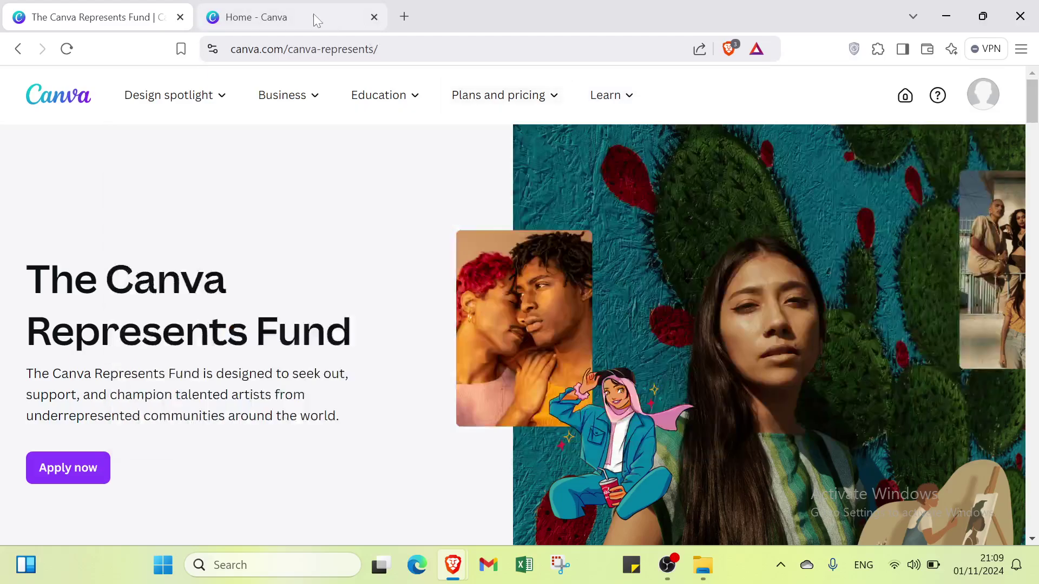
{"action": "left_click", "coordinate": [312, 19]}
{"action": "left_click", "coordinate": [43, 24]}
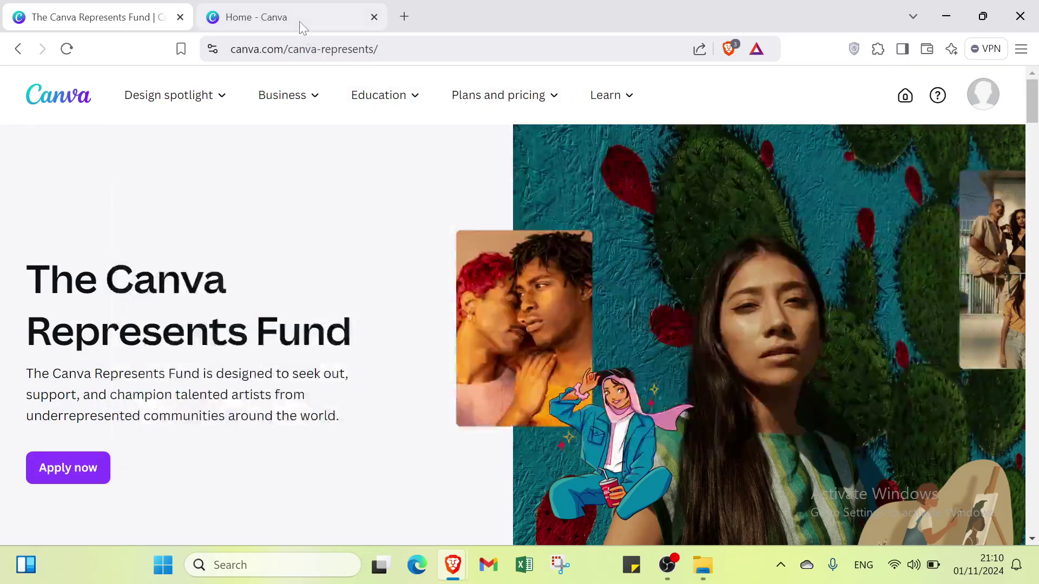
{"action": "left_click", "coordinate": [281, 19]}
{"action": "left_click", "coordinate": [129, 16]}
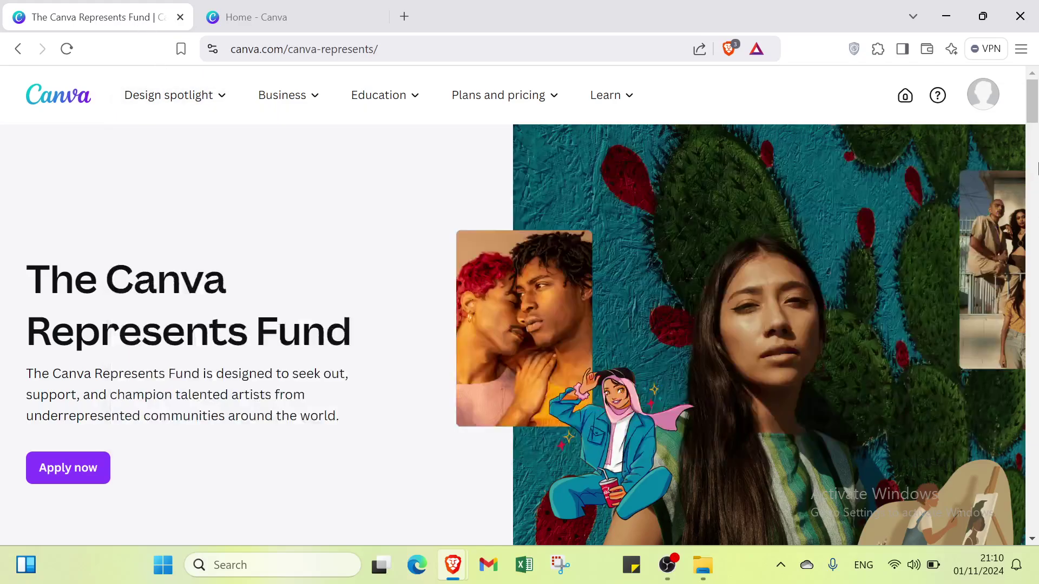
{"action": "left_click", "coordinate": [972, 97]}
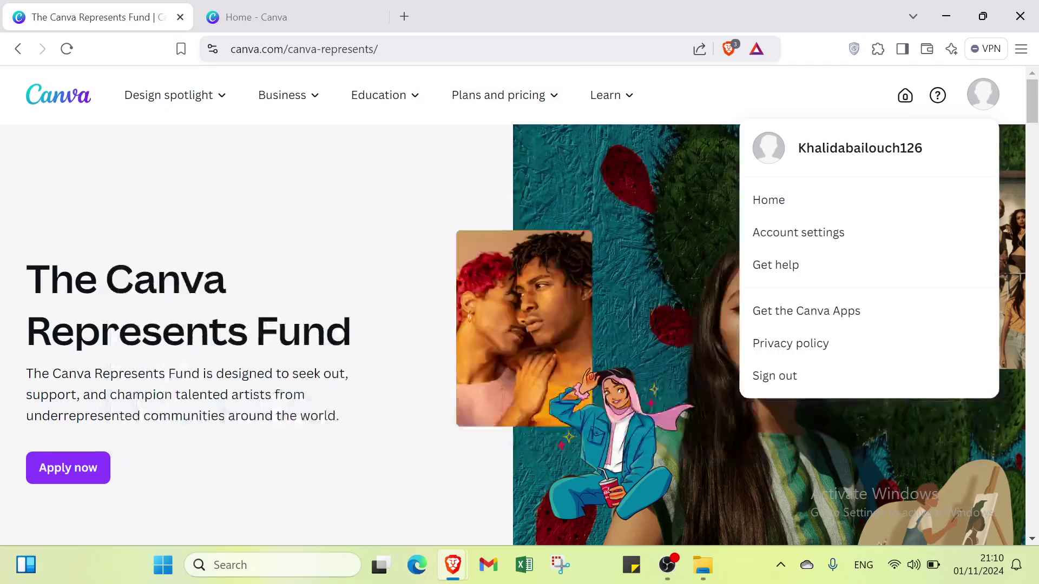
{"action": "left_click", "coordinate": [489, 466]}
- On the Canva home page, search for "websites" and show all matching Canva templates
{"action": "mouse_move", "coordinate": [327, 95]}
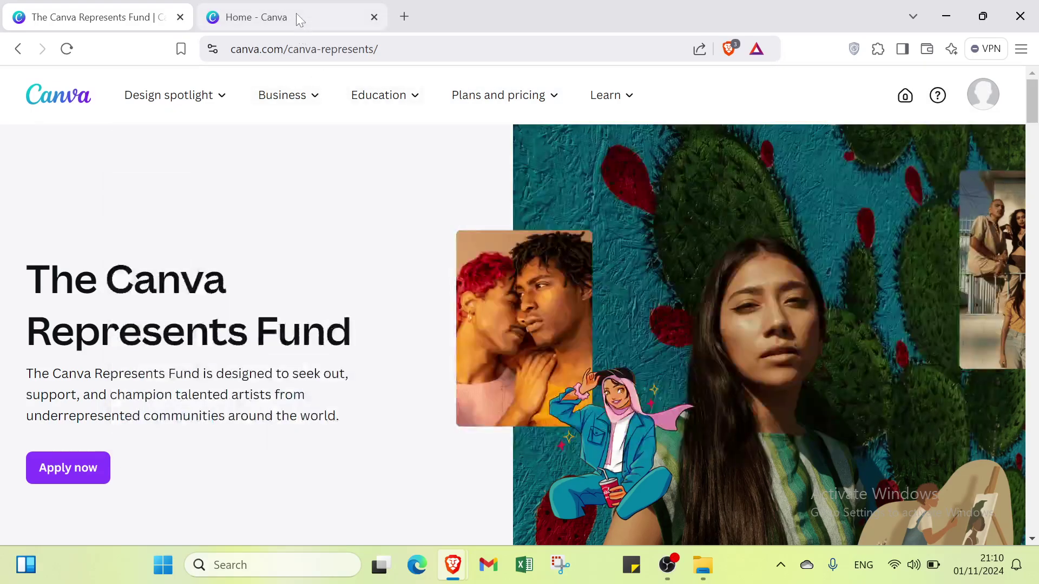
{"action": "left_click", "coordinate": [296, 16]}
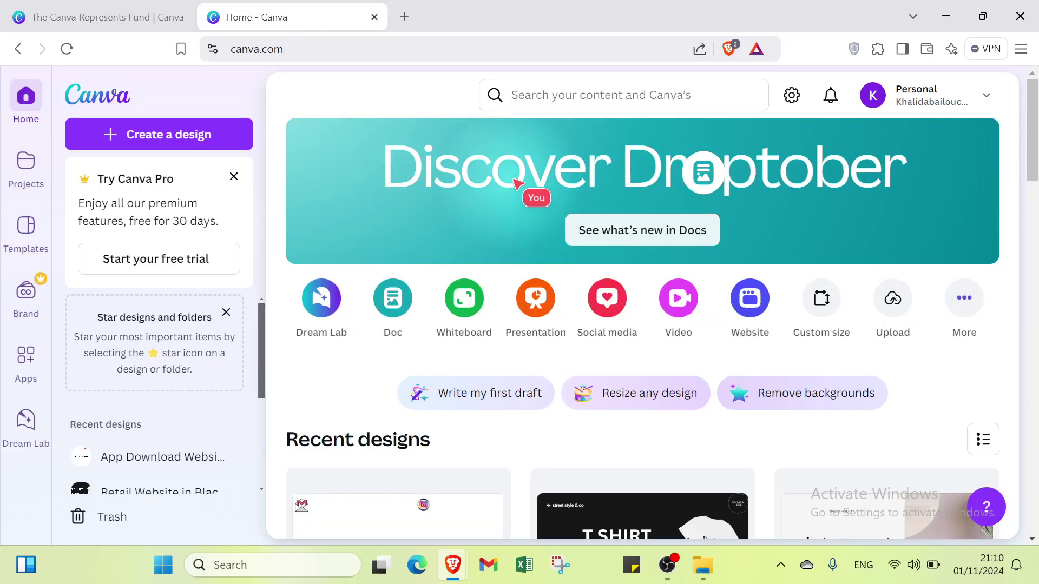
{"action": "left_click", "coordinate": [556, 102]}
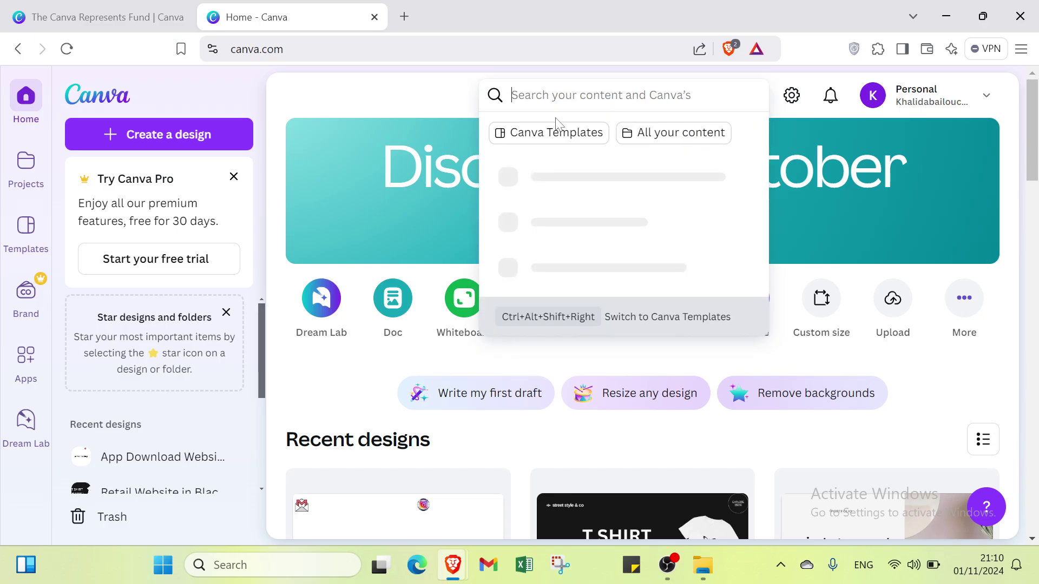
{"action": "type", "text": "websites"}
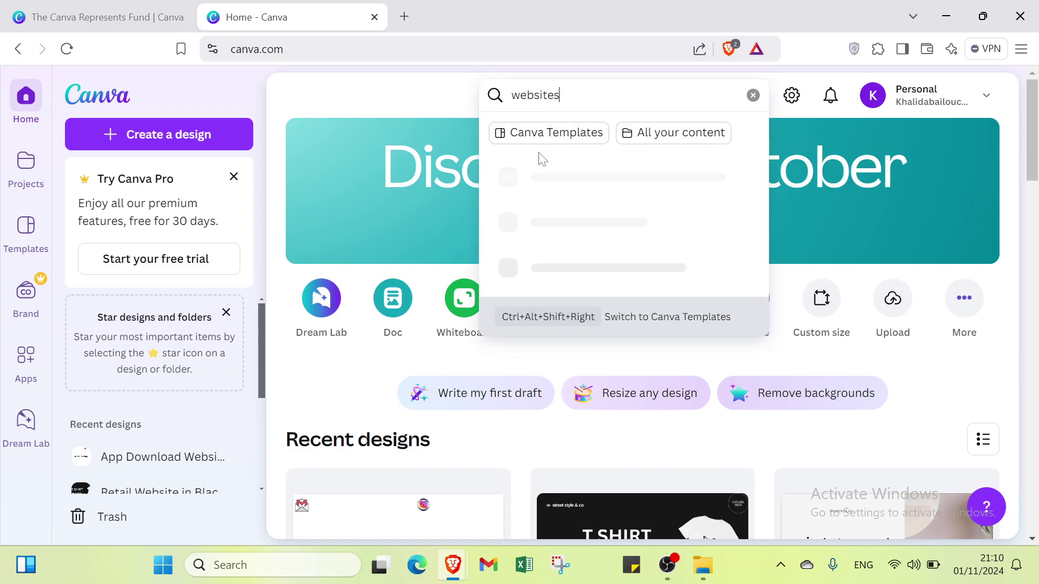
{"action": "key", "text": "Return"}
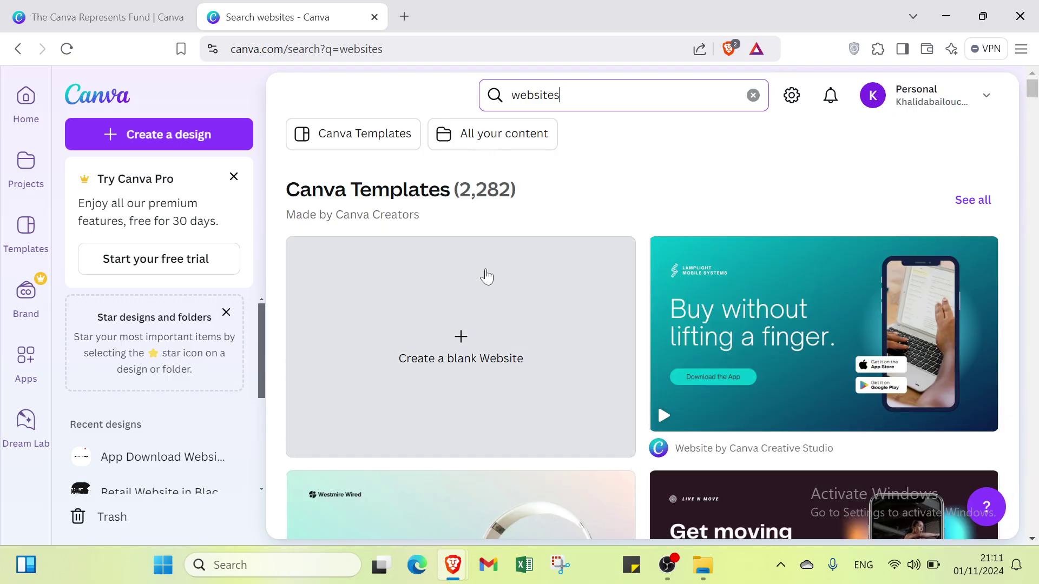
{"action": "left_click", "coordinate": [969, 199]}
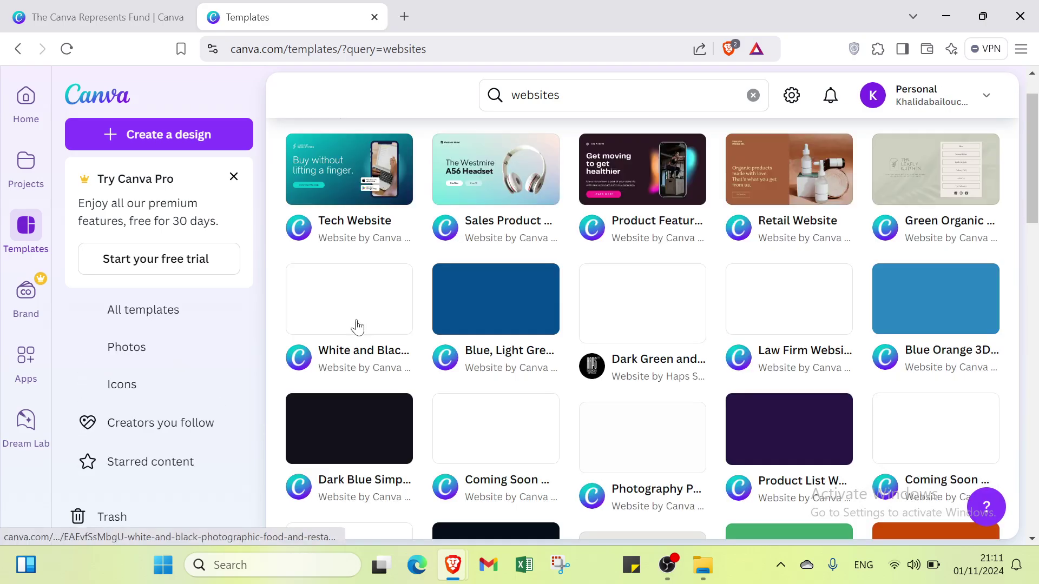
- Open all filters for the website templates and look through the category, style, theme, language, feature, grade, subject and topic options
{"action": "mouse_move", "coordinate": [403, 306]}
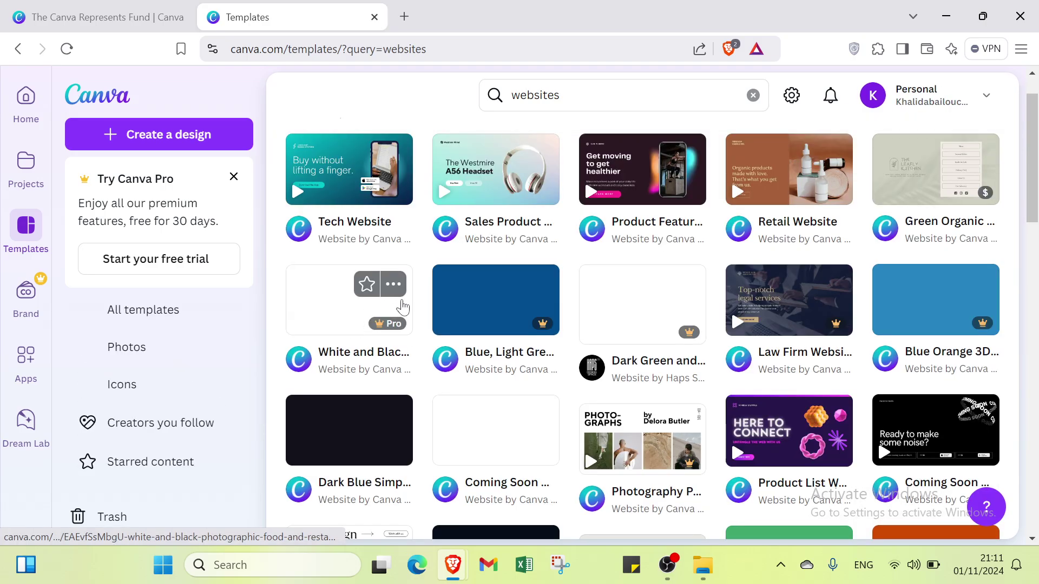
{"action": "mouse_move", "coordinate": [348, 202]}
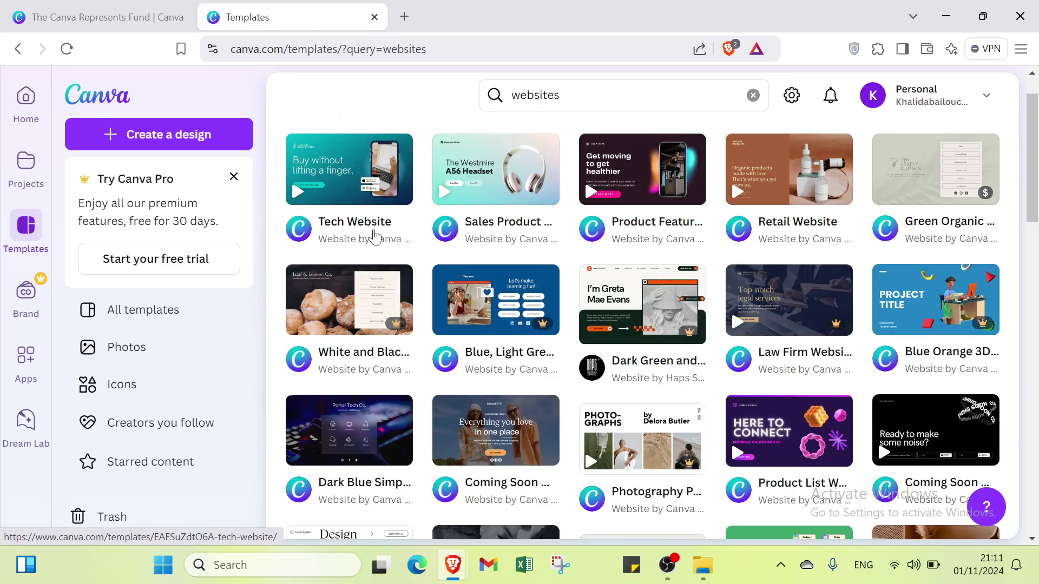
{"action": "scroll", "coordinate": [553, 208], "scroll_direction": "up", "scroll_amount": 1}
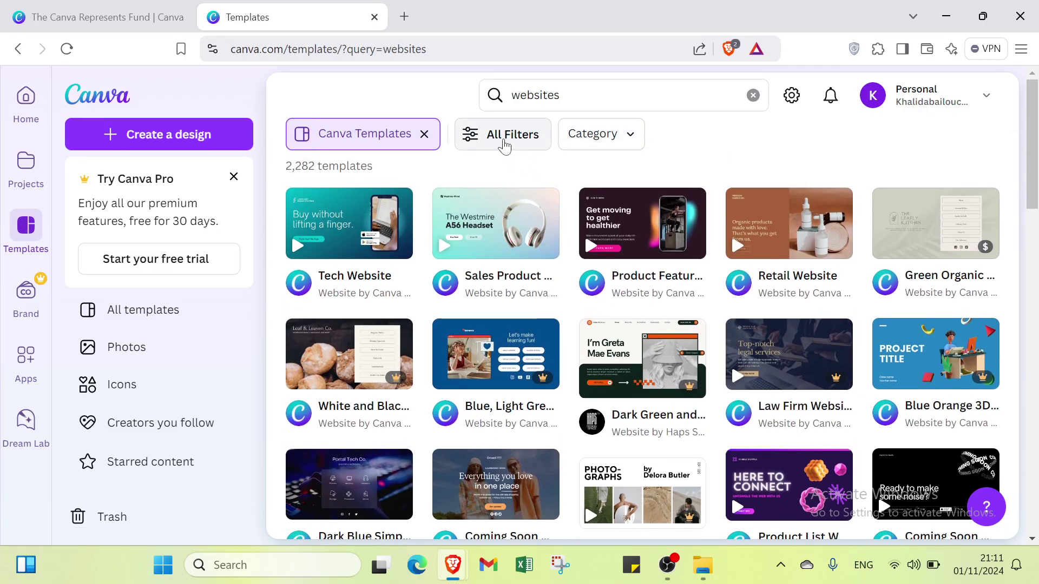
{"action": "left_click", "coordinate": [503, 139]}
{"action": "scroll", "coordinate": [162, 297], "scroll_direction": "down", "scroll_amount": 2}
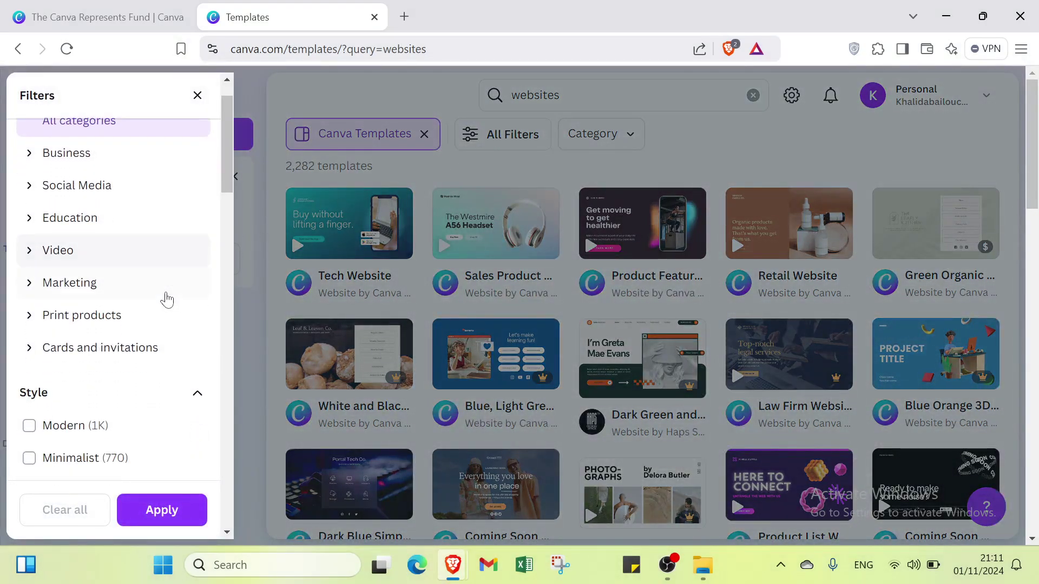
{"action": "scroll", "coordinate": [157, 290], "scroll_direction": "up", "scroll_amount": 2}
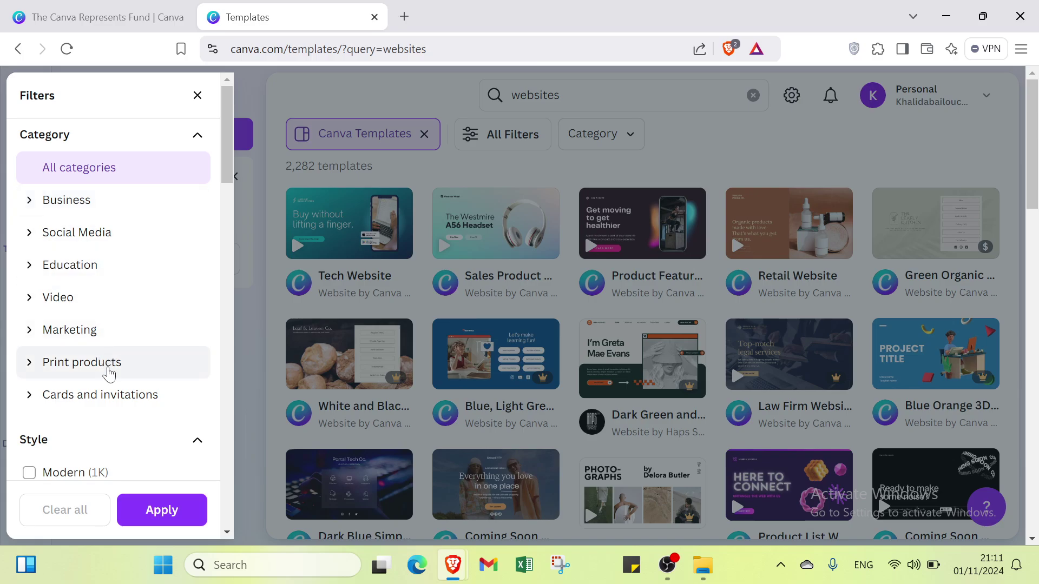
{"action": "scroll", "coordinate": [126, 414], "scroll_direction": "down", "scroll_amount": 2}
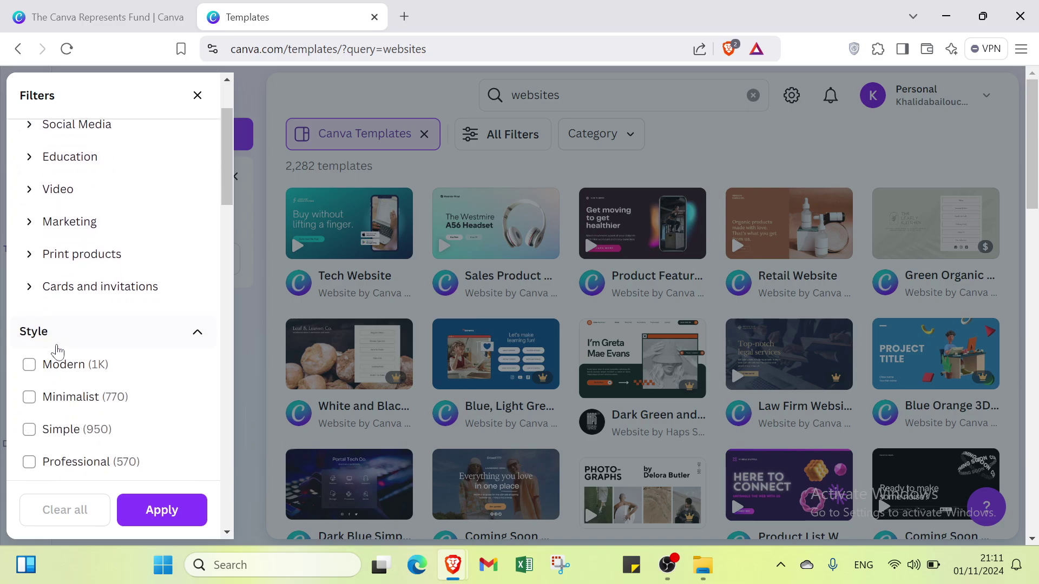
{"action": "scroll", "coordinate": [54, 343], "scroll_direction": "down", "scroll_amount": 1}
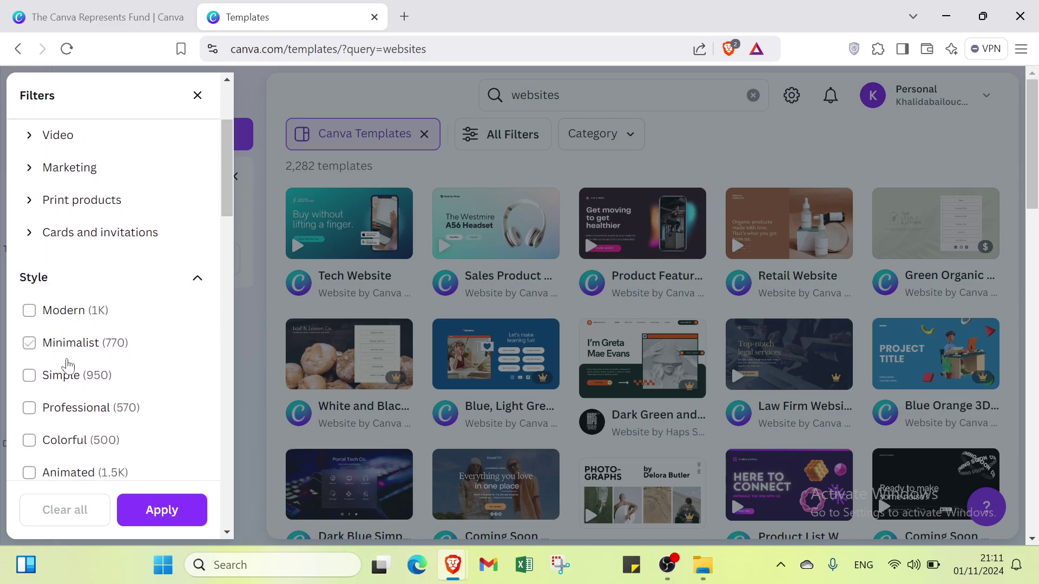
{"action": "scroll", "coordinate": [65, 365], "scroll_direction": "down", "scroll_amount": 2}
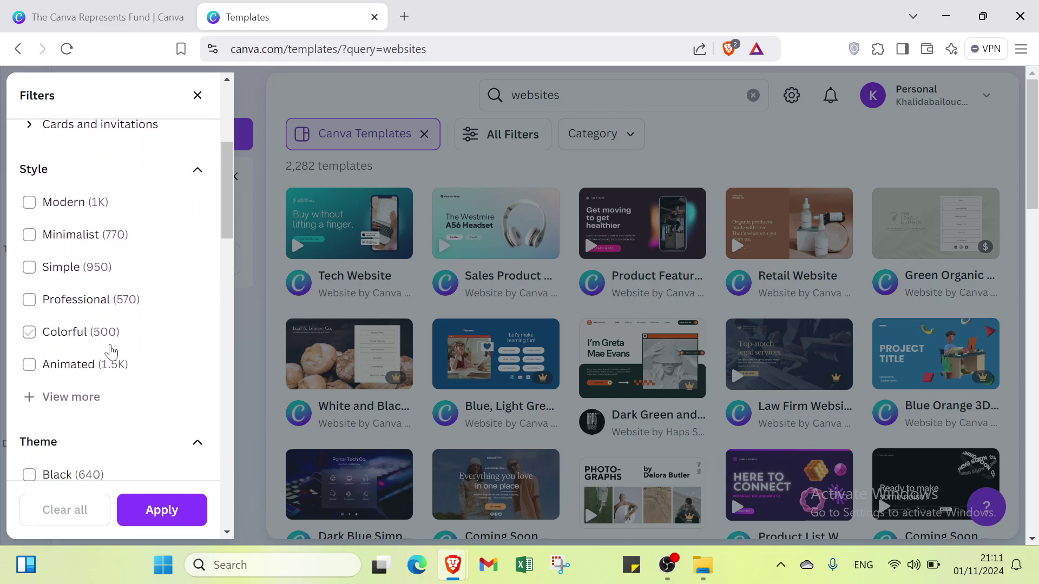
{"action": "scroll", "coordinate": [62, 381], "scroll_direction": "down", "scroll_amount": 3}
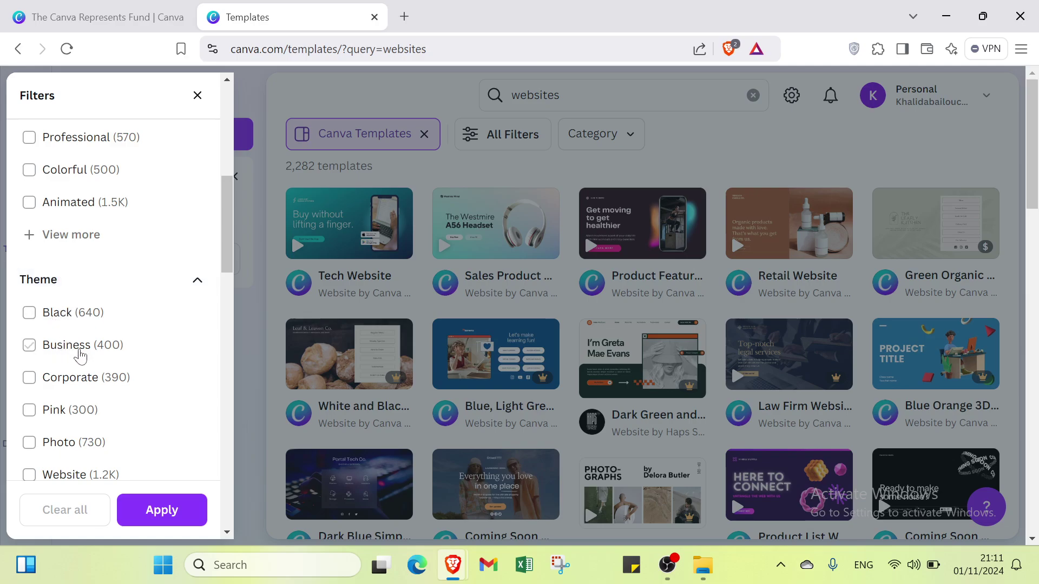
{"action": "scroll", "coordinate": [73, 356], "scroll_direction": "down", "scroll_amount": 1}
{"action": "scroll", "coordinate": [103, 323], "scroll_direction": "down", "scroll_amount": 2}
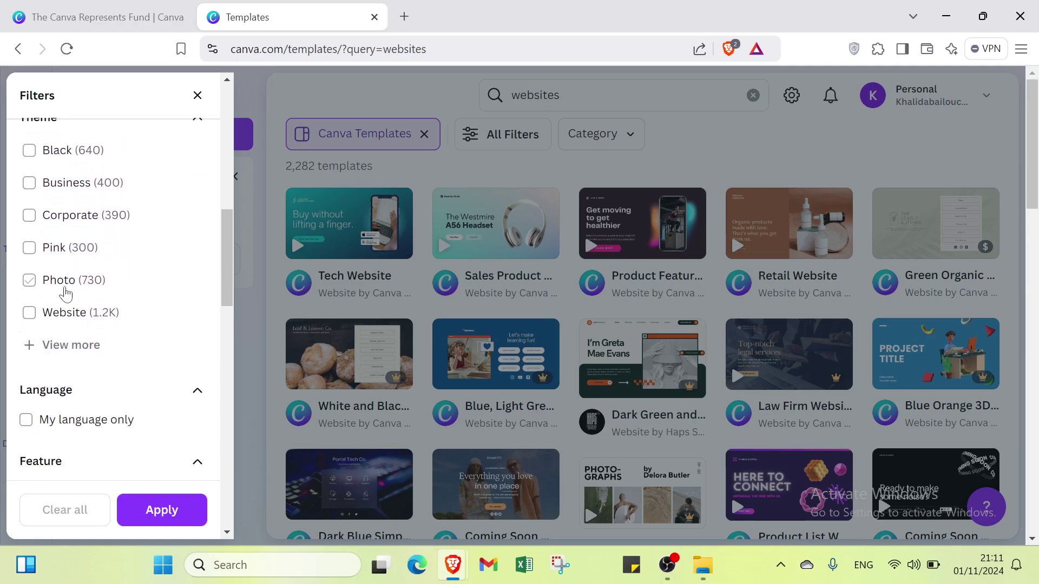
{"action": "scroll", "coordinate": [46, 366], "scroll_direction": "down", "scroll_amount": 1}
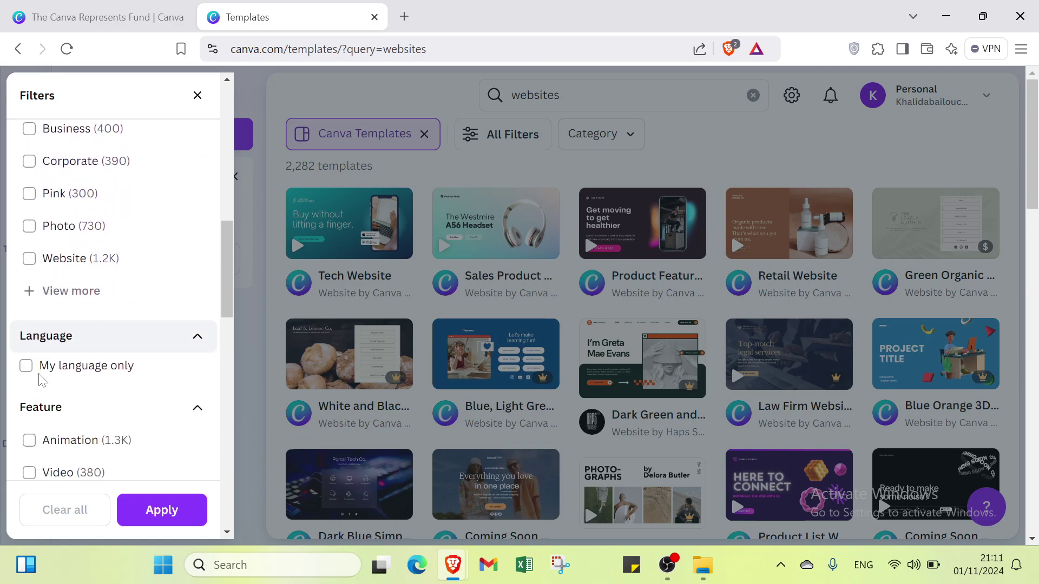
{"action": "scroll", "coordinate": [63, 348], "scroll_direction": "down", "scroll_amount": 4}
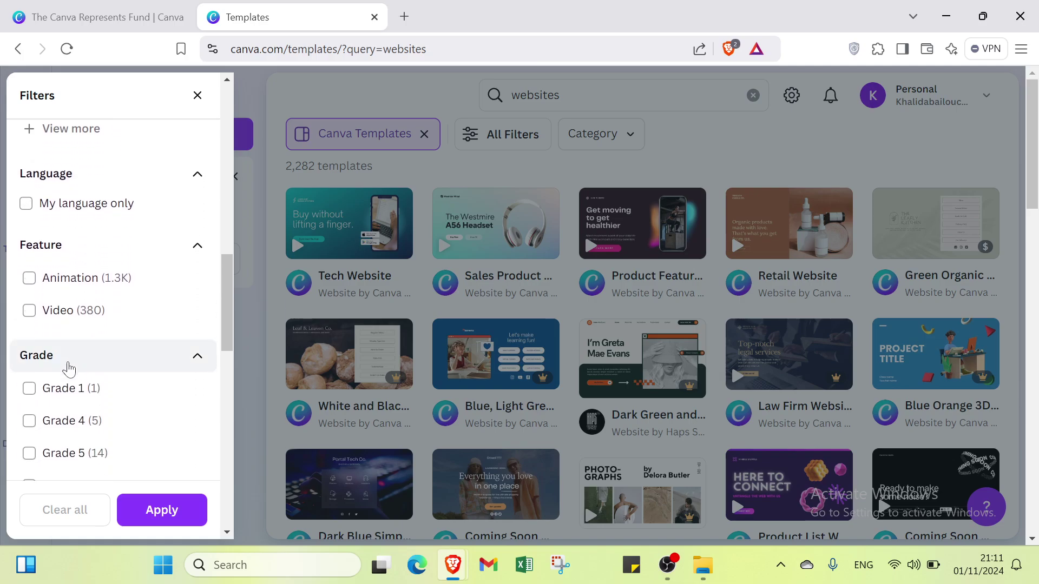
{"action": "scroll", "coordinate": [58, 381], "scroll_direction": "down", "scroll_amount": 5}
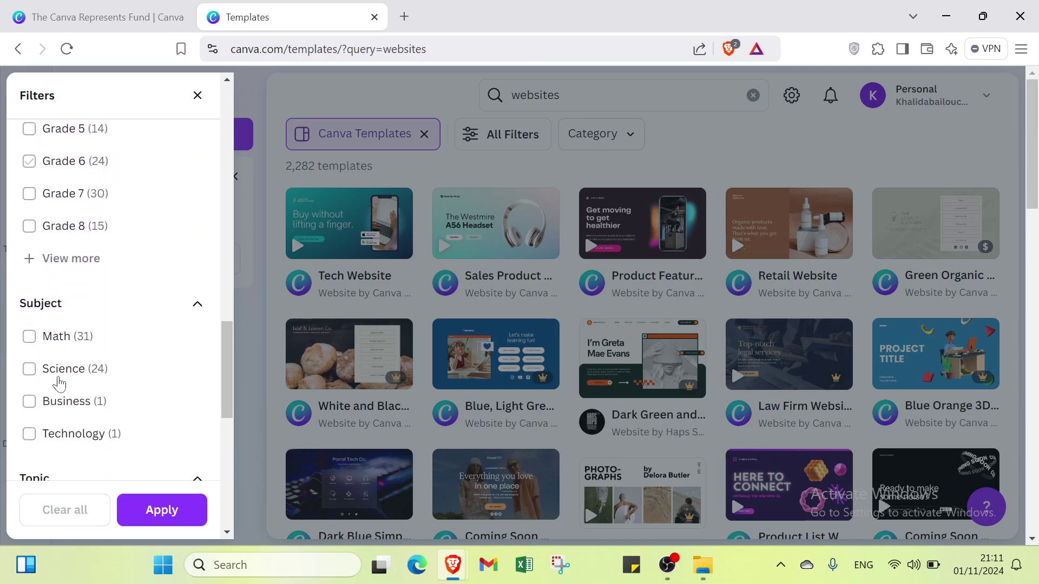
{"action": "scroll", "coordinate": [107, 395], "scroll_direction": "down", "scroll_amount": 9}
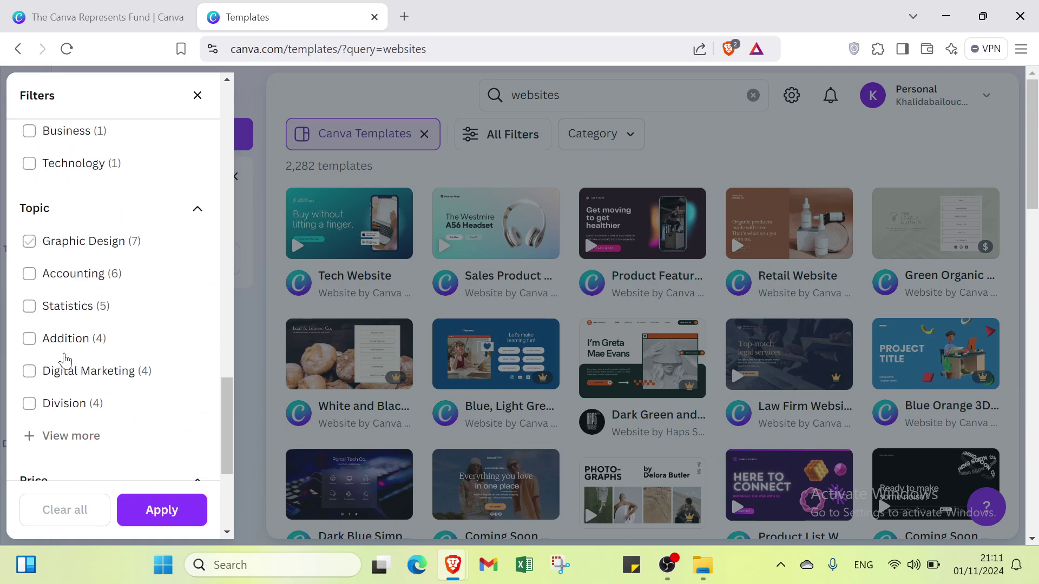
{"action": "left_click", "coordinate": [76, 308]}
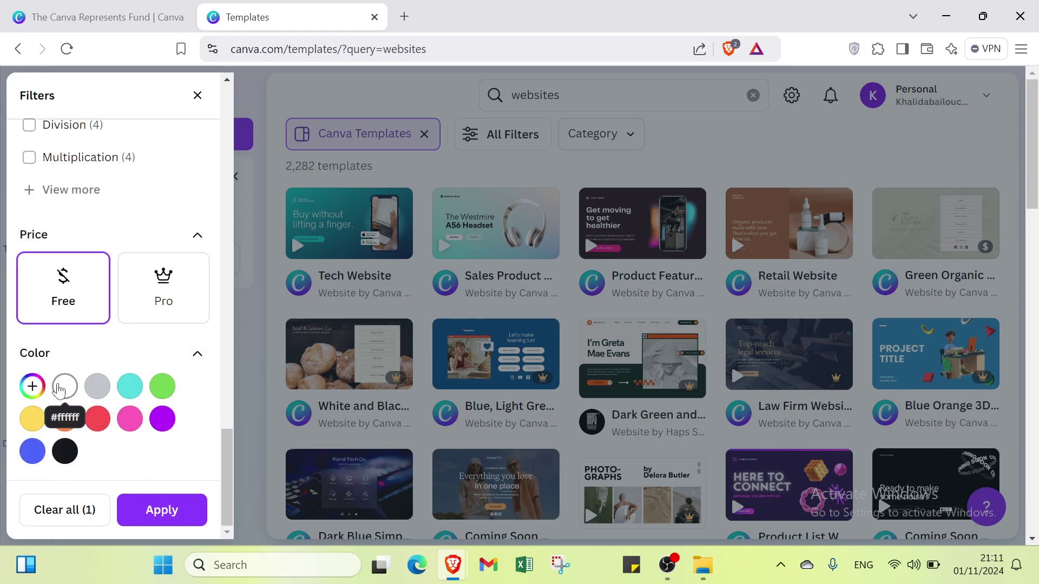
{"action": "left_click", "coordinate": [64, 387]}
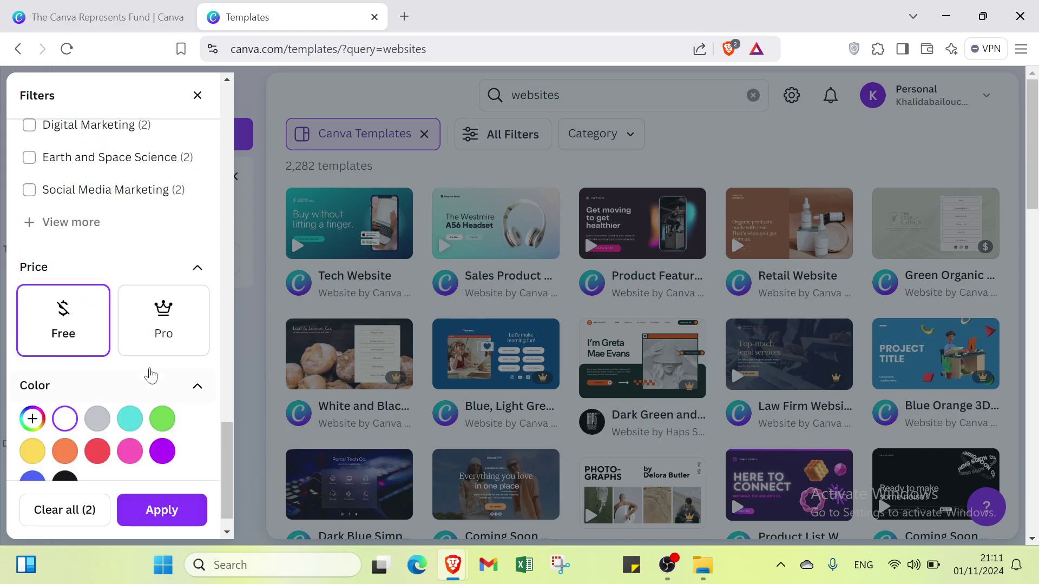
{"action": "left_click", "coordinate": [197, 96]}
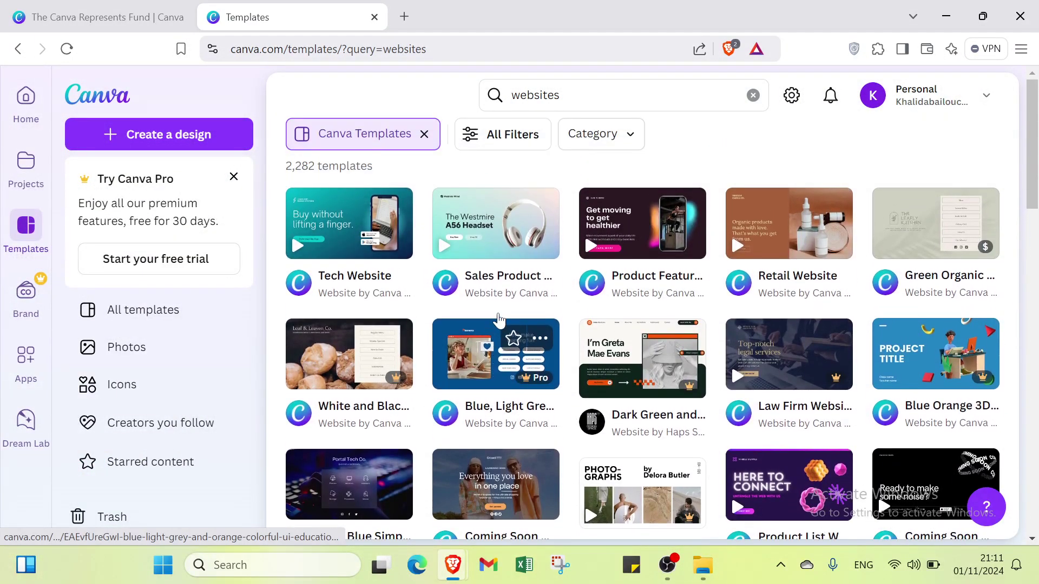
- Open the Sales Product Website template for customizing and look through its pages
{"action": "left_click", "coordinate": [489, 237]}
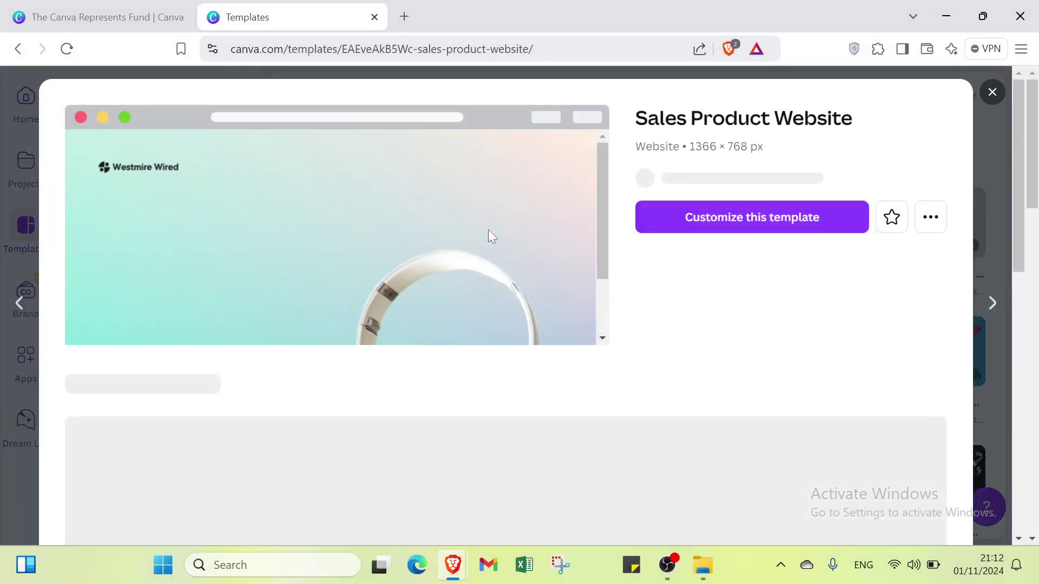
{"action": "left_click", "coordinate": [658, 232]}
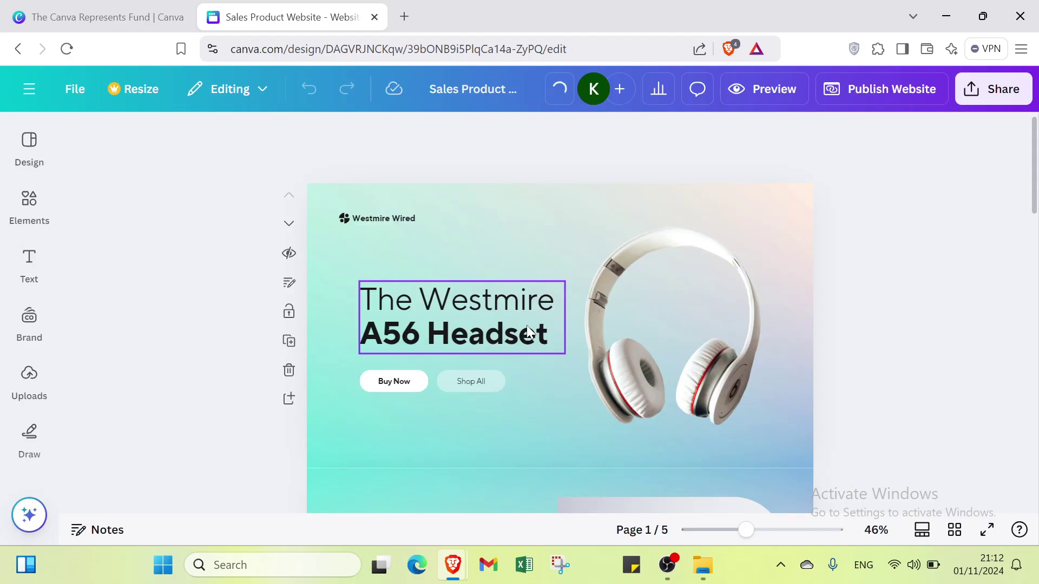
{"action": "scroll", "coordinate": [527, 326], "scroll_direction": "down", "scroll_amount": 10}
{"action": "scroll", "coordinate": [527, 327], "scroll_direction": "down", "scroll_amount": 10}
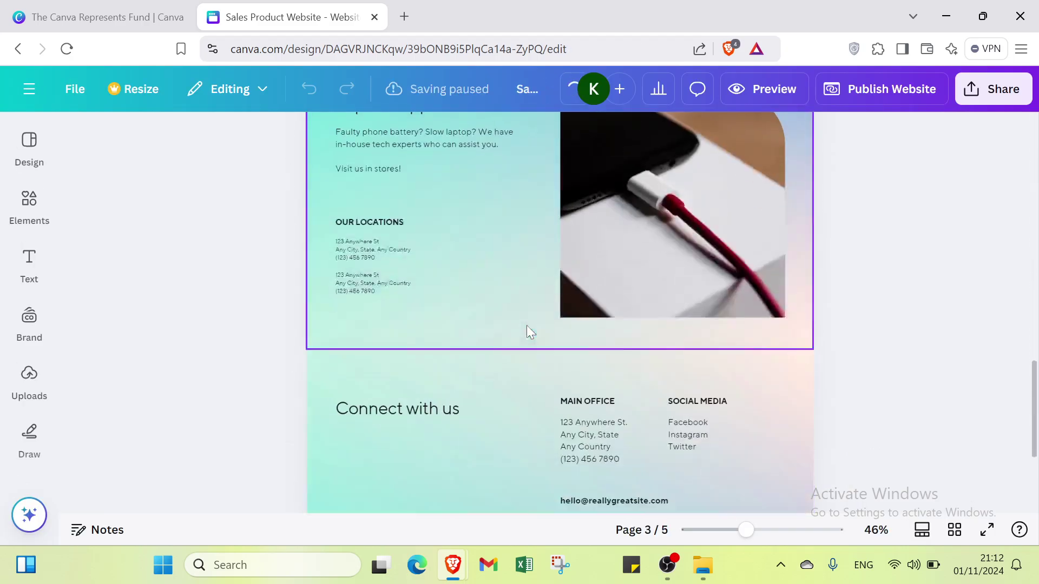
{"action": "scroll", "coordinate": [527, 327], "scroll_direction": "up", "scroll_amount": 8}
{"action": "scroll", "coordinate": [527, 325], "scroll_direction": "up", "scroll_amount": 15}
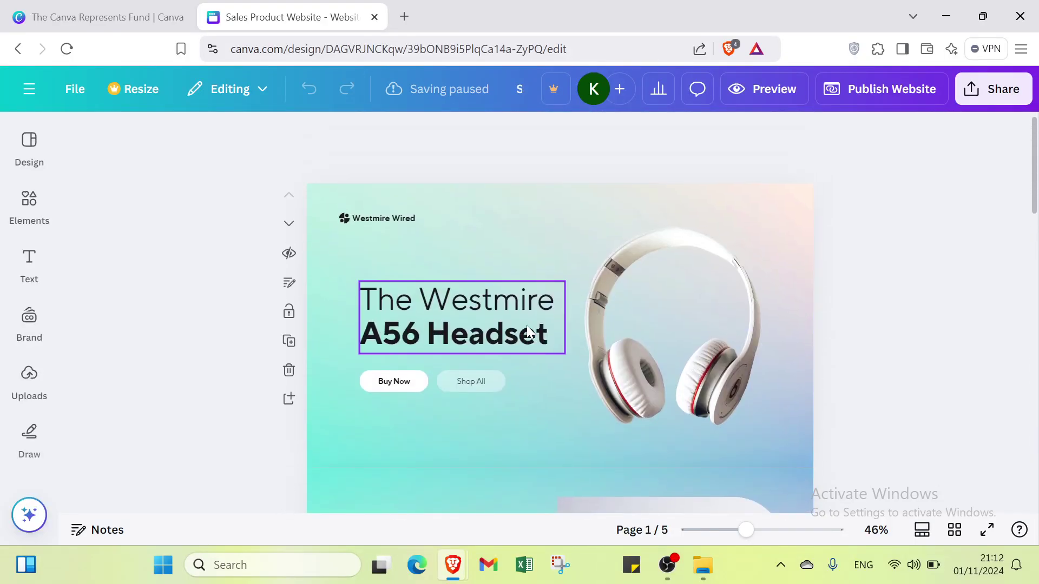
- Delete the "The Westmire A56 Headset" headline from the first page and select the headphones image
{"action": "left_click", "coordinate": [527, 328]}
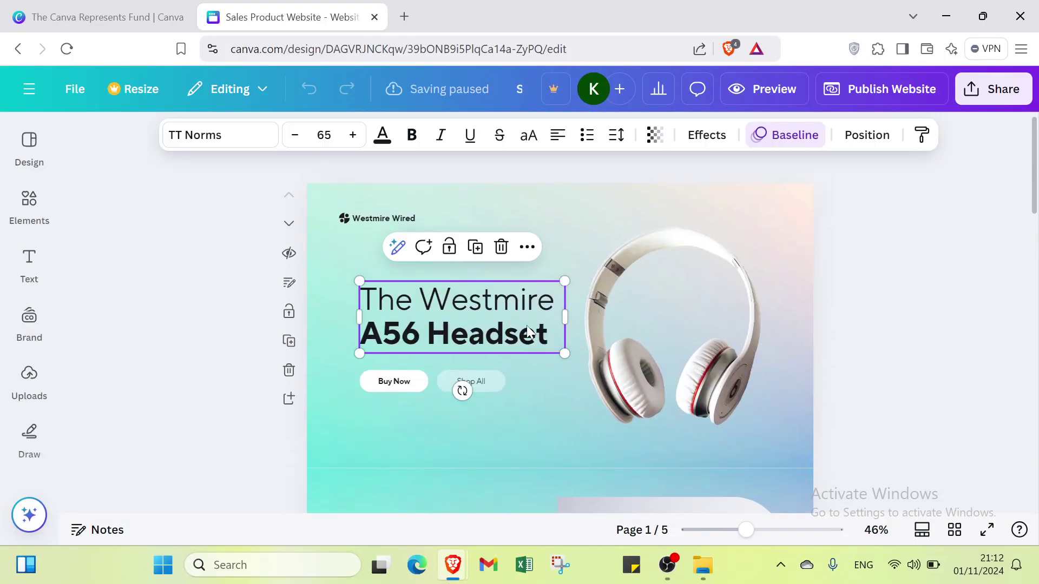
{"action": "key", "text": "Delete"}
{"action": "left_click", "coordinate": [595, 360]}
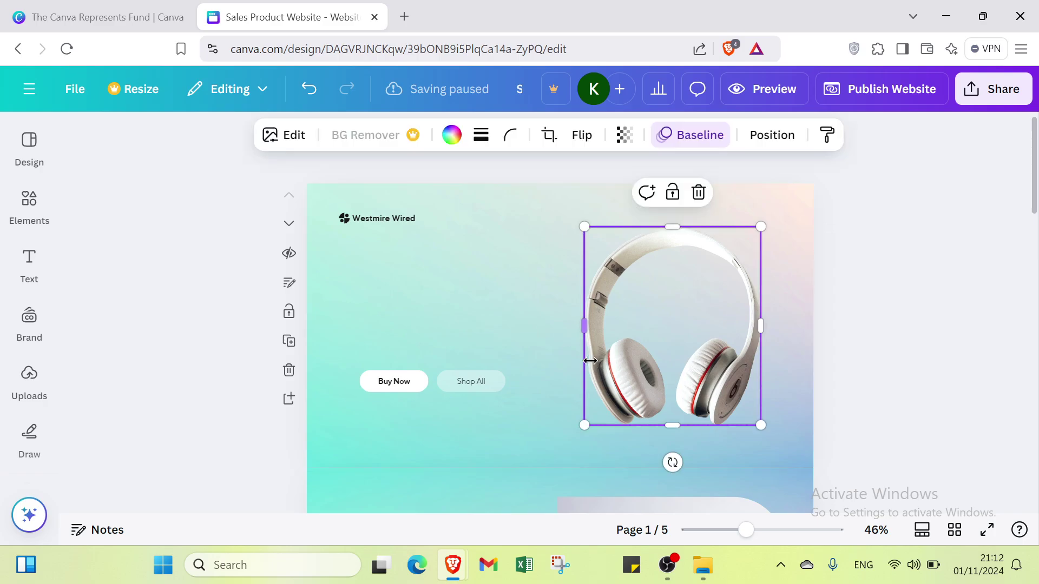
- Search the elements for "pc" photos and add the photo of hands typing on a laptop to the first page
{"action": "left_click", "coordinate": [31, 204]}
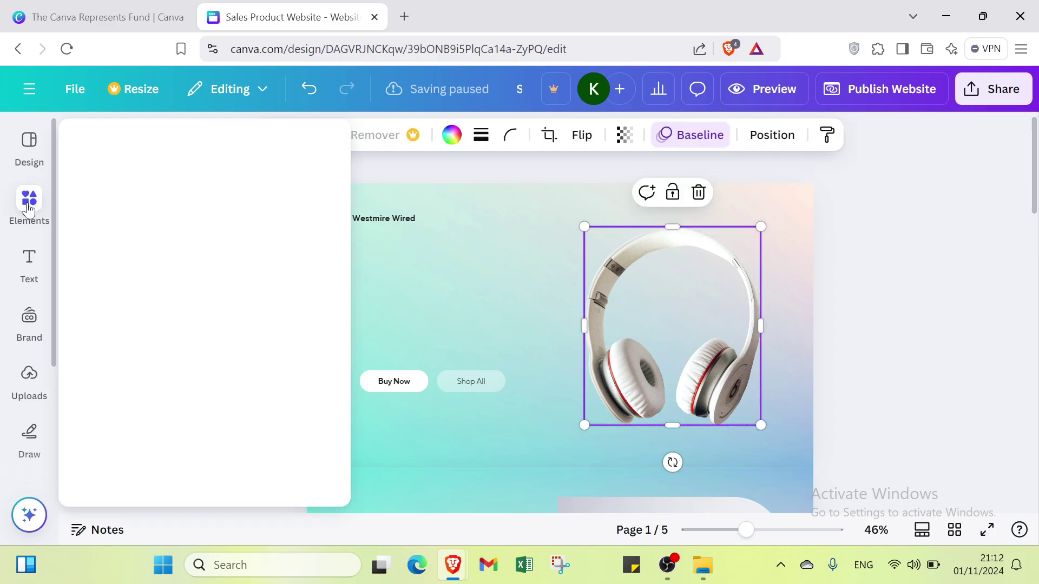
{"action": "left_click", "coordinate": [169, 154]}
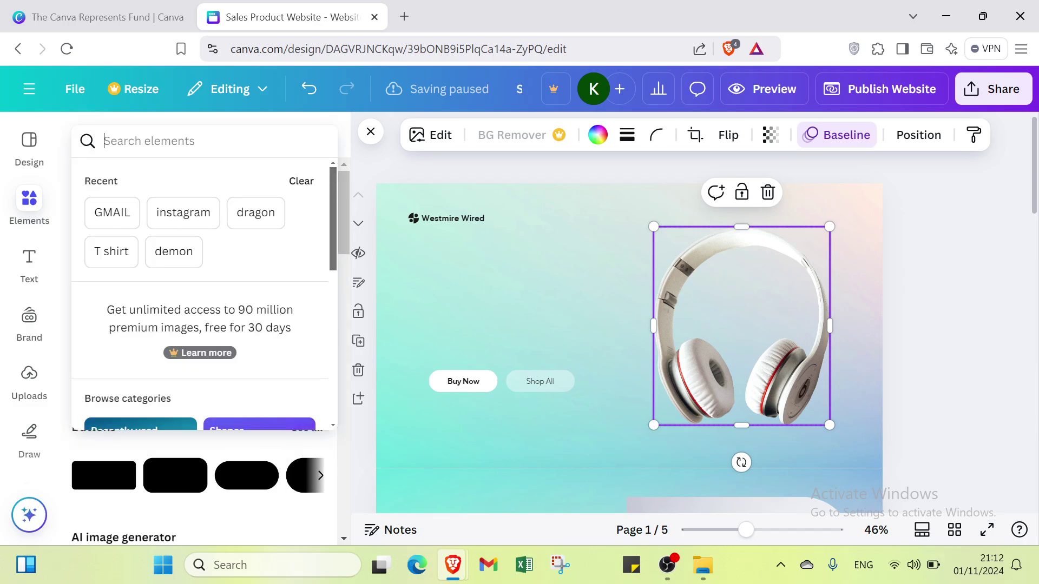
{"action": "type", "text": "pc"}
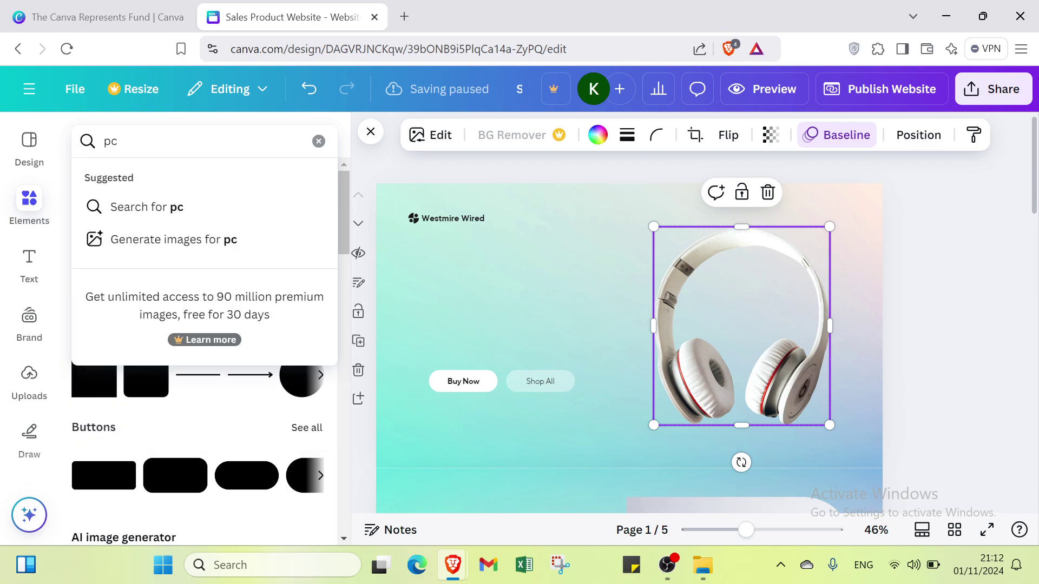
{"action": "key", "text": "Return"}
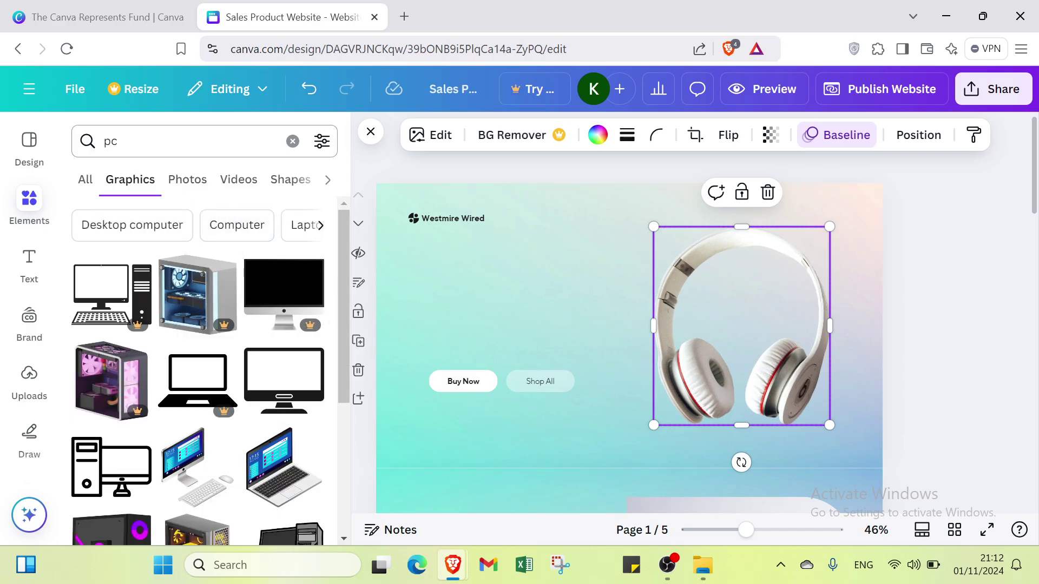
{"action": "left_click", "coordinate": [177, 180]}
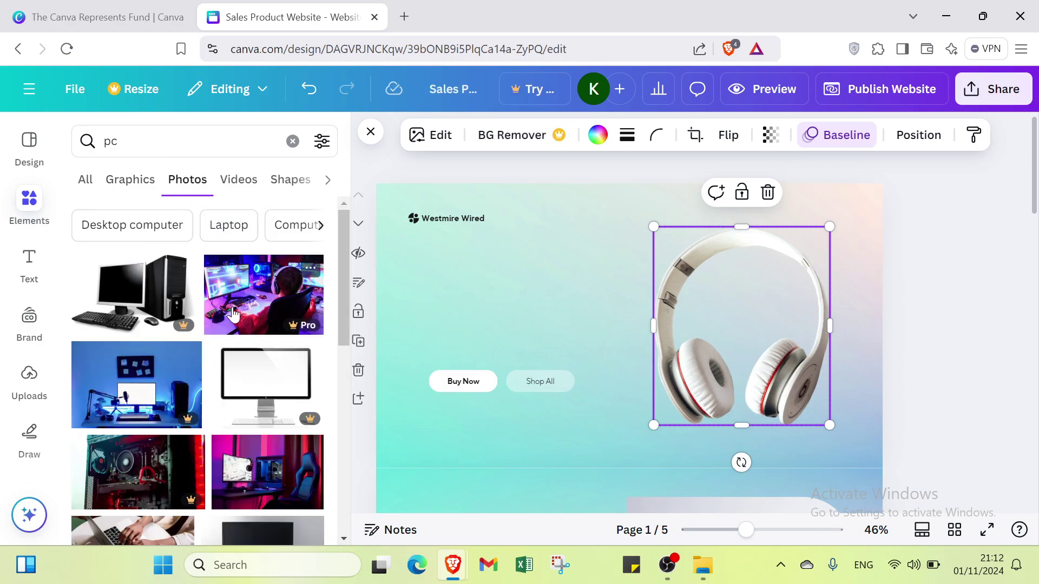
{"action": "scroll", "coordinate": [232, 320], "scroll_direction": "down", "scroll_amount": 4}
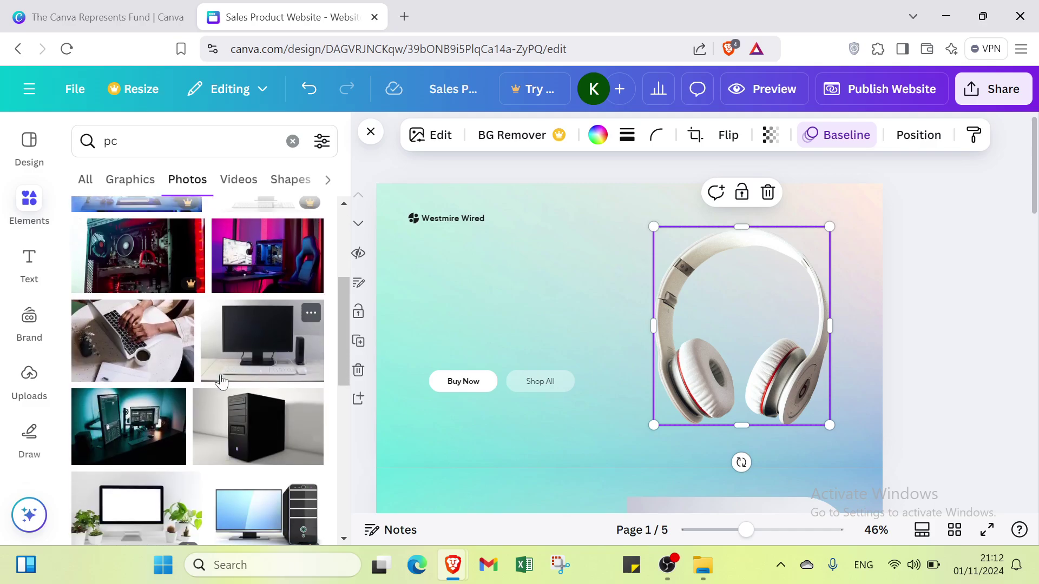
{"action": "left_click", "coordinate": [767, 193]}
{"action": "left_click", "coordinate": [150, 338]}
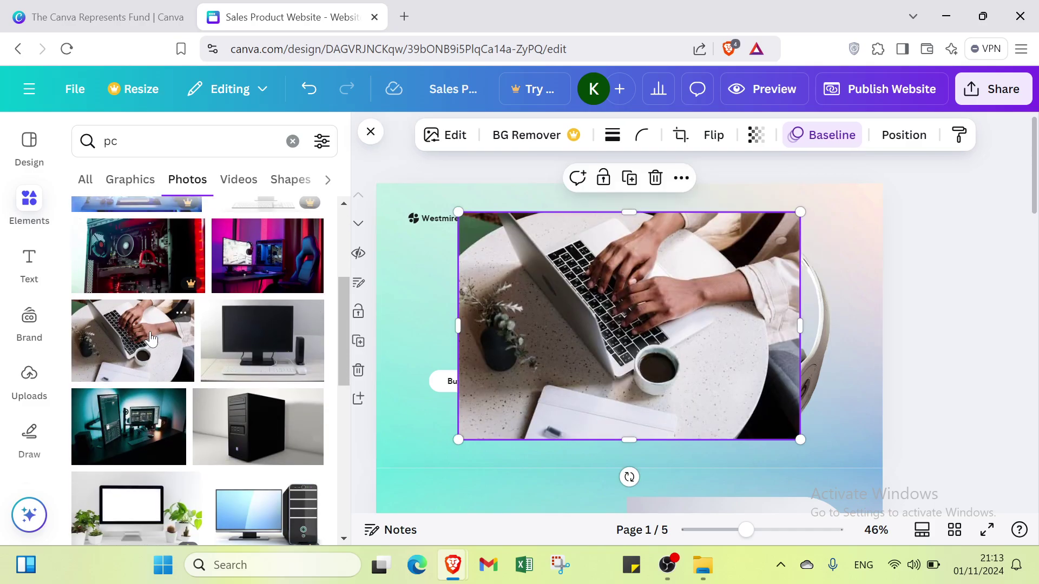
- Delete the headphones image from its grid behind the laptop photo, keeping the grid
{"action": "left_click", "coordinate": [816, 313]}
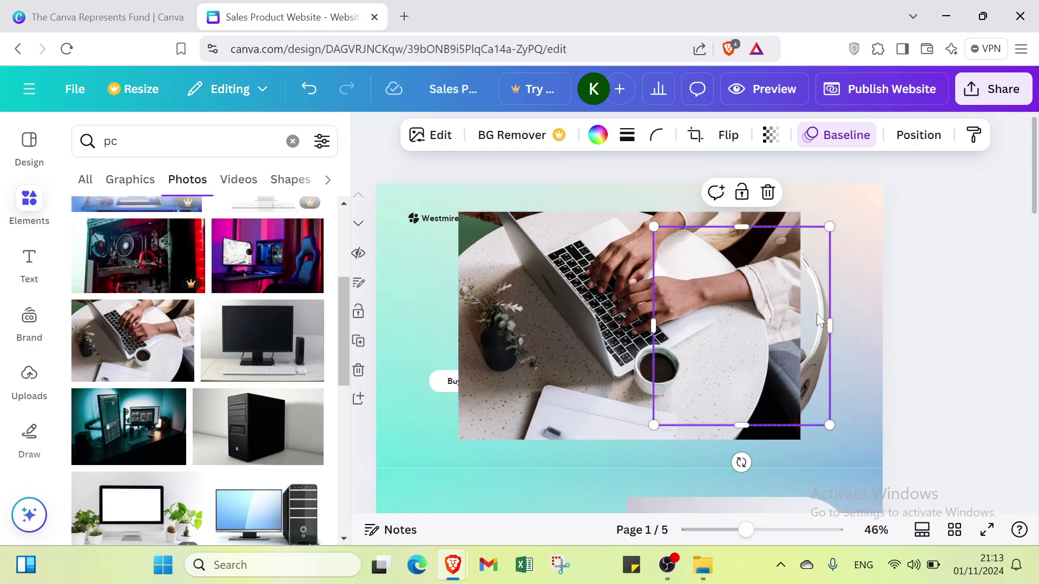
{"action": "left_click", "coordinate": [767, 193]}
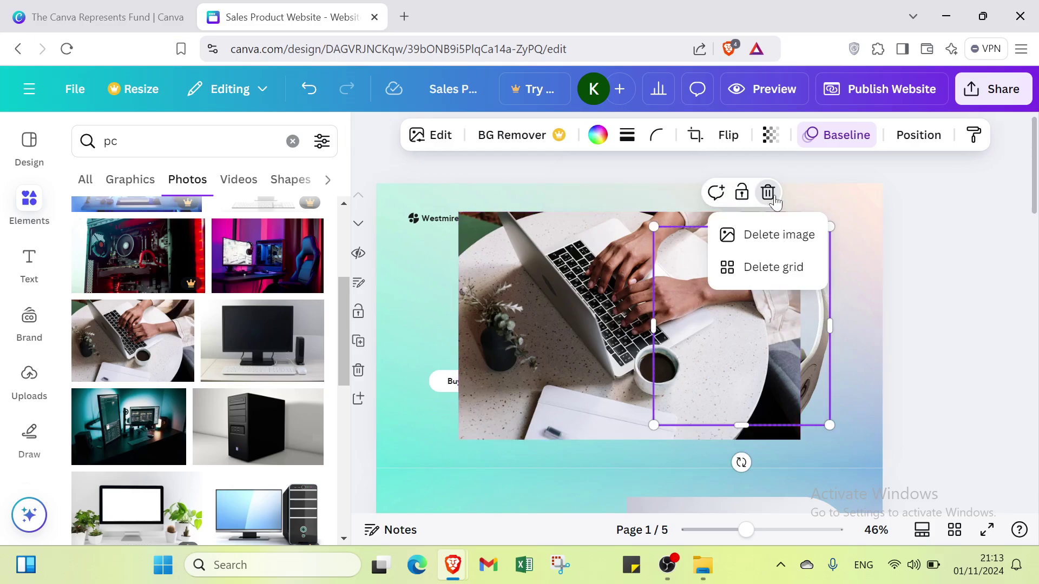
{"action": "left_click", "coordinate": [773, 233]}
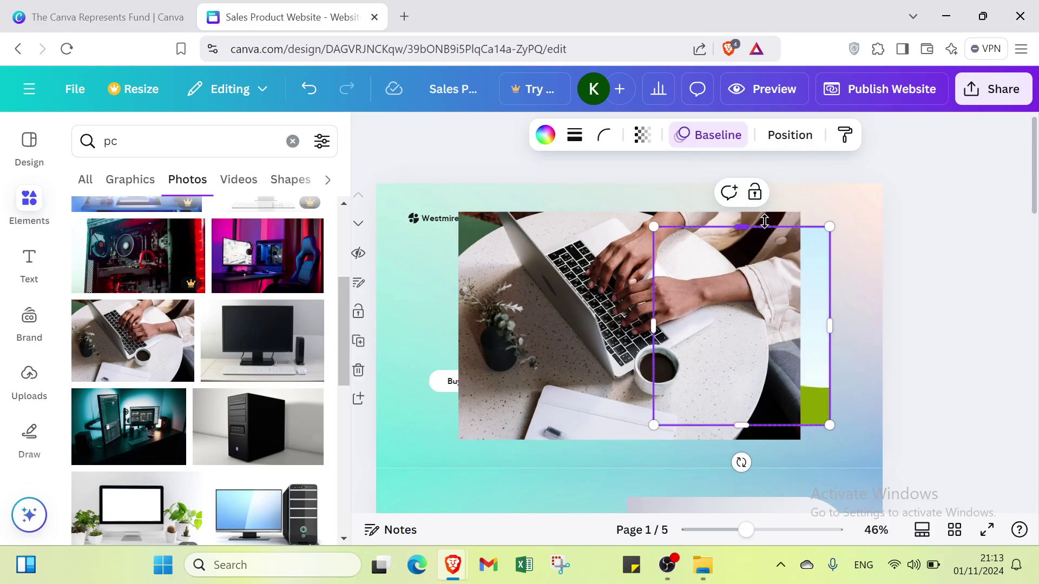
- Shrink the laptop photo and place it in the upper right area of the first page
{"action": "left_click_drag", "start_coordinate": [634, 345], "coordinate": [934, 319]}
{"action": "left_click_drag", "start_coordinate": [661, 398], "coordinate": [666, 361]}
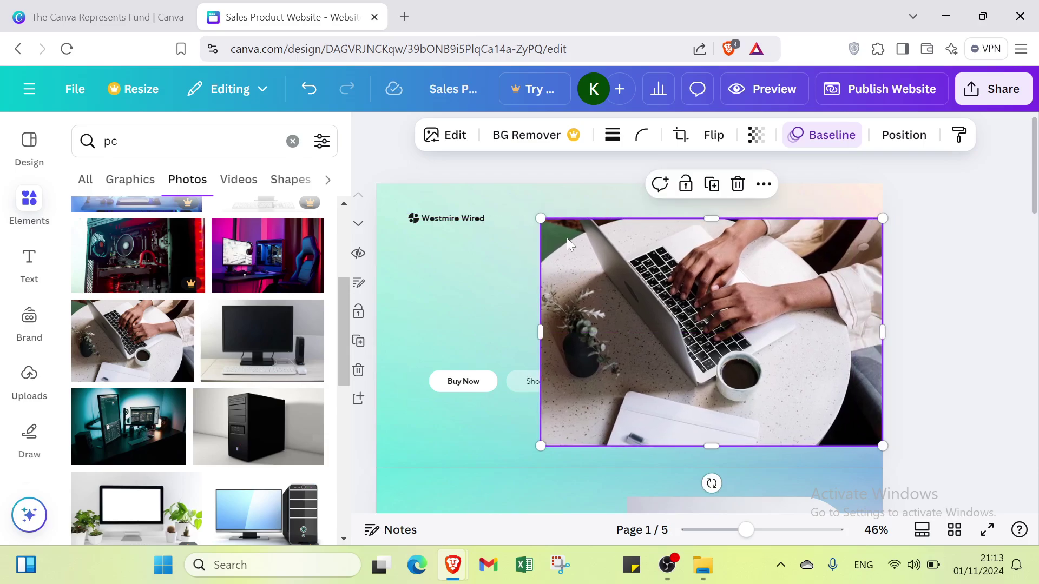
{"action": "left_click", "coordinate": [544, 215]}
{"action": "left_click_drag", "start_coordinate": [545, 215], "coordinate": [656, 295]}
{"action": "left_click_drag", "start_coordinate": [756, 352], "coordinate": [746, 248]}
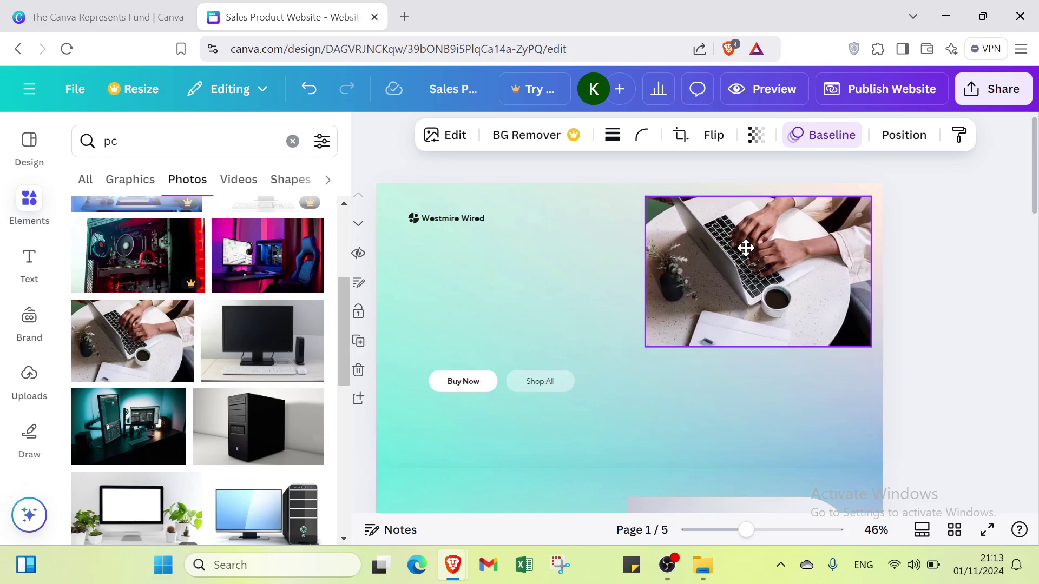
- Delete the "Westmire Wired" logo text from the first page
{"action": "left_click", "coordinate": [587, 278]}
{"action": "left_click", "coordinate": [414, 218]}
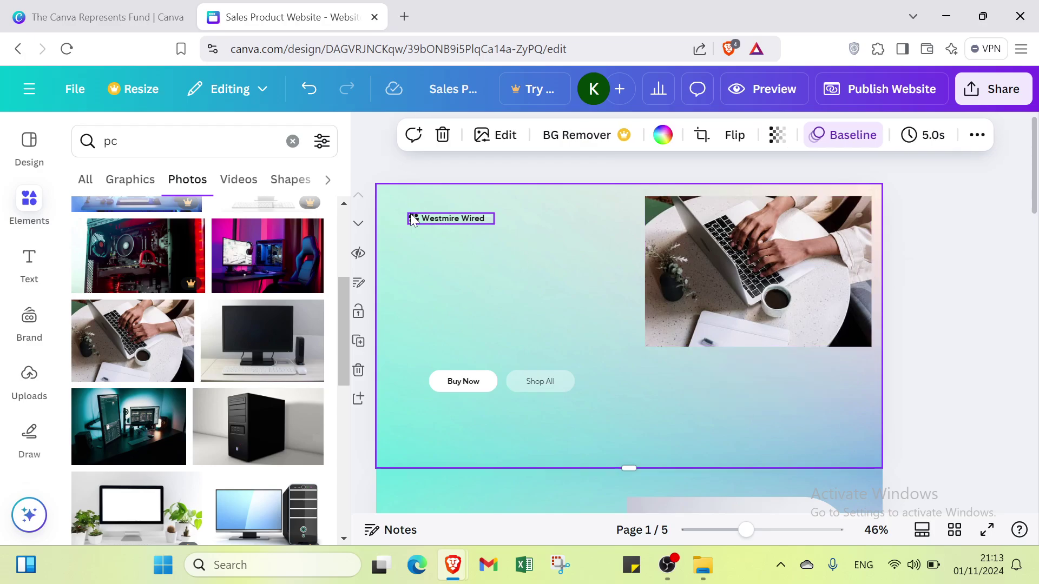
{"action": "key", "text": "Delete"}
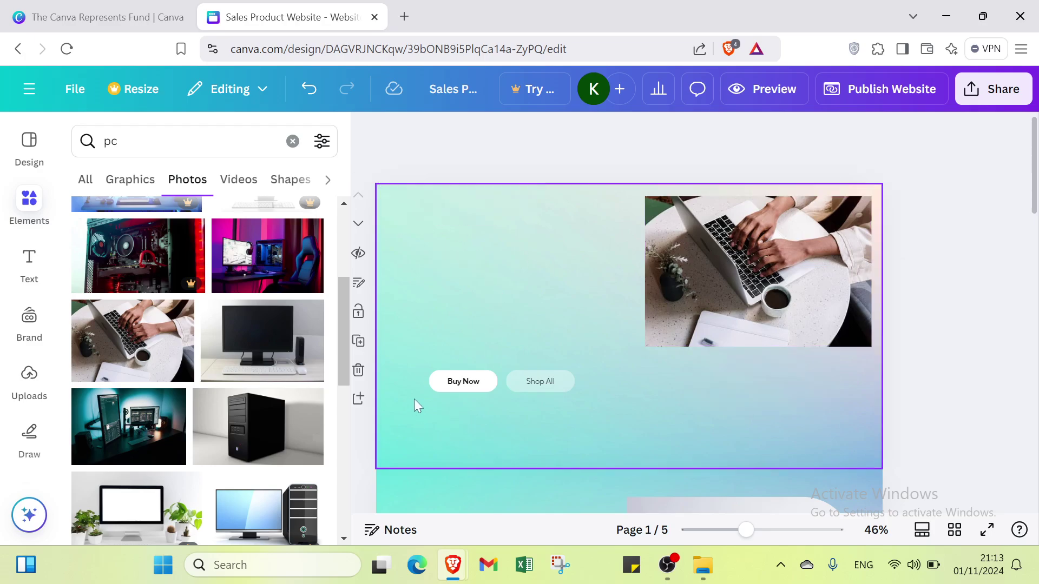
- Delete the "Buy Now" and "Shop All" buttons from the first page
{"action": "left_click", "coordinate": [445, 381]}
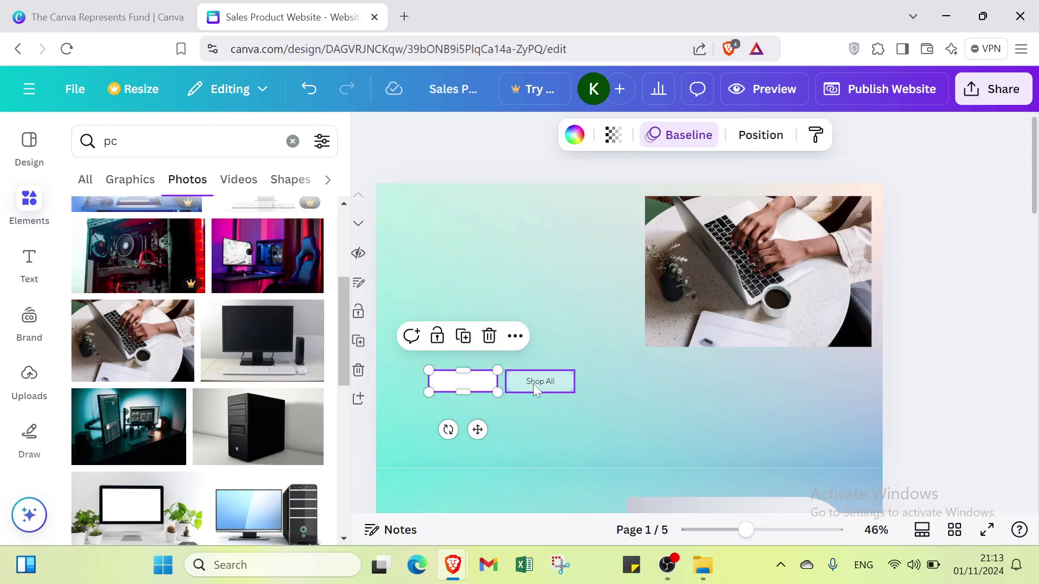
{"action": "left_click", "coordinate": [535, 379]}
{"action": "key", "text": "Delete"}
{"action": "left_click", "coordinate": [455, 381]}
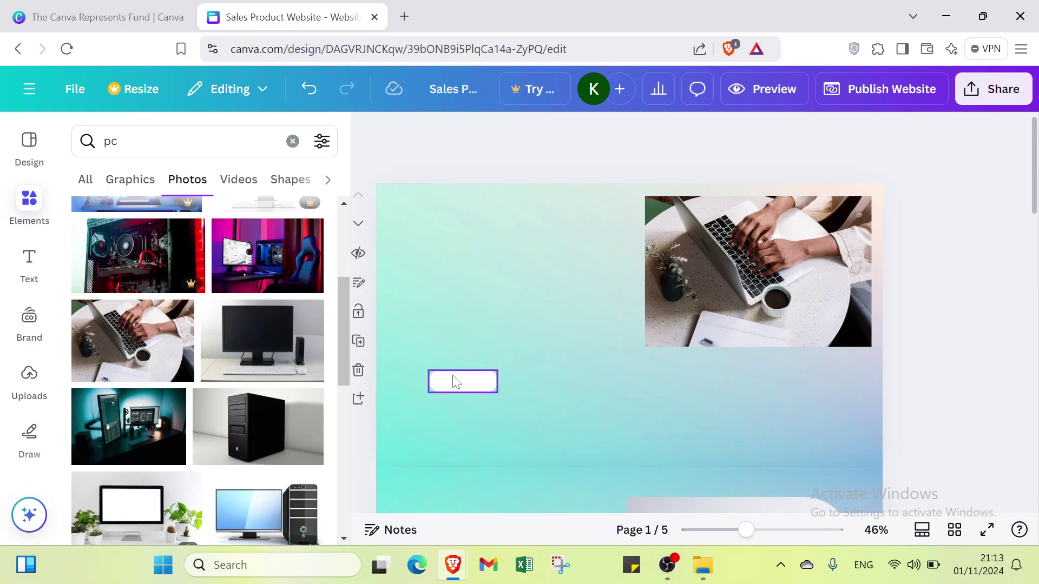
{"action": "key", "text": "Delete"}
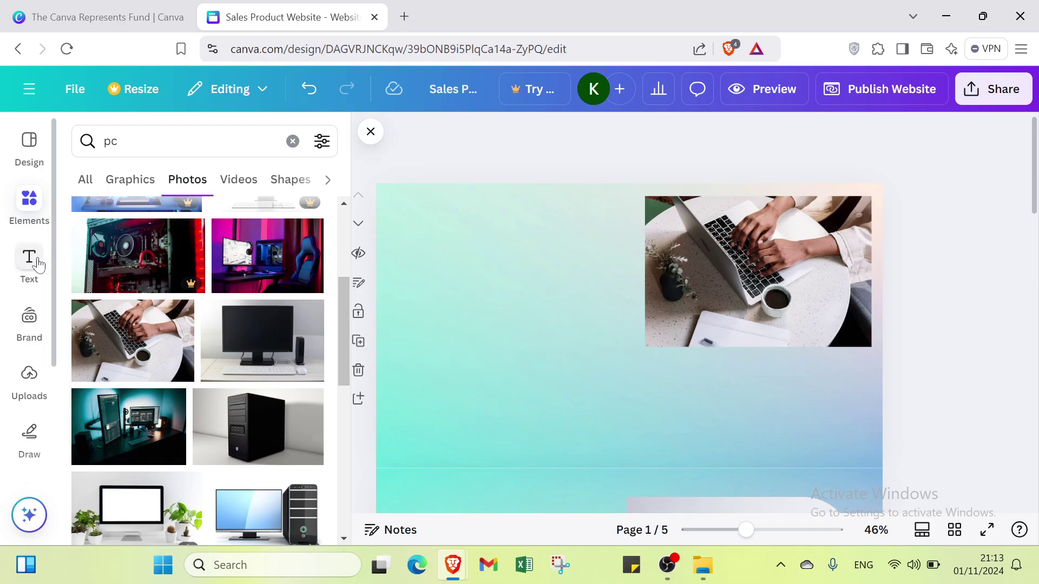
- Add a heading text box at font size 36 and place it beside the laptop photo in the page's upper left area
{"action": "left_click", "coordinate": [31, 261]}
{"action": "left_click", "coordinate": [153, 372]}
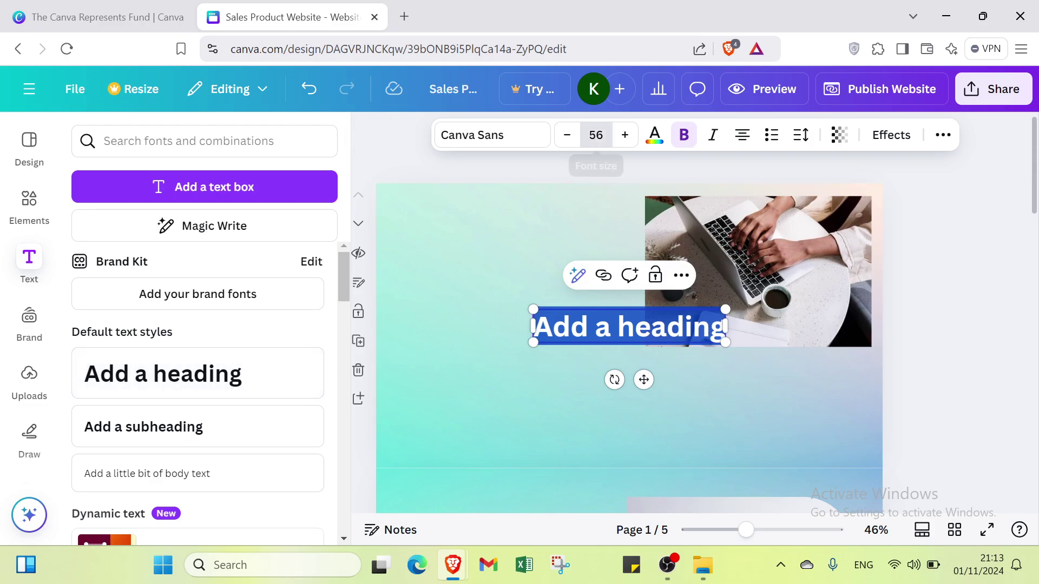
{"action": "left_click", "coordinate": [595, 134]}
{"action": "left_click", "coordinate": [584, 208]}
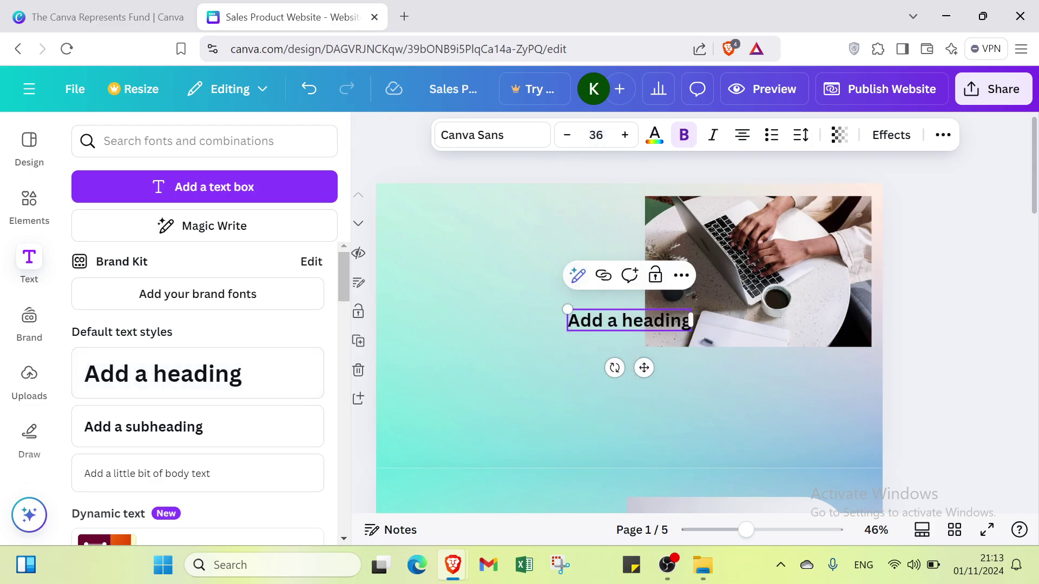
{"action": "left_click", "coordinate": [557, 376]}
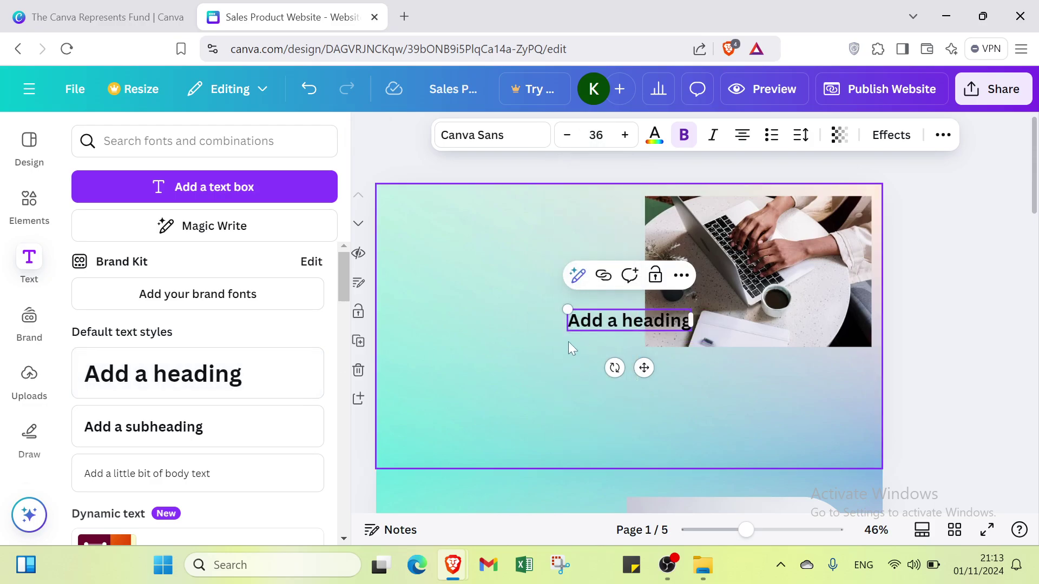
{"action": "left_click", "coordinate": [595, 314]}
{"action": "left_click_drag", "start_coordinate": [595, 313], "coordinate": [476, 234]}
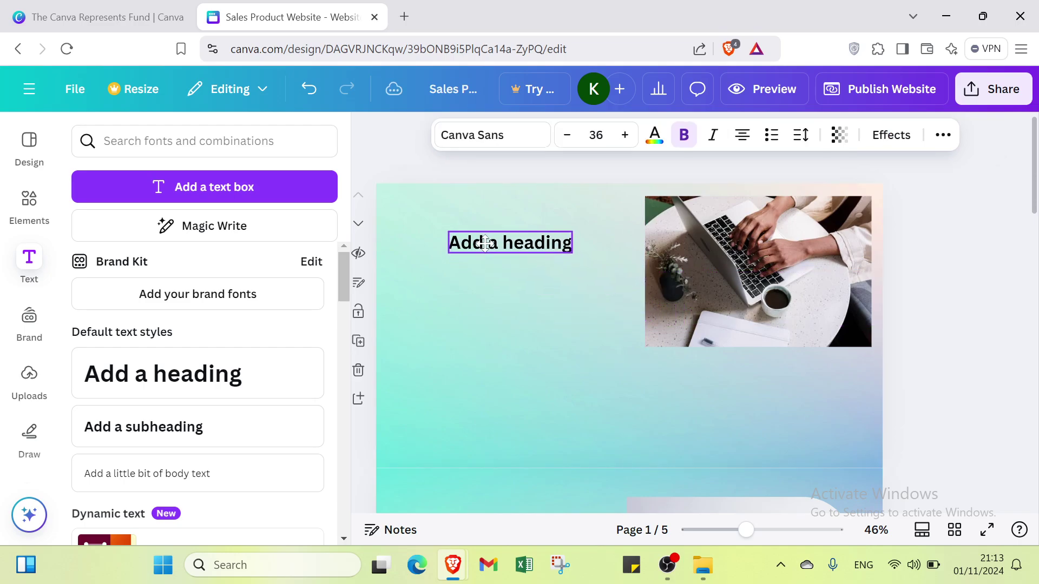
- Replace the placeholder heading text with "personal computer"
{"action": "double_click", "coordinate": [476, 238]}
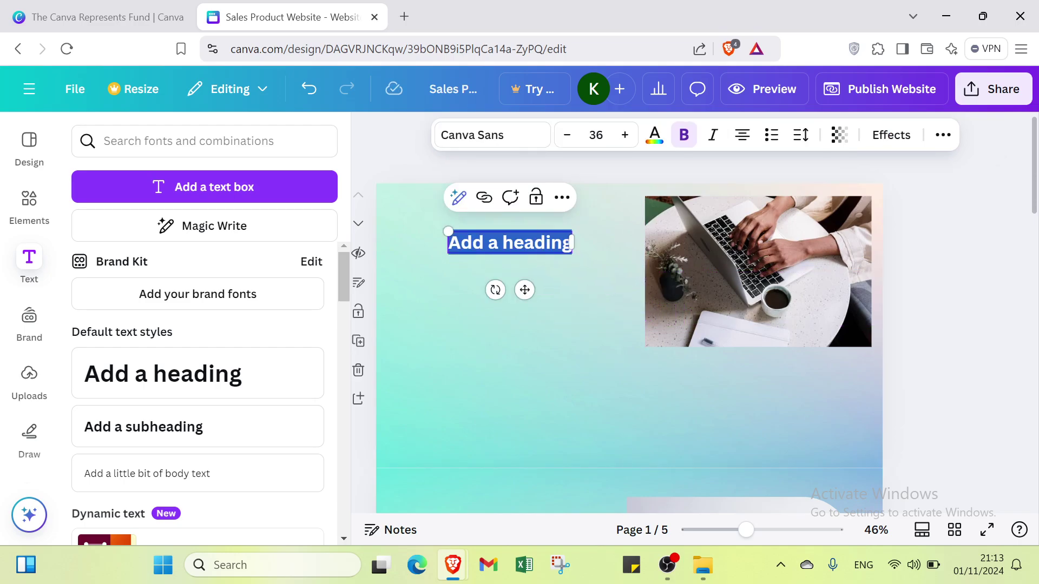
{"action": "key", "text": "BackSpace"}
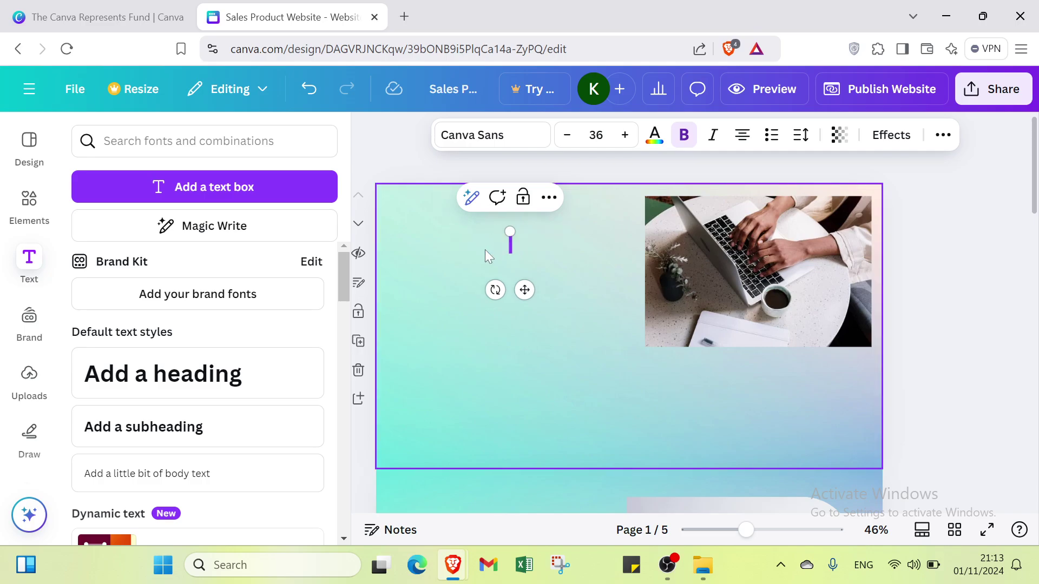
{"action": "type", "text": "our"}
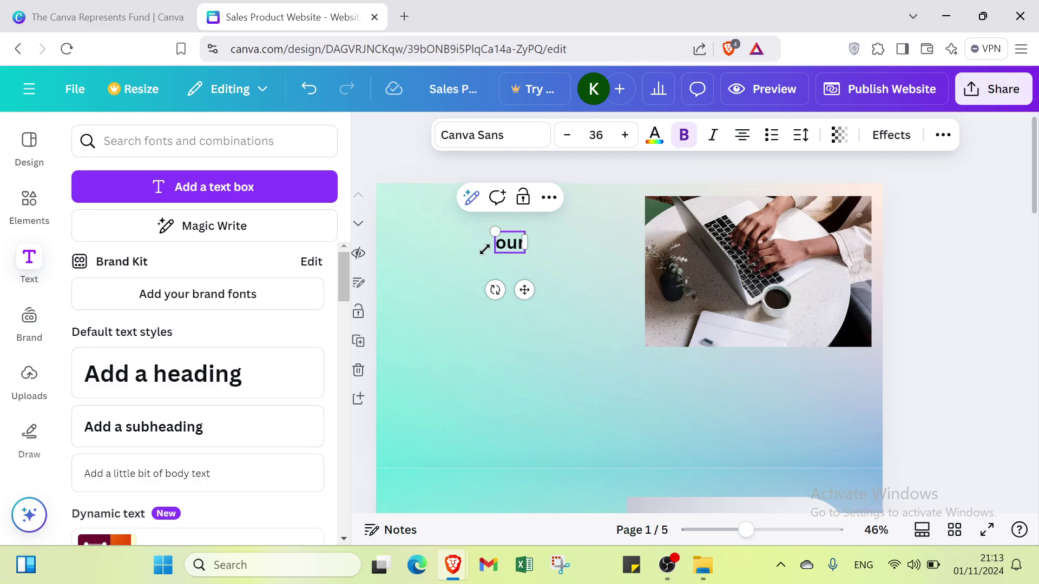
{"action": "key", "text": "BackSpace"}
{"action": "key", "text": "BackSpace"}
{"action": "key", "text": "BackSpace"}
{"action": "type", "text": "p"}
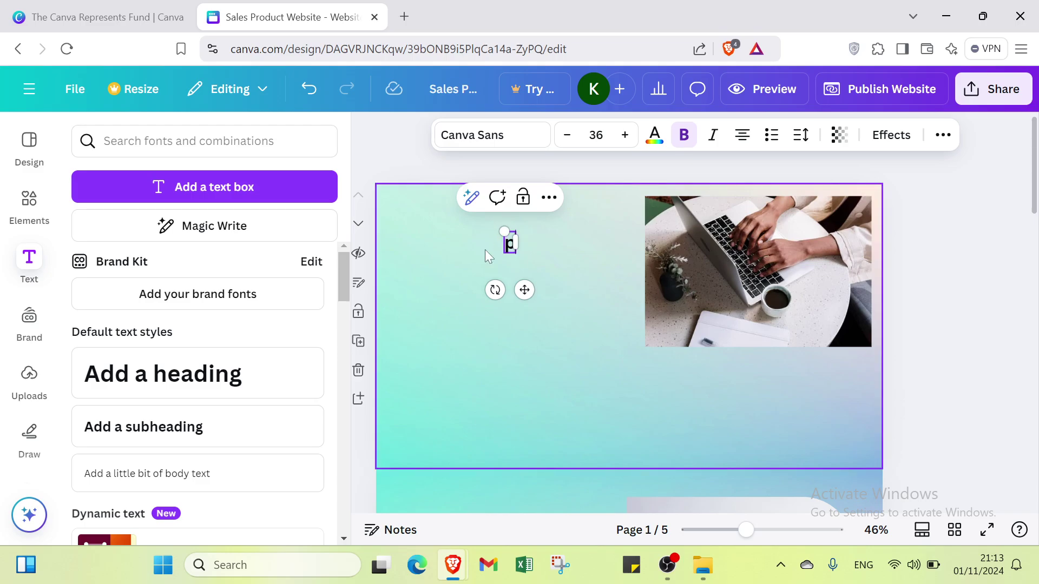
{"action": "type", "text": "erson"}
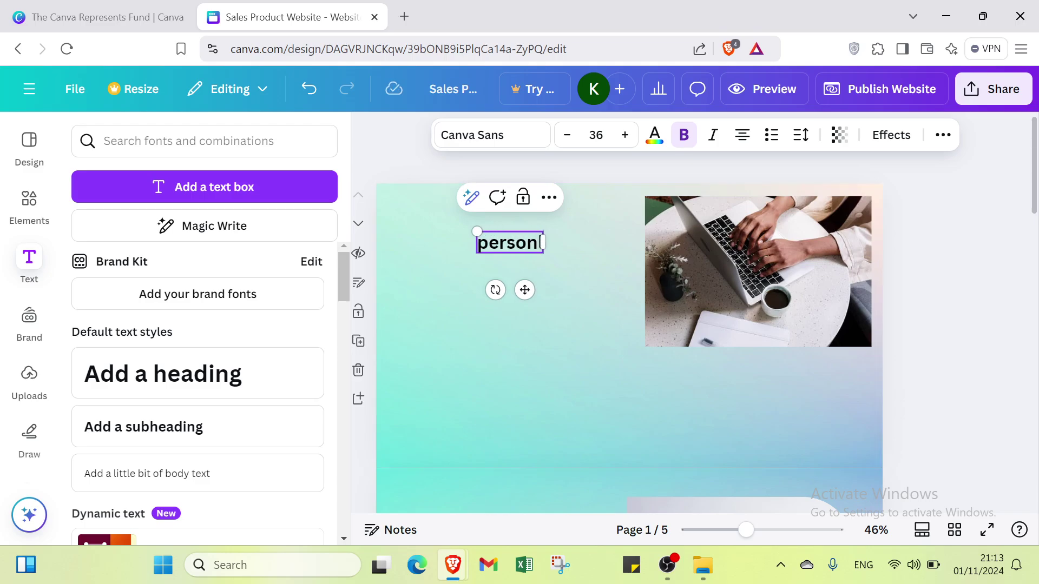
{"action": "type", "text": "l comd"}
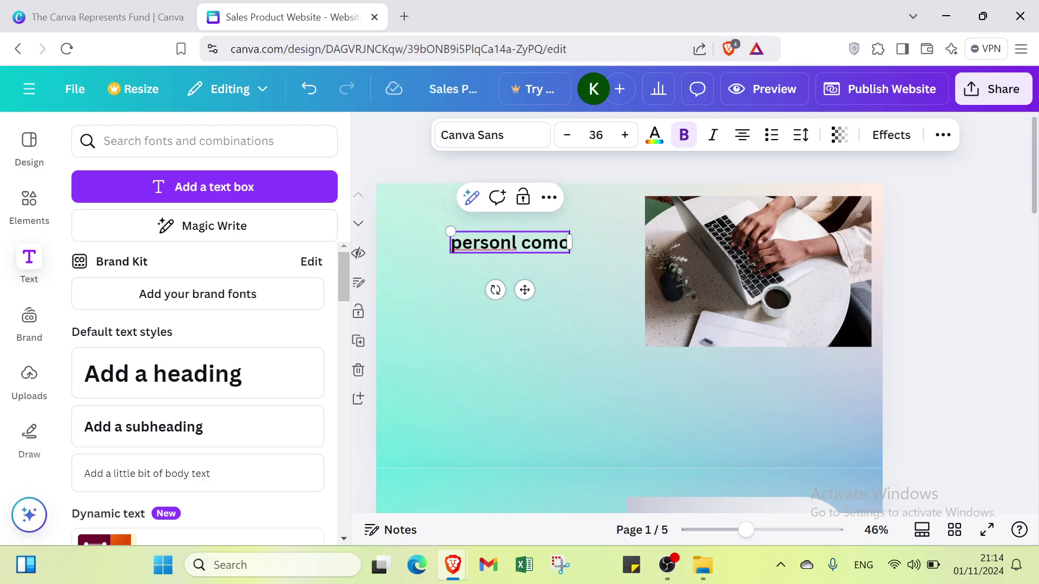
{"action": "key", "text": "BackSpace"}
{"action": "type", "text": "put"}
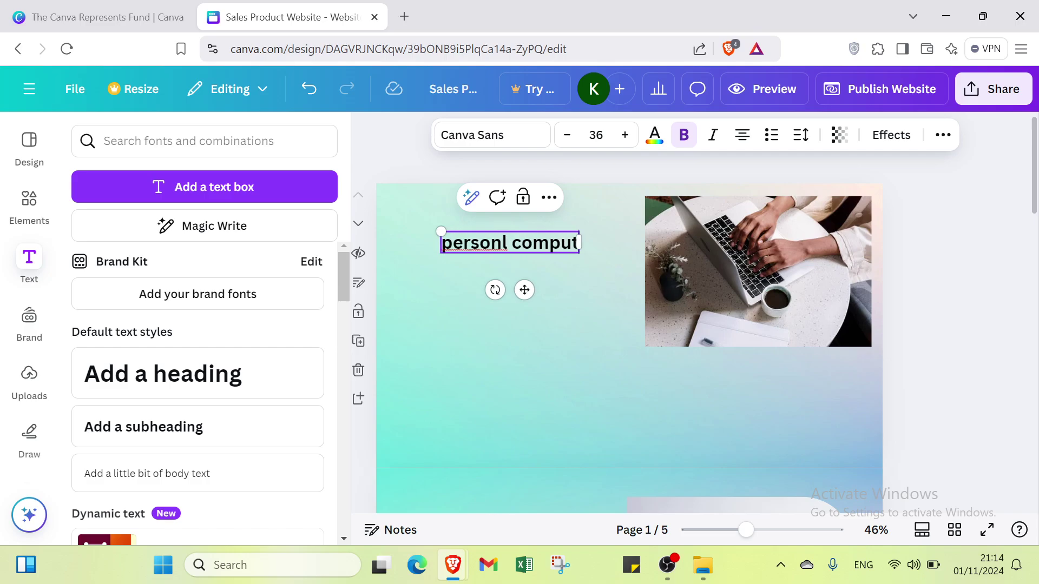
{"action": "type", "text": "er"}
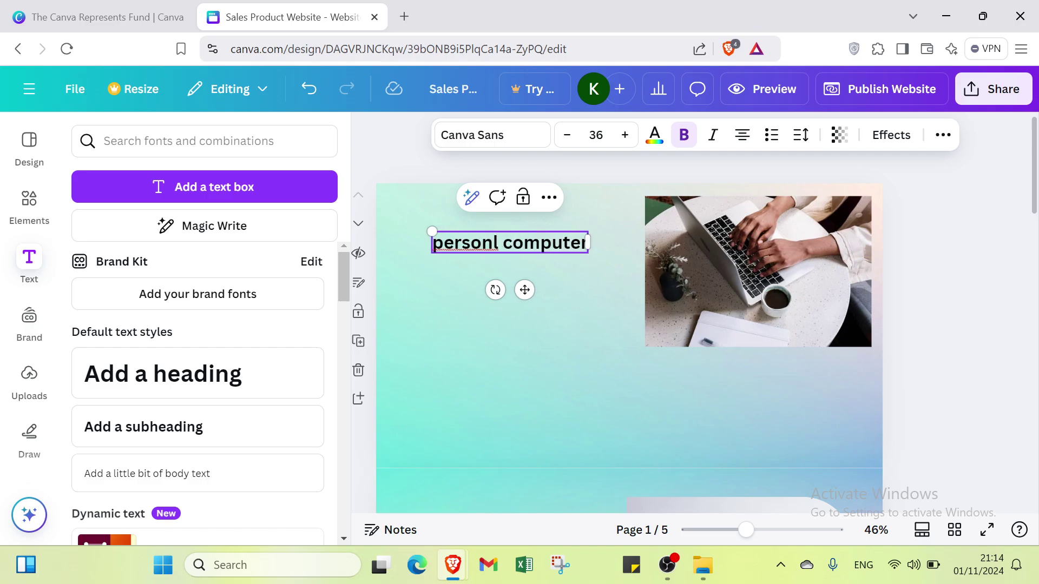
{"action": "type", "text": "a"}
{"action": "left_click", "coordinate": [482, 420]}
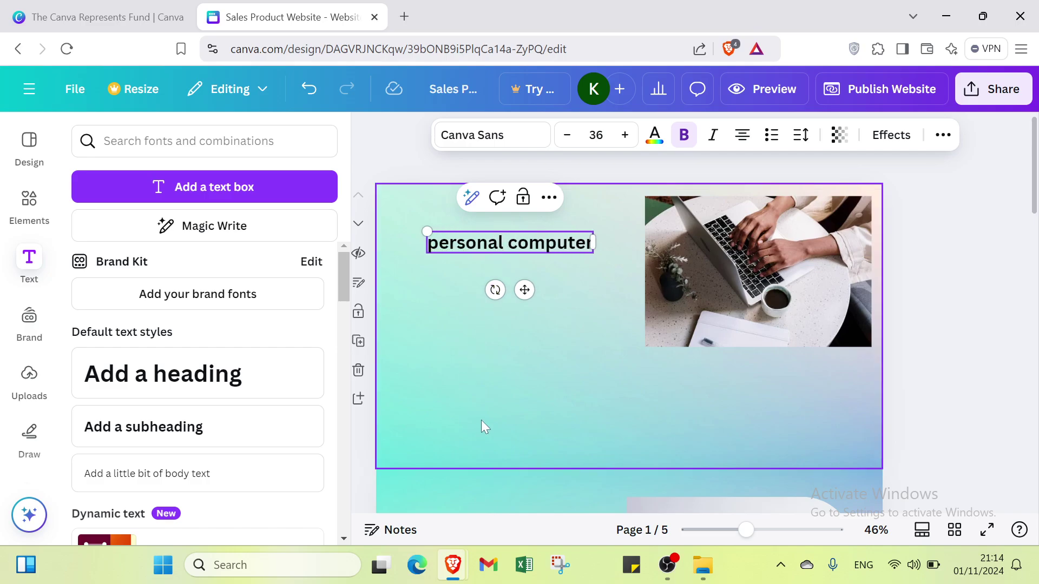
- Color the "personal compute" part of the heading light gray from the default solid colors
{"action": "left_click", "coordinate": [517, 242]}
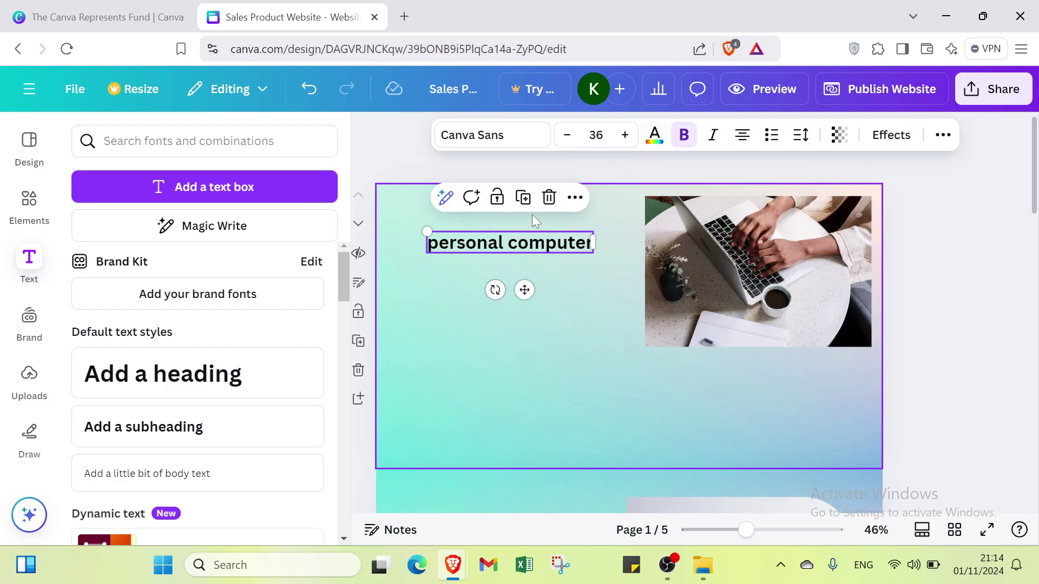
{"action": "left_click", "coordinate": [520, 242]}
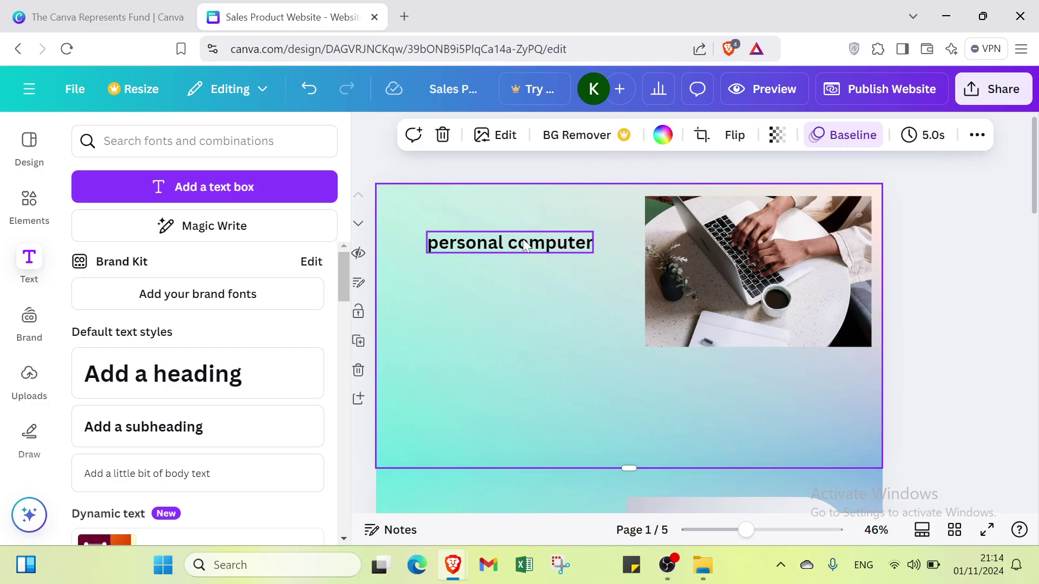
{"action": "left_click", "coordinate": [524, 243]}
{"action": "left_click", "coordinate": [550, 257]}
{"action": "left_click", "coordinate": [545, 243]}
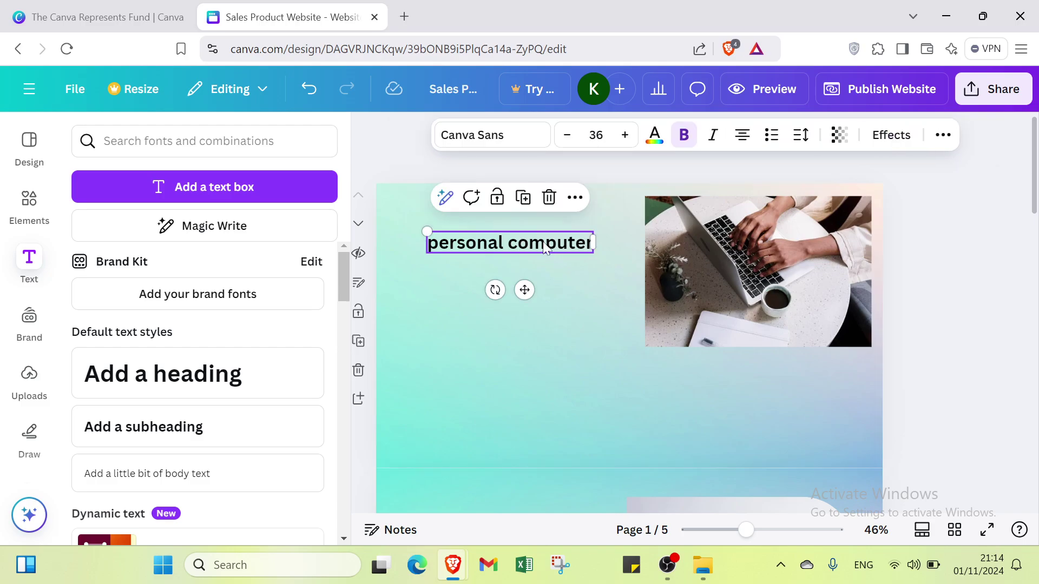
{"action": "left_click", "coordinate": [545, 243]}
{"action": "left_click_drag", "start_coordinate": [586, 243], "coordinate": [426, 250]}
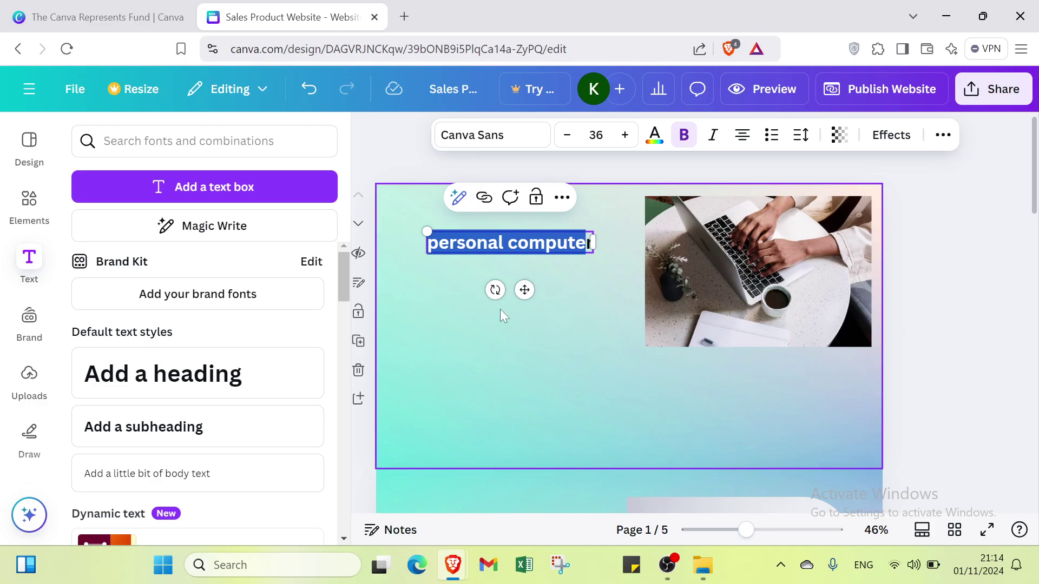
{"action": "left_click", "coordinate": [654, 144]}
{"action": "scroll", "coordinate": [283, 291], "scroll_direction": "down", "scroll_amount": 3}
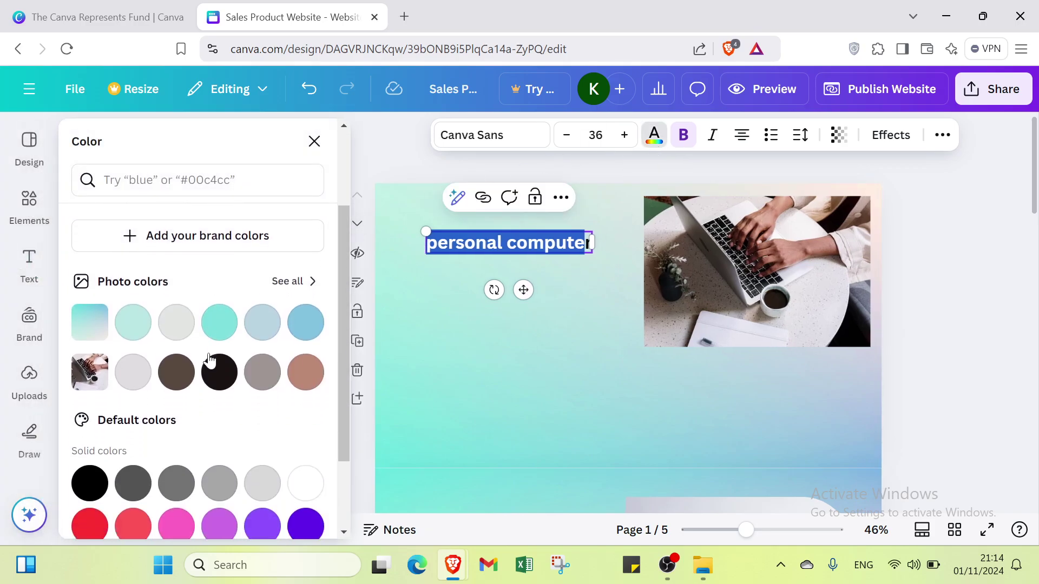
{"action": "scroll", "coordinate": [219, 341], "scroll_direction": "down", "scroll_amount": 2}
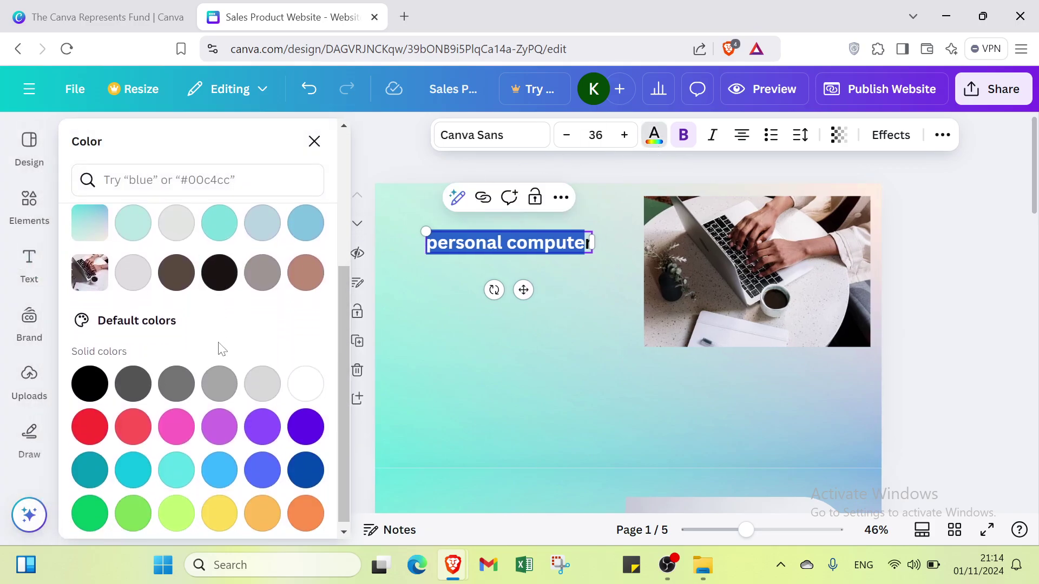
{"action": "left_click", "coordinate": [261, 385]}
{"action": "left_click", "coordinate": [537, 315]}
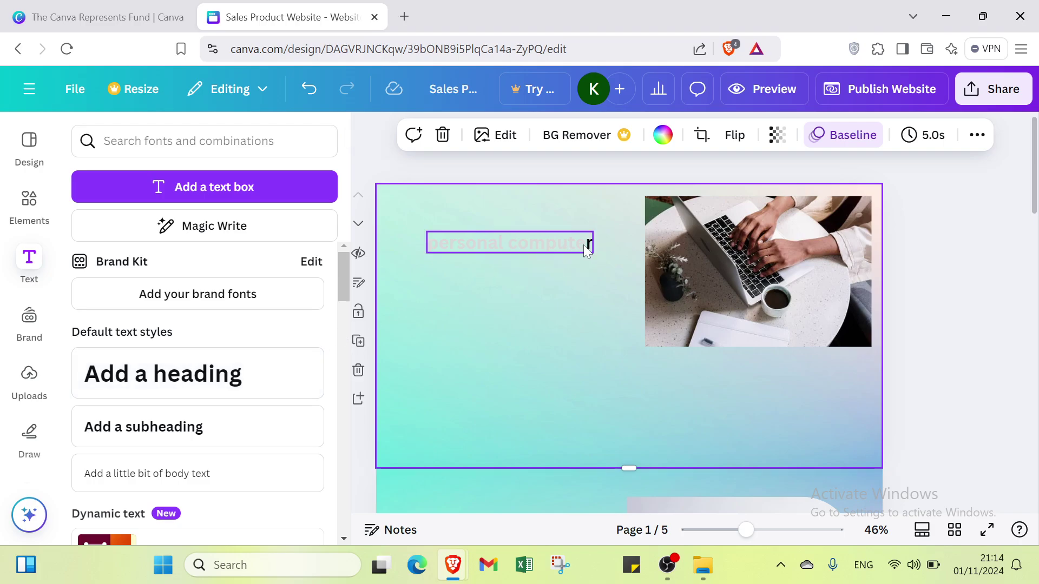
{"action": "left_click", "coordinate": [445, 242]}
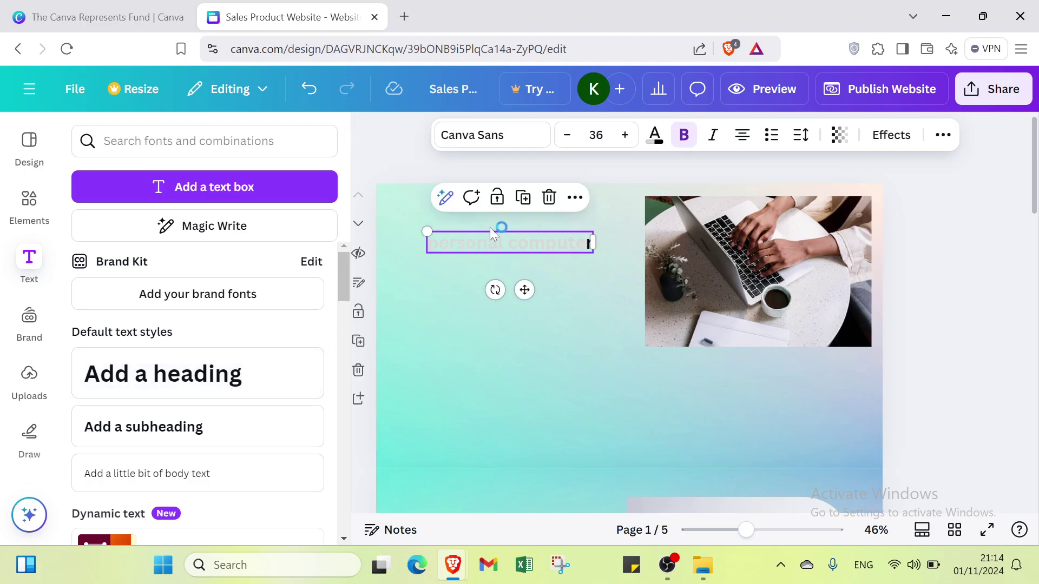
{"action": "left_click", "coordinate": [490, 332]}
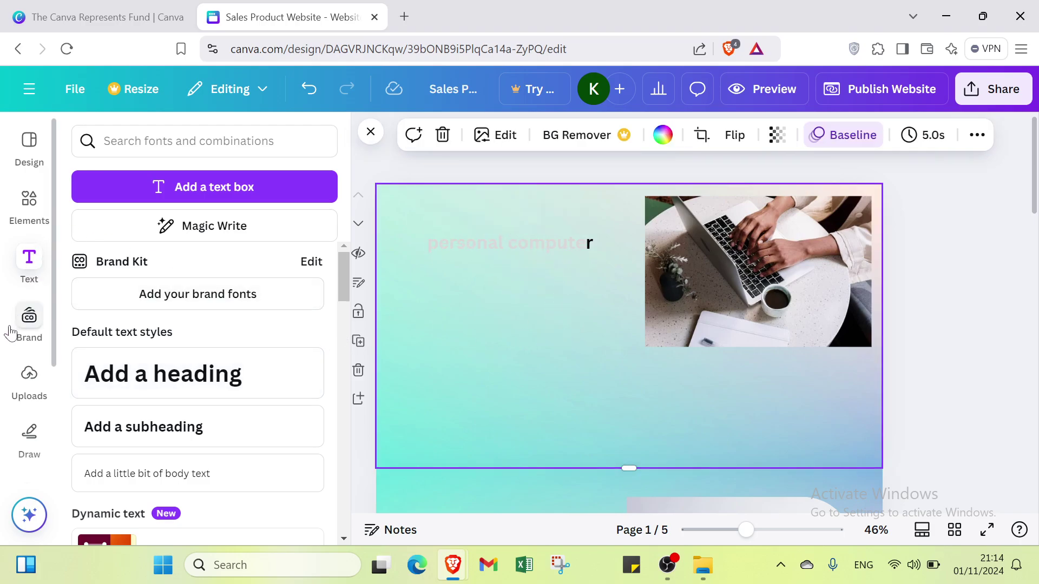
- Open the uploads and look at the file picker for adding an image or video, closing it without choosing a file
{"action": "left_click", "coordinate": [29, 375]}
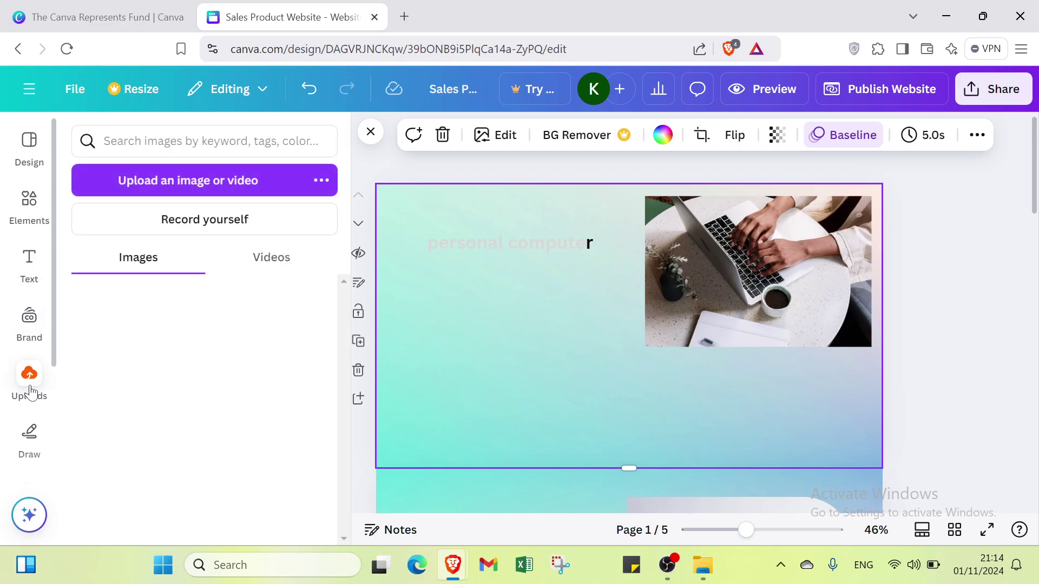
{"action": "left_click", "coordinate": [216, 183]}
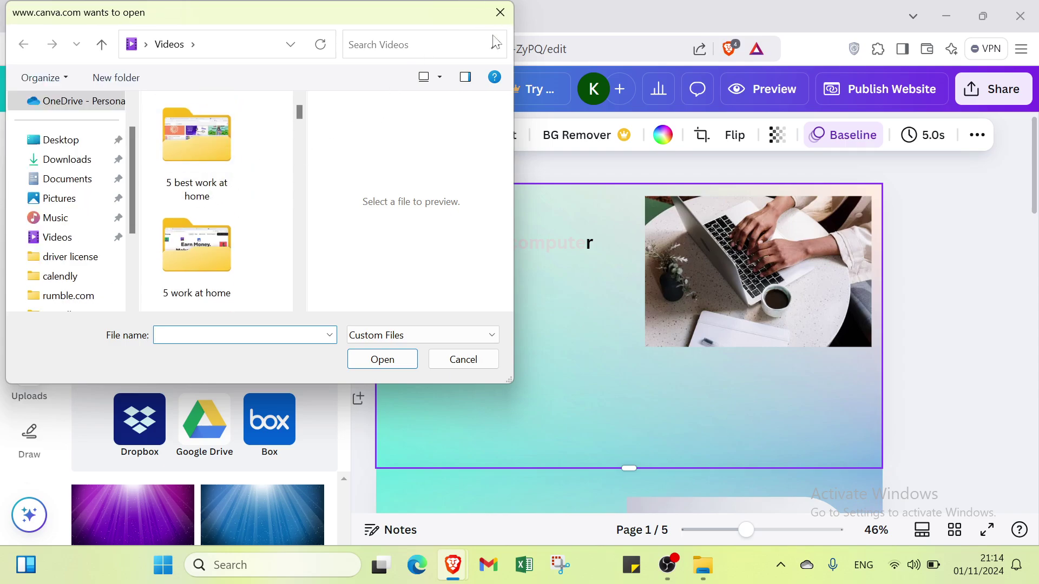
{"action": "left_click", "coordinate": [506, 5]}
- Open the self-recording studio and allow the site to use the camera and microphone
{"action": "left_click", "coordinate": [204, 218]}
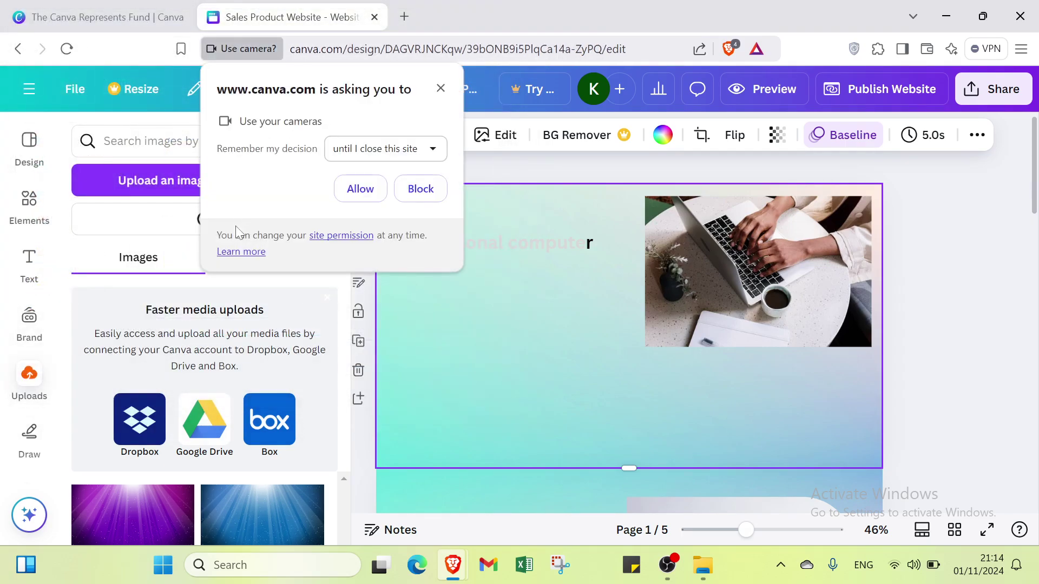
{"action": "left_click", "coordinate": [375, 186]}
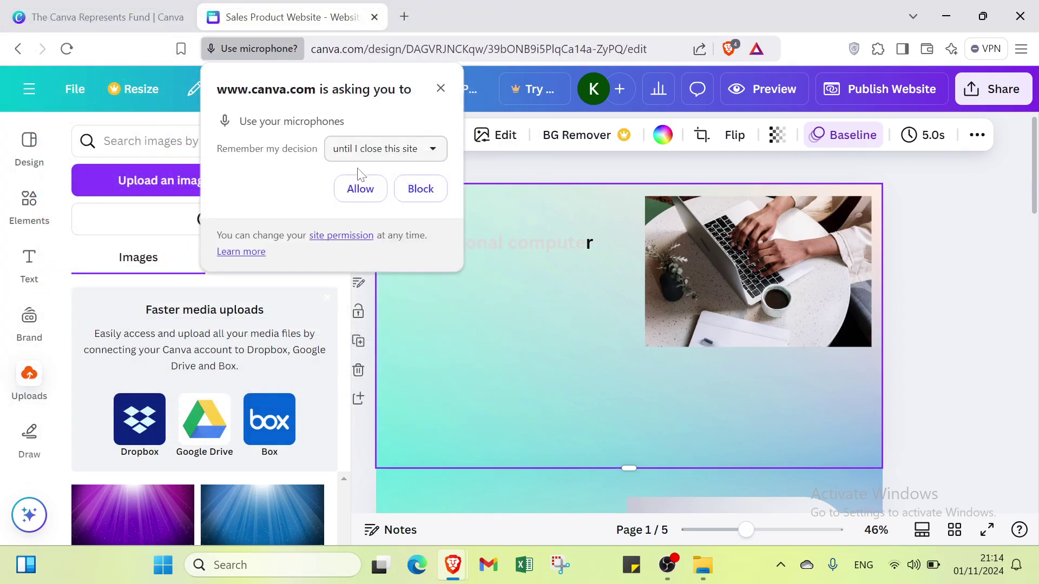
{"action": "left_click", "coordinate": [351, 189]}
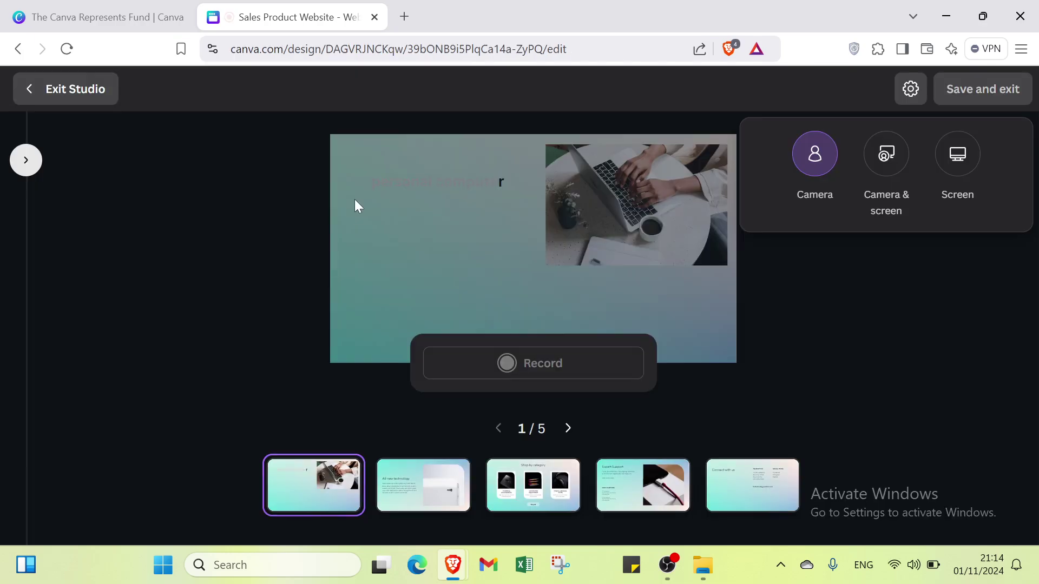
- Record a short camera clip across the first four pages, and exit the recording studio without saving
{"action": "left_click", "coordinate": [457, 362]}
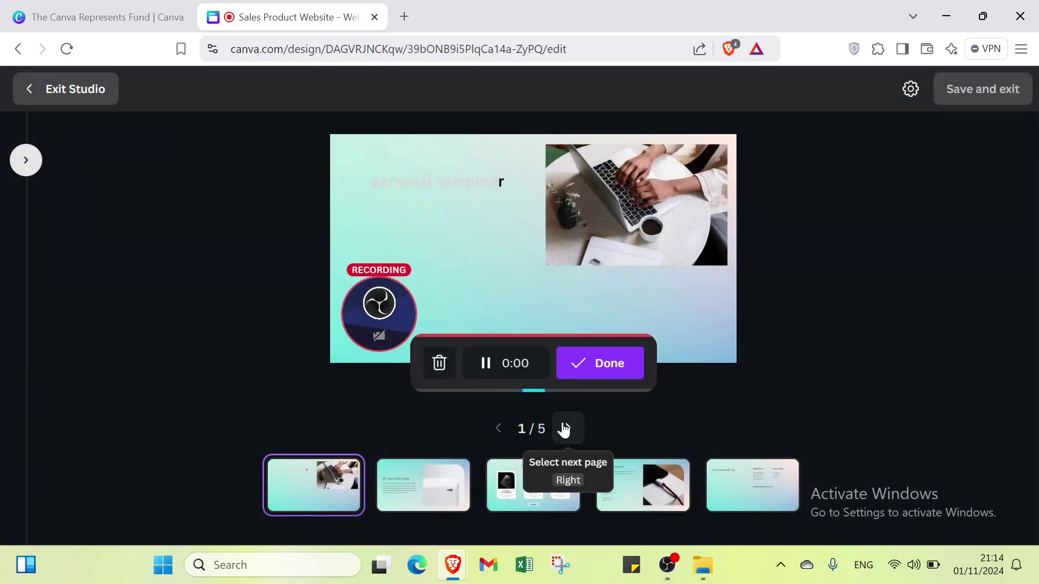
{"action": "left_click", "coordinate": [566, 428]}
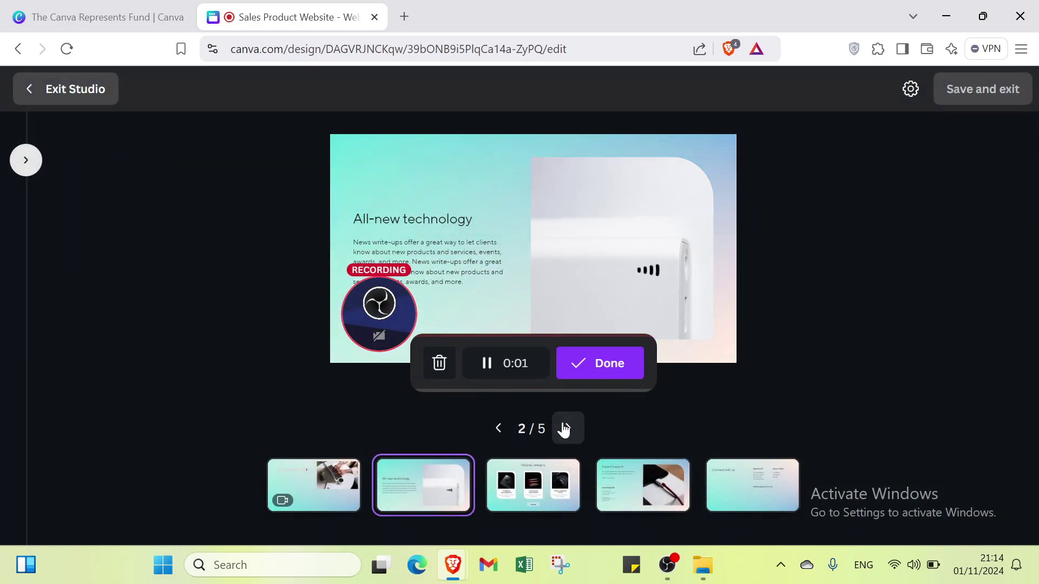
{"action": "left_click", "coordinate": [564, 428]}
{"action": "left_click", "coordinate": [565, 428]}
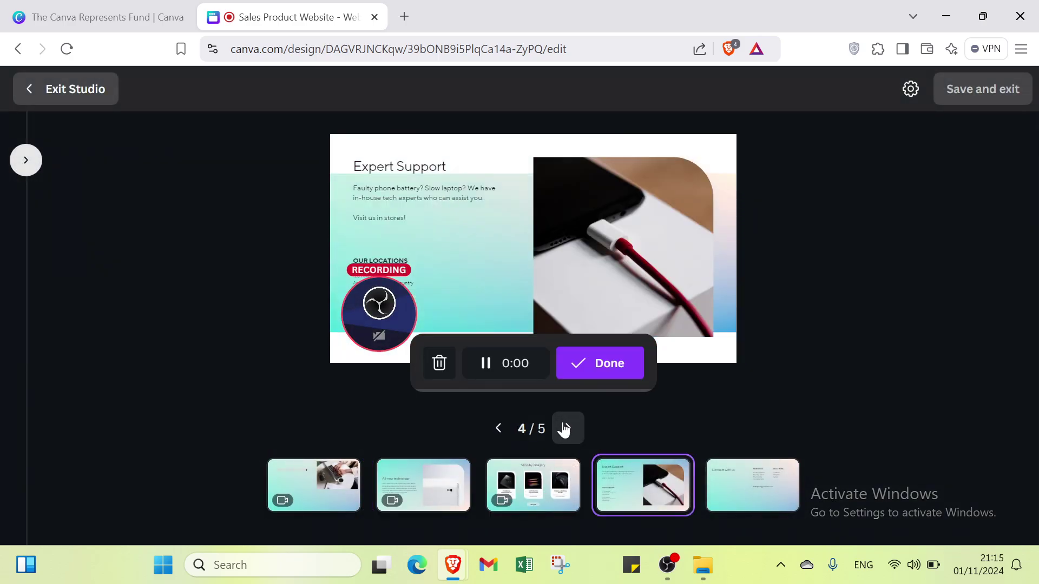
{"action": "left_click", "coordinate": [589, 369]}
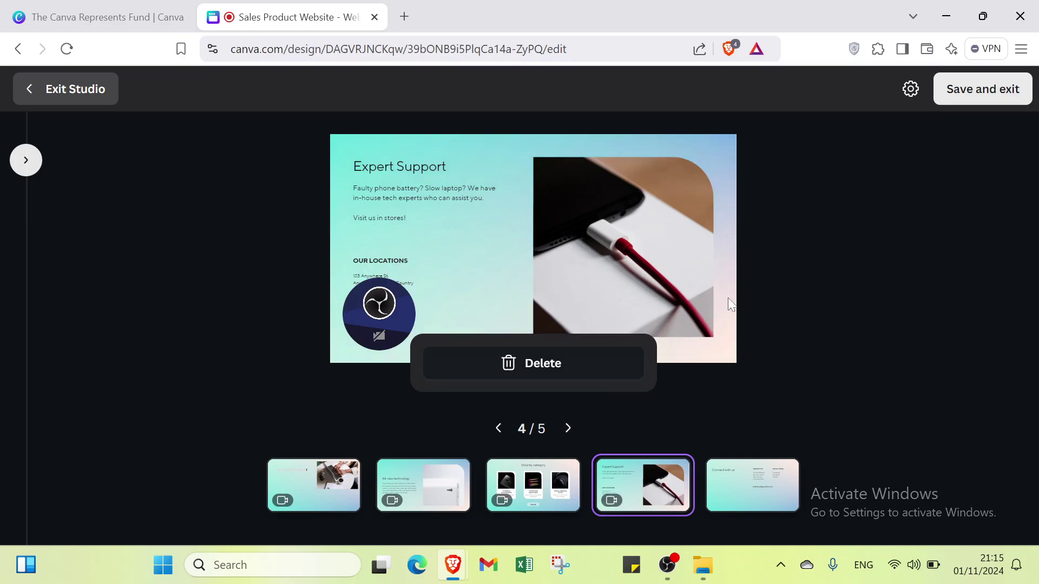
{"action": "left_click", "coordinate": [96, 101]}
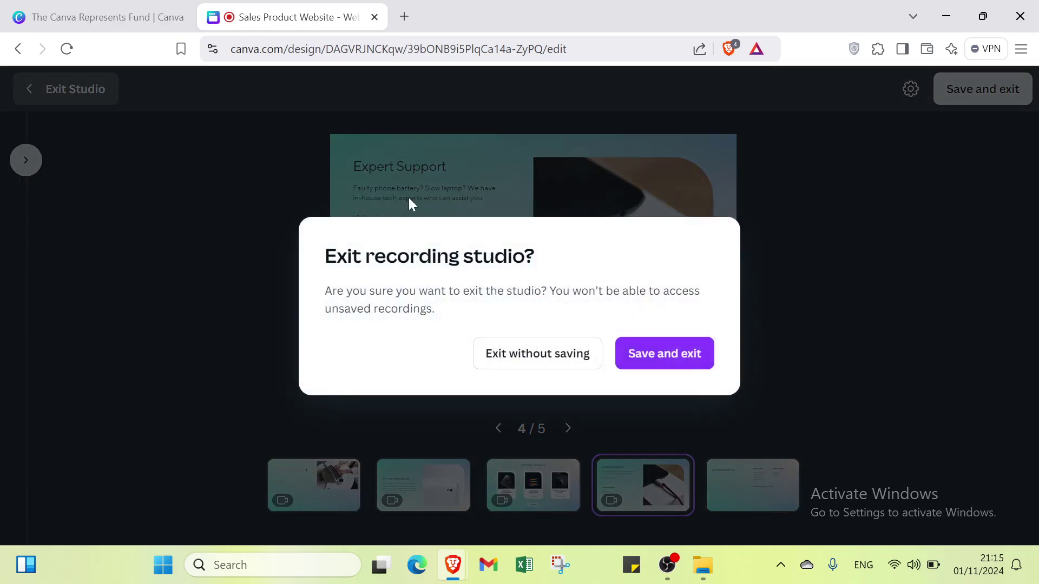
{"action": "left_click", "coordinate": [540, 357]}
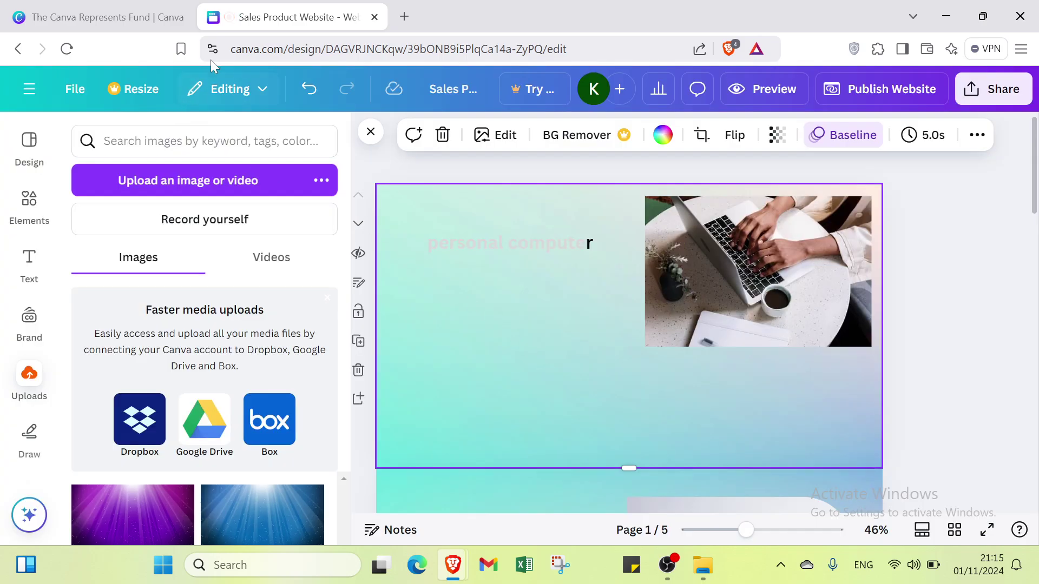
- Scribble over and below the first page's heading with the marker in black
{"action": "left_click", "coordinate": [31, 454]}
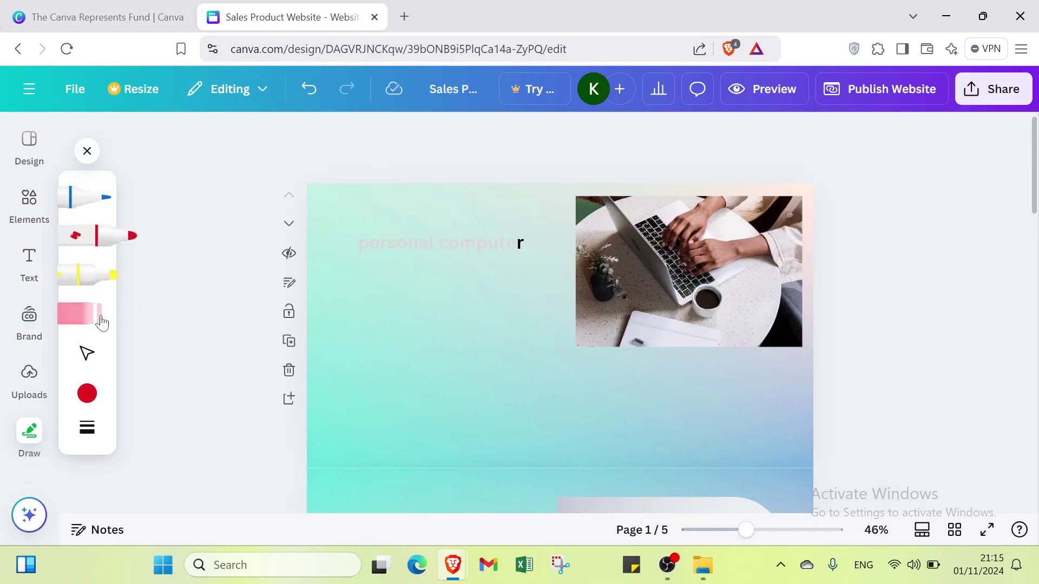
{"action": "left_click", "coordinate": [87, 393]}
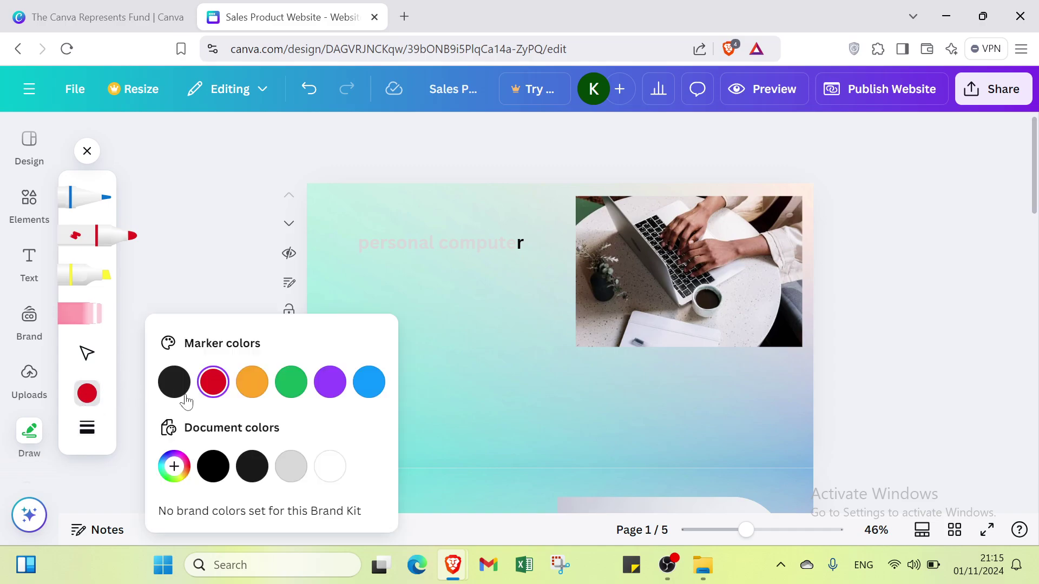
{"action": "left_click", "coordinate": [173, 382]}
{"action": "left_click", "coordinate": [454, 425]}
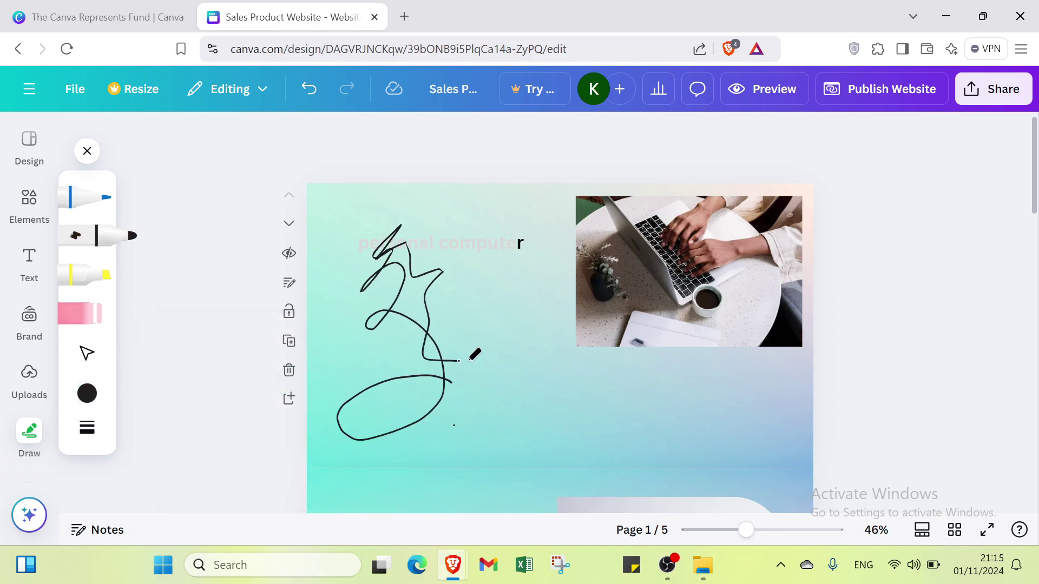
- Undo the marker scribbles and the heading's gray coloring, and erase the curved black stroke below the heading
{"action": "left_click", "coordinate": [306, 90]}
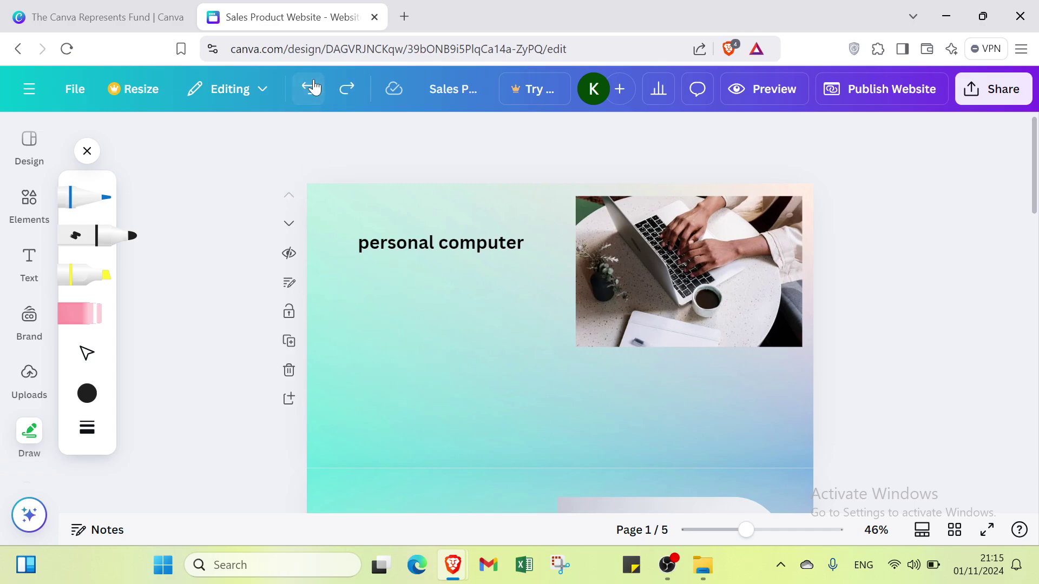
{"action": "left_click", "coordinate": [313, 86]}
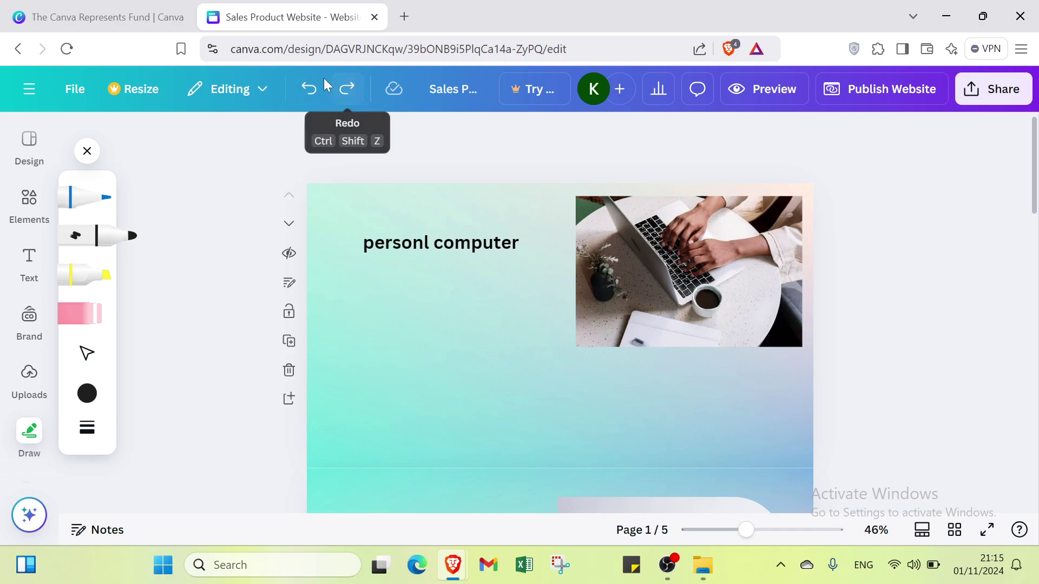
{"action": "left_click", "coordinate": [342, 92]}
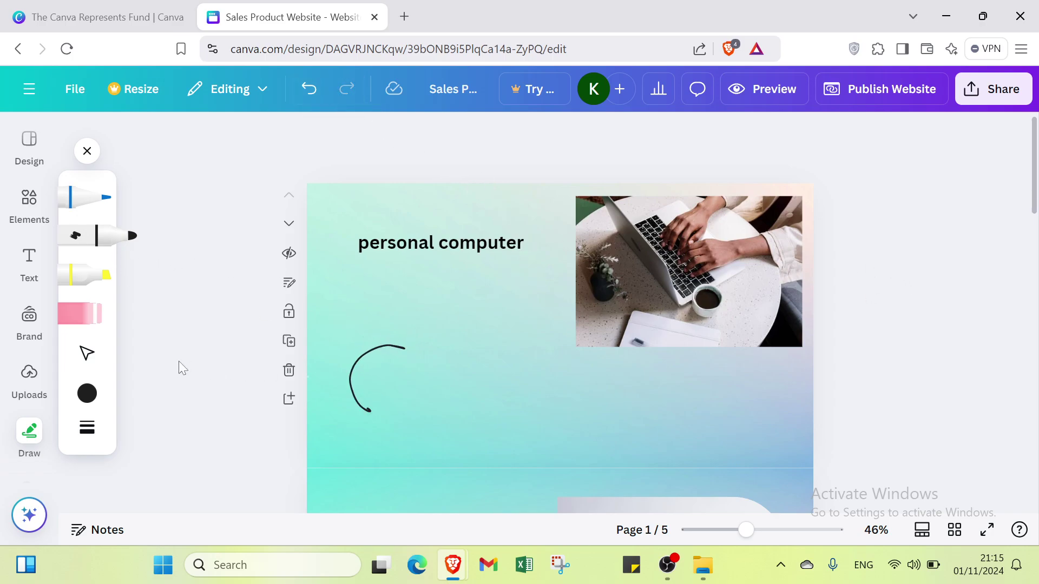
{"action": "left_click", "coordinate": [65, 323]}
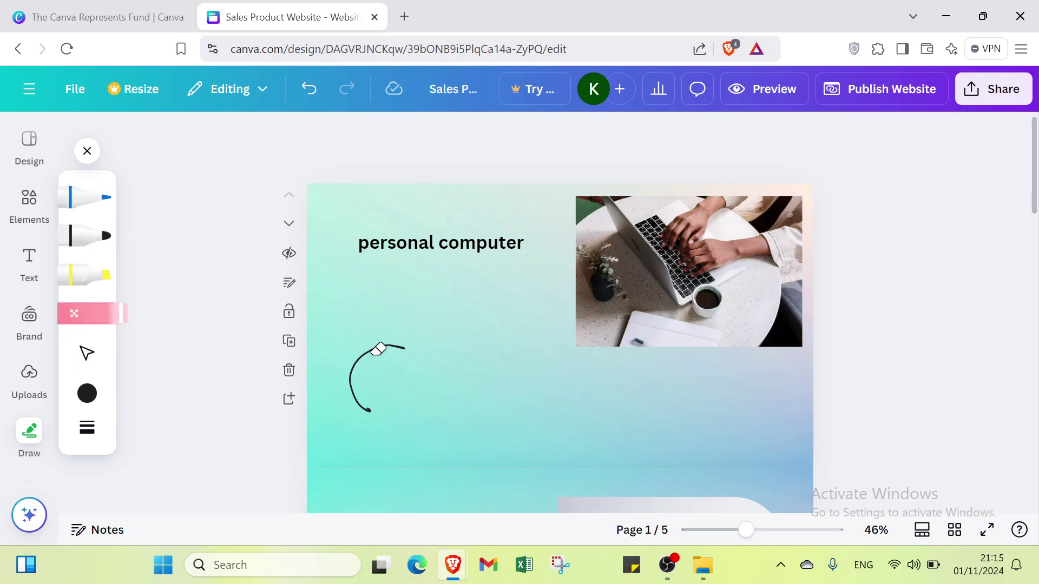
- Look through the brand kit options, the existing projects and the website templates
{"action": "left_click", "coordinate": [32, 327]}
{"action": "scroll", "coordinate": [30, 400], "scroll_direction": "down", "scroll_amount": 2}
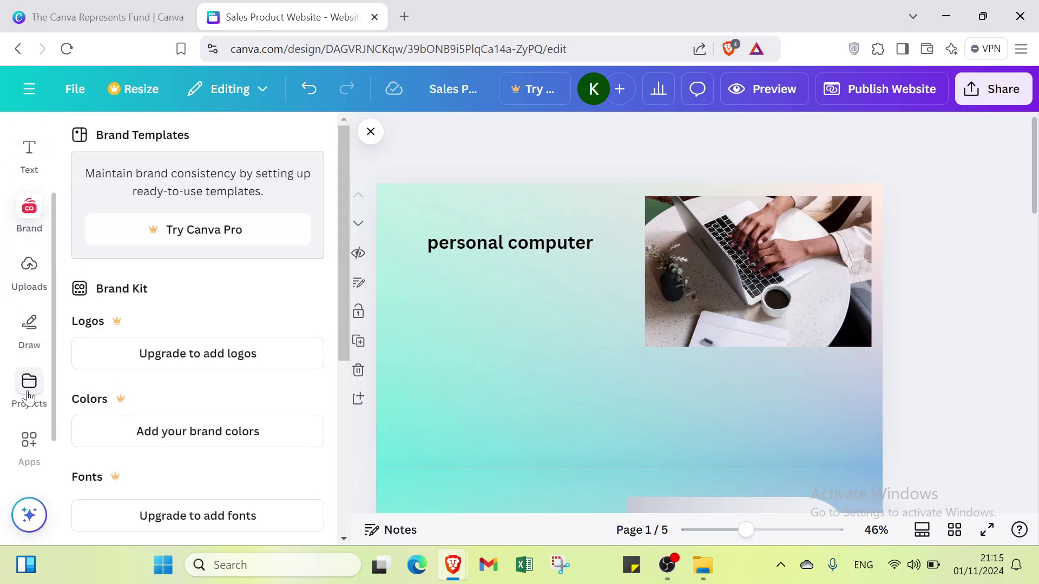
{"action": "left_click", "coordinate": [29, 398]}
{"action": "scroll", "coordinate": [24, 427], "scroll_direction": "down", "scroll_amount": 1}
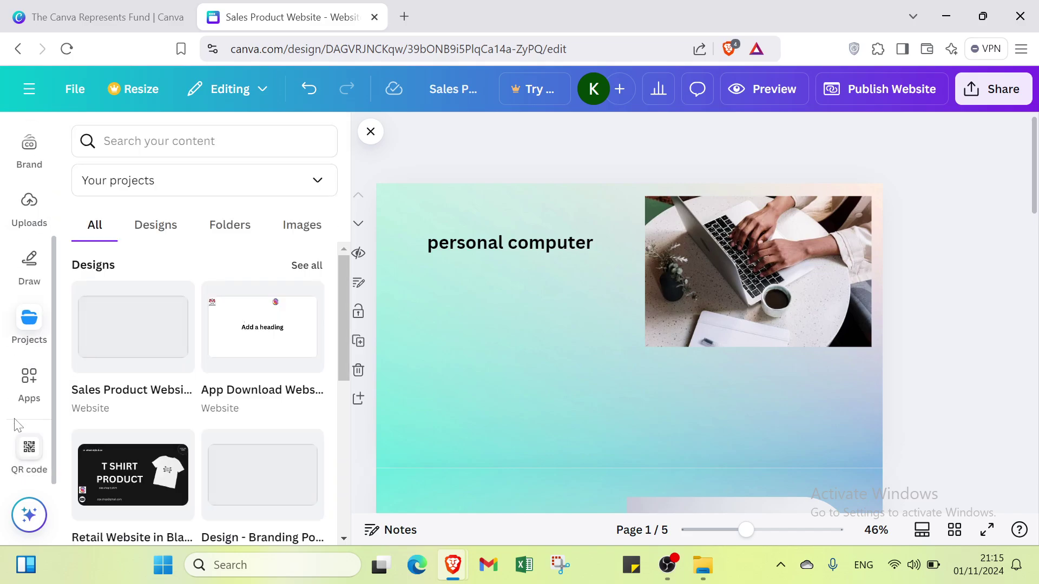
{"action": "scroll", "coordinate": [16, 412], "scroll_direction": "up", "scroll_amount": 1}
{"action": "scroll", "coordinate": [16, 412], "scroll_direction": "up", "scroll_amount": 2}
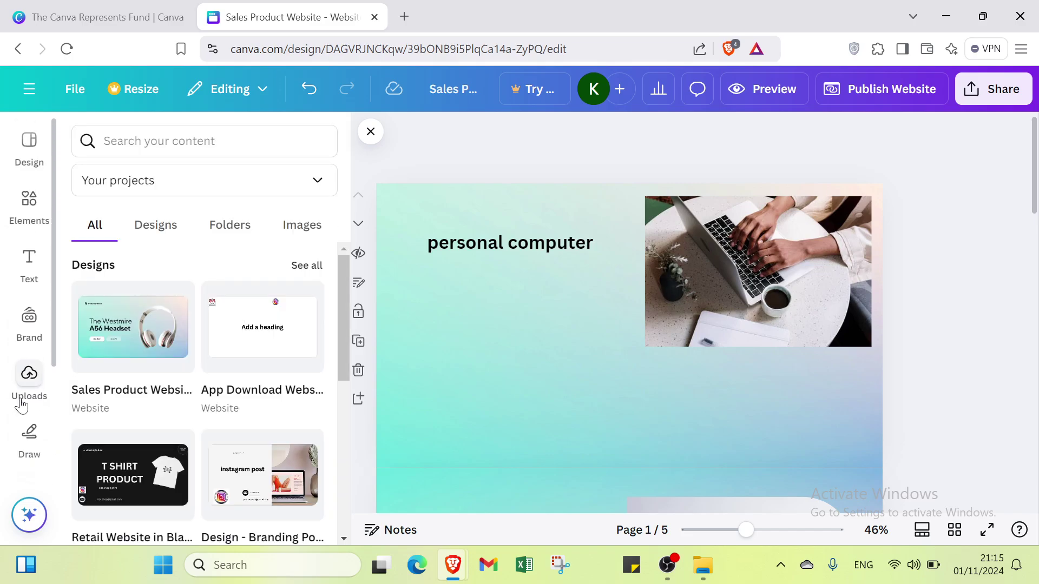
{"action": "left_click", "coordinate": [32, 155]}
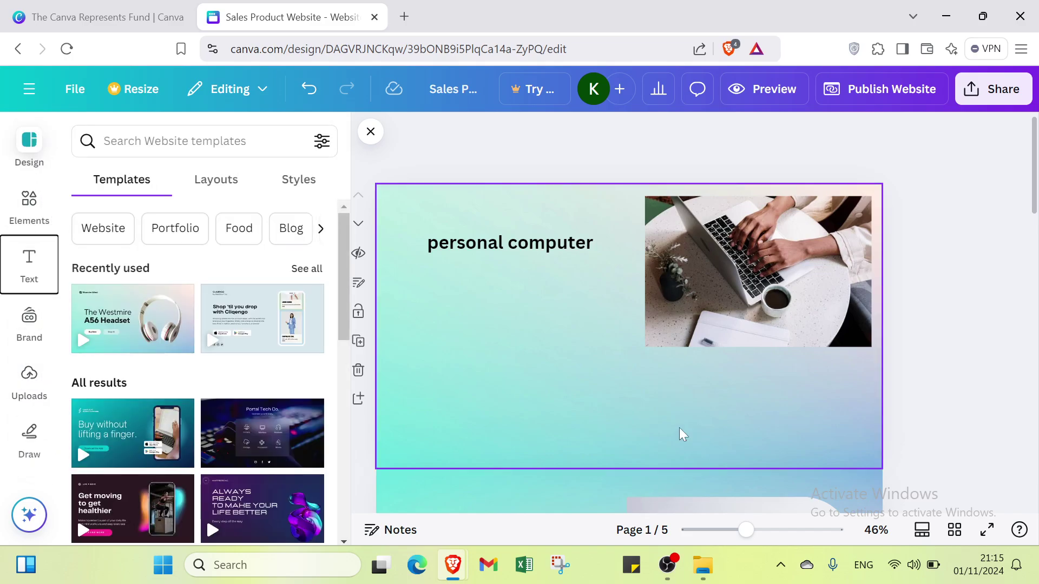
- Examine the website's remaining sections, from "All-new technology" down to "Connect with us"
{"action": "scroll", "coordinate": [434, 317], "scroll_direction": "down", "scroll_amount": 1}
{"action": "scroll", "coordinate": [437, 321], "scroll_direction": "down", "scroll_amount": 5}
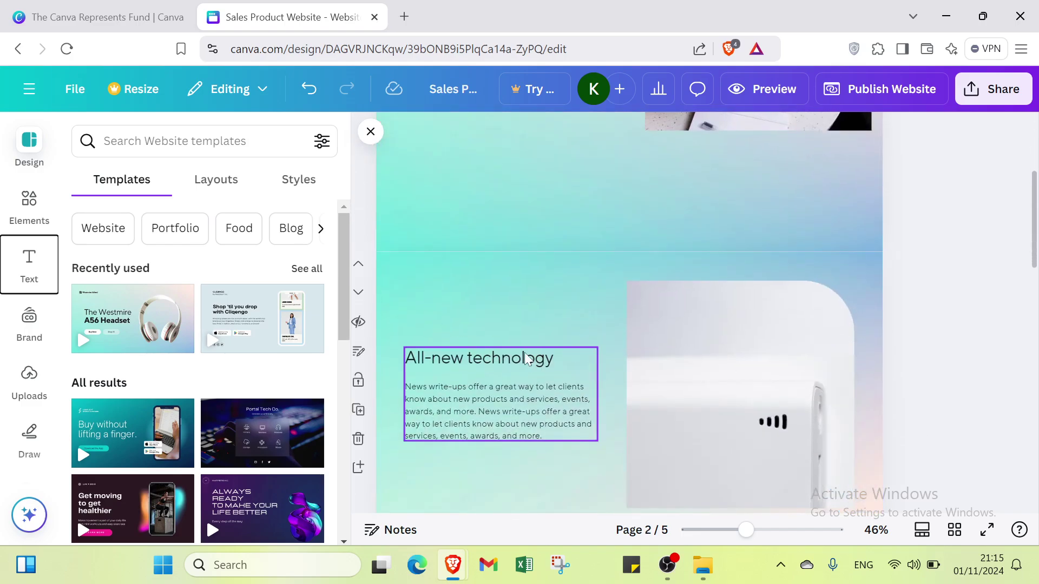
{"action": "left_click", "coordinate": [526, 359]}
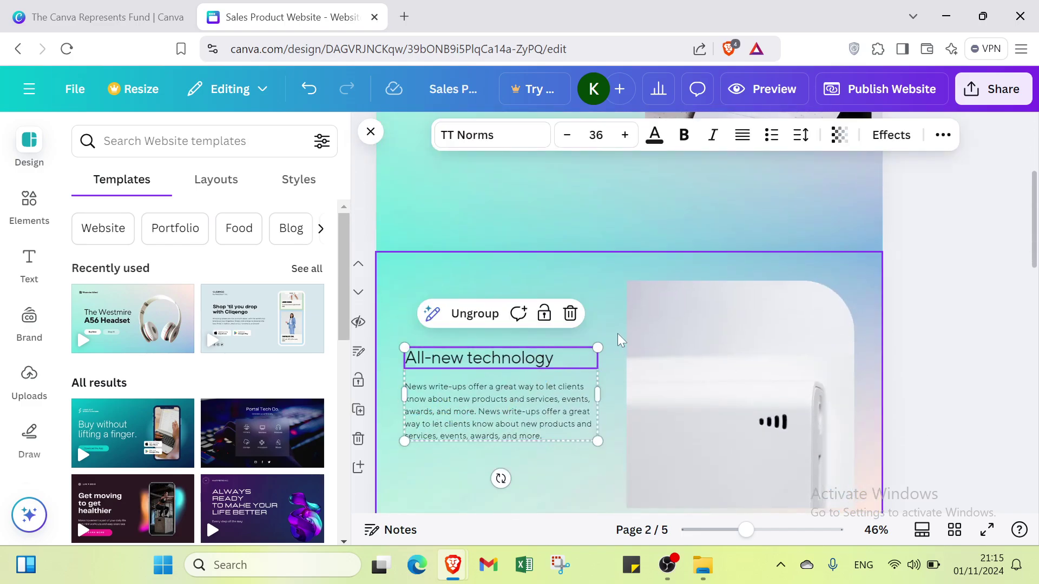
{"action": "scroll", "coordinate": [601, 270], "scroll_direction": "up", "scroll_amount": 3}
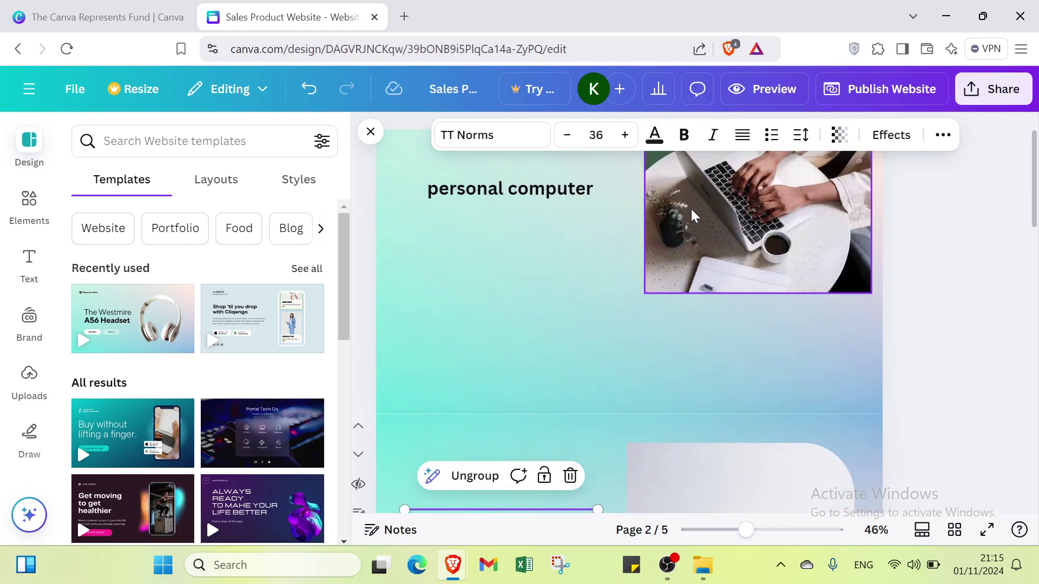
{"action": "scroll", "coordinate": [654, 291], "scroll_direction": "down", "scroll_amount": 4}
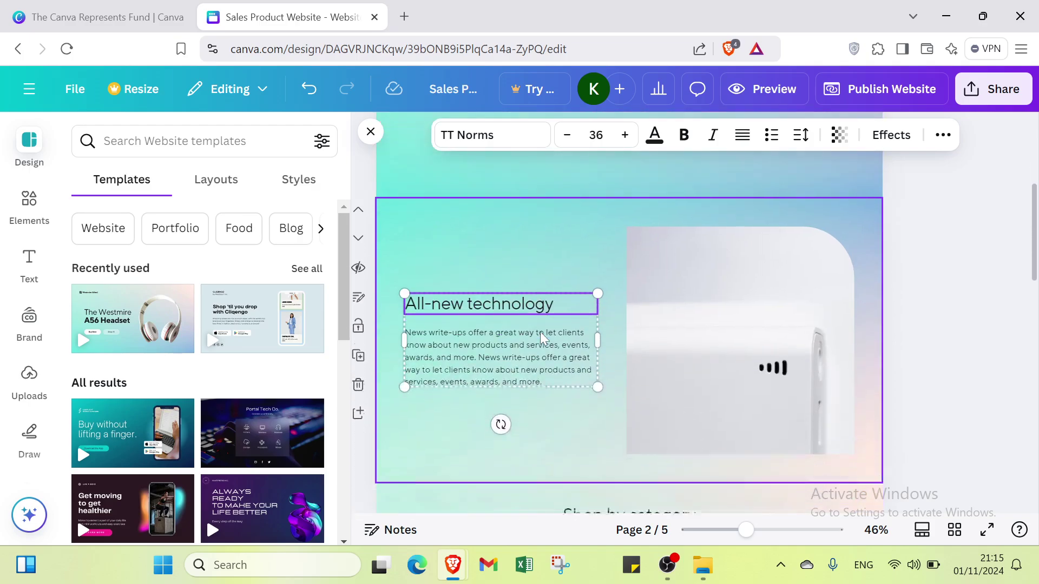
{"action": "left_click", "coordinate": [371, 131]}
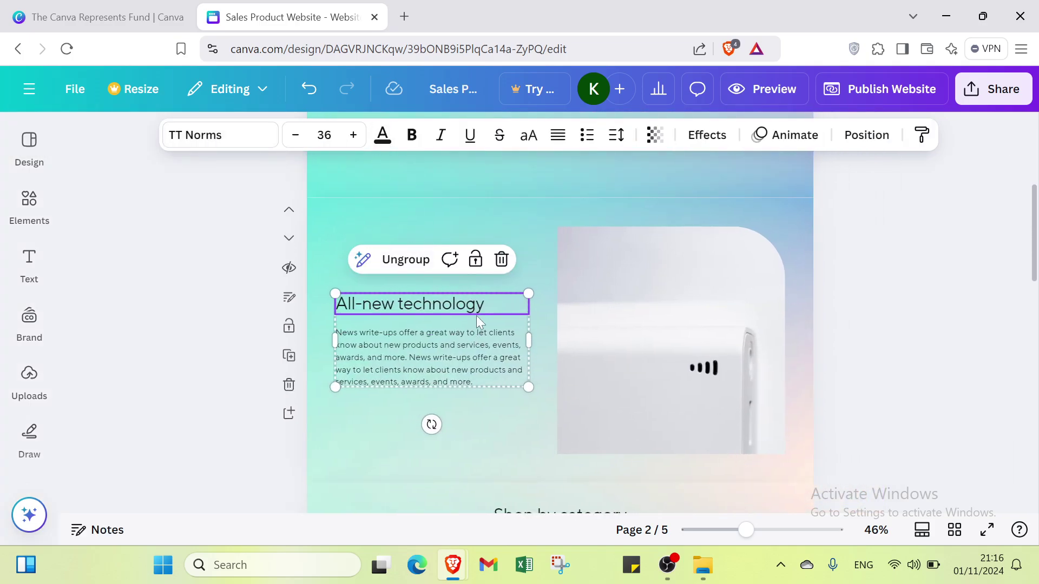
{"action": "scroll", "coordinate": [478, 329], "scroll_direction": "down", "scroll_amount": 4}
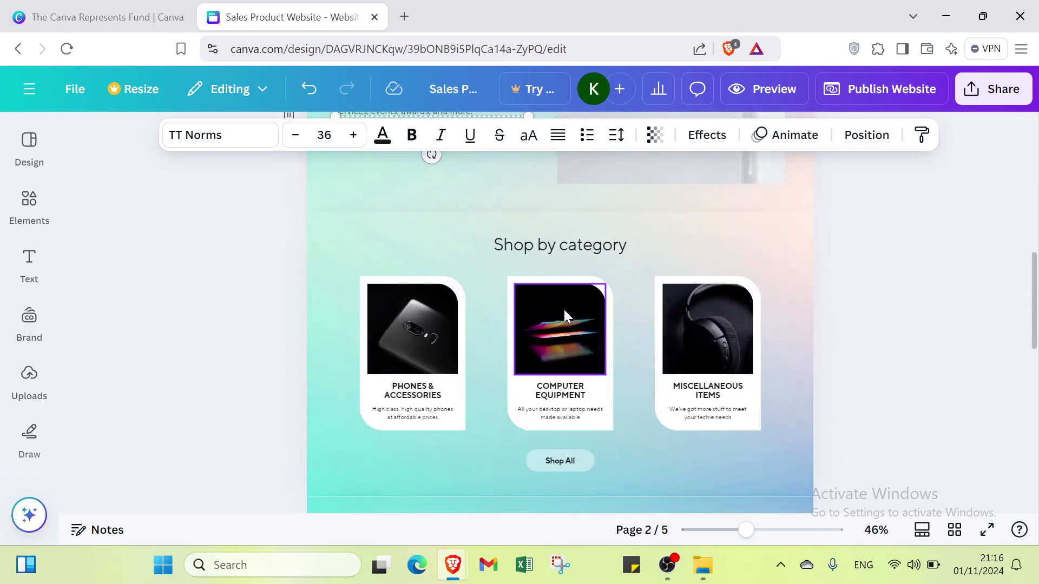
{"action": "scroll", "coordinate": [476, 260], "scroll_direction": "up", "scroll_amount": 4}
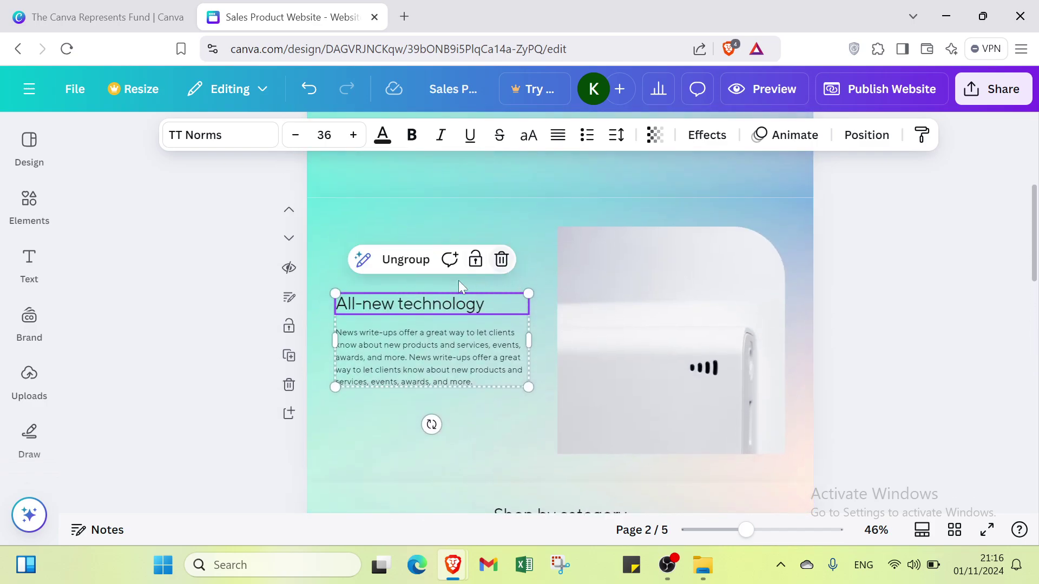
{"action": "scroll", "coordinate": [541, 292], "scroll_direction": "down", "scroll_amount": 1}
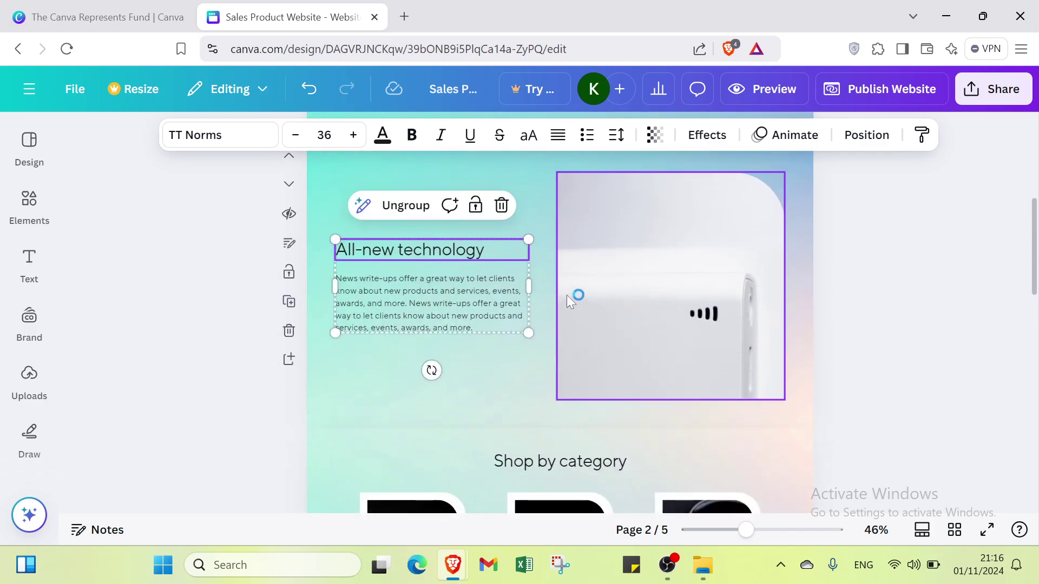
{"action": "scroll", "coordinate": [519, 292], "scroll_direction": "down", "scroll_amount": 4}
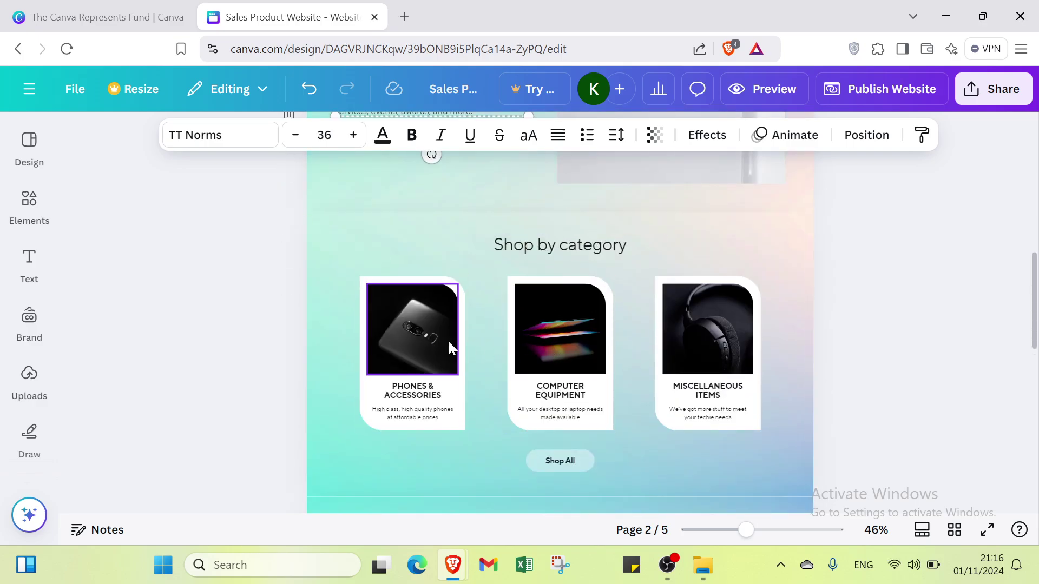
{"action": "scroll", "coordinate": [561, 268], "scroll_direction": "up", "scroll_amount": 1}
{"action": "scroll", "coordinate": [559, 275], "scroll_direction": "down", "scroll_amount": 4}
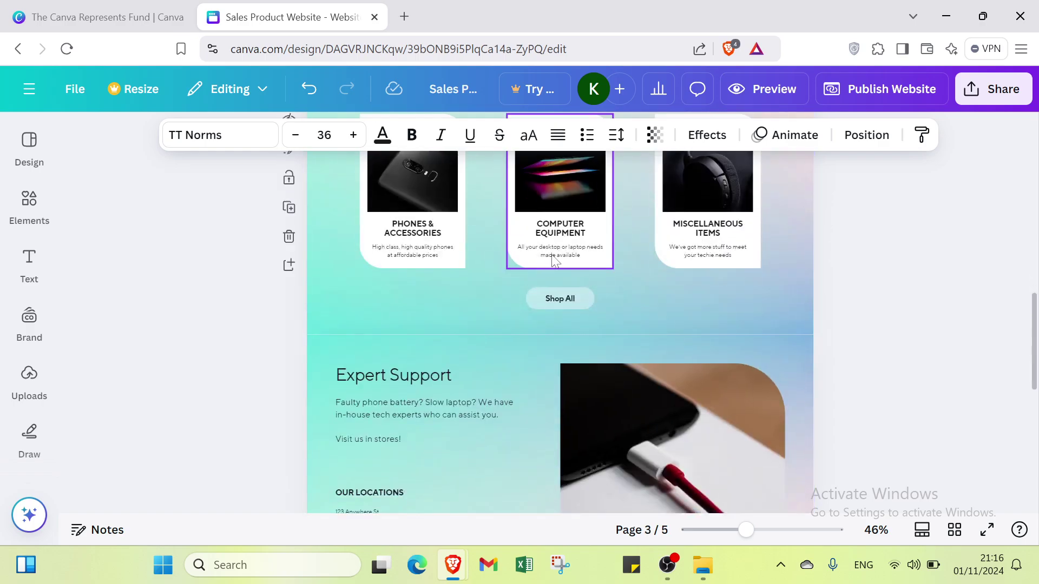
{"action": "scroll", "coordinate": [453, 338], "scroll_direction": "down", "scroll_amount": 2}
{"action": "scroll", "coordinate": [453, 338], "scroll_direction": "down", "scroll_amount": 2}
{"action": "scroll", "coordinate": [430, 313], "scroll_direction": "down", "scroll_amount": 2}
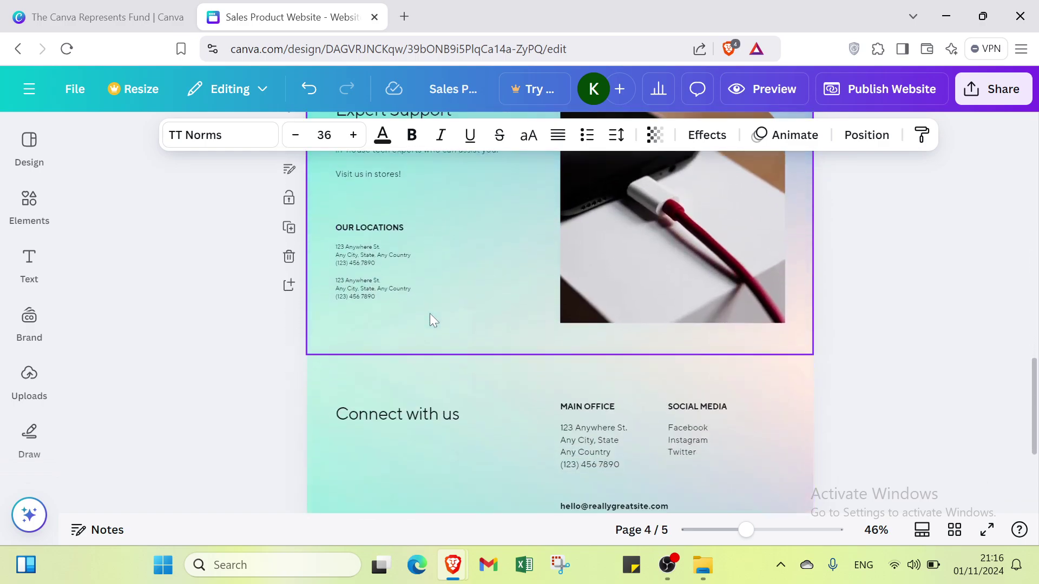
{"action": "scroll", "coordinate": [437, 258], "scroll_direction": "down", "scroll_amount": 3}
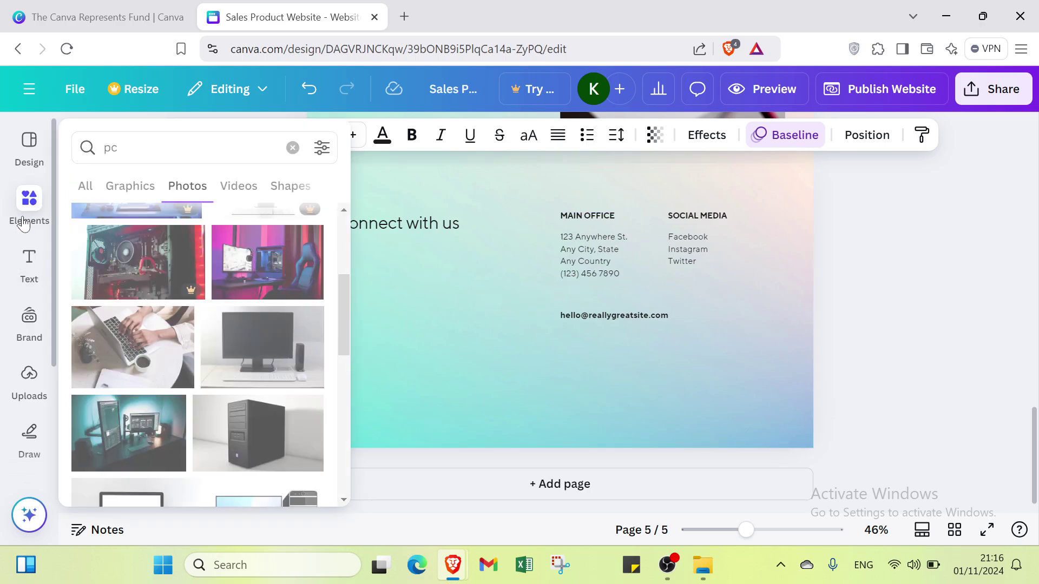
- Search the graphics elements for "localisation" and add the free solid black location pin to the "Connect with us" page
{"action": "left_click", "coordinate": [29, 204]}
{"action": "left_click", "coordinate": [117, 141]}
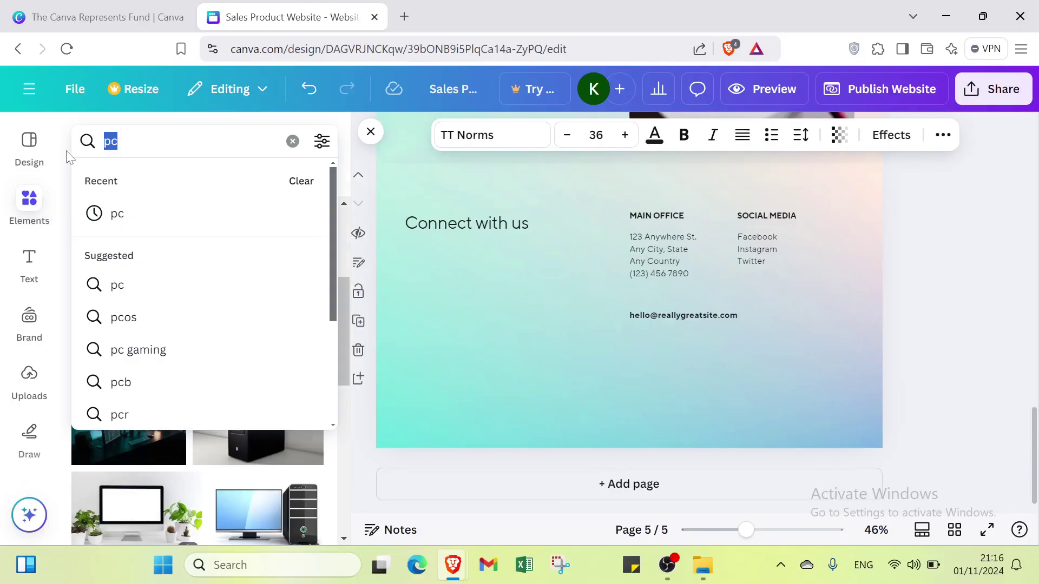
{"action": "key", "text": "BackSpace"}
{"action": "type", "text": "loc"}
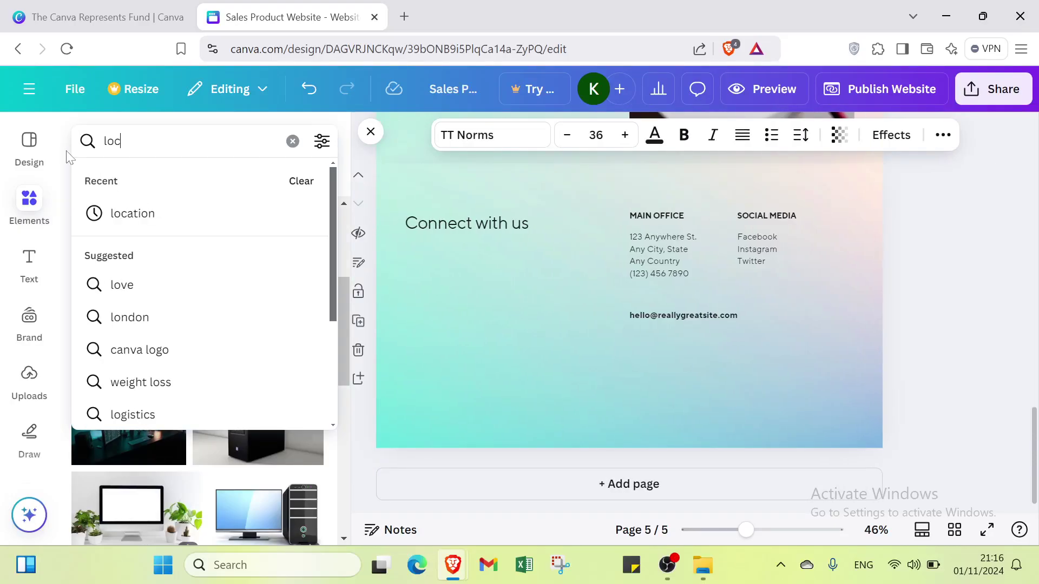
{"action": "type", "text": "alisation"}
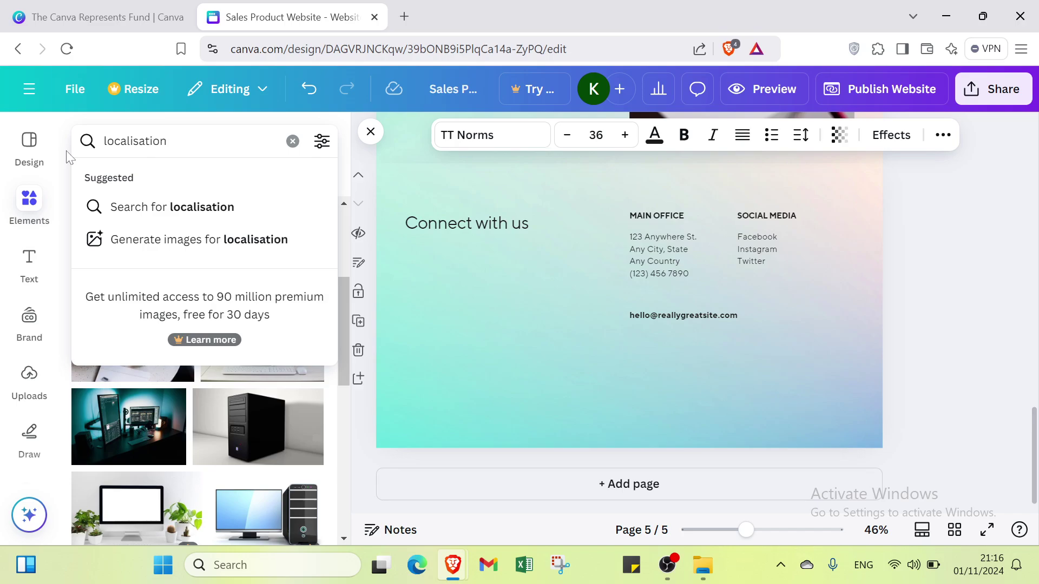
{"action": "key", "text": "Return"}
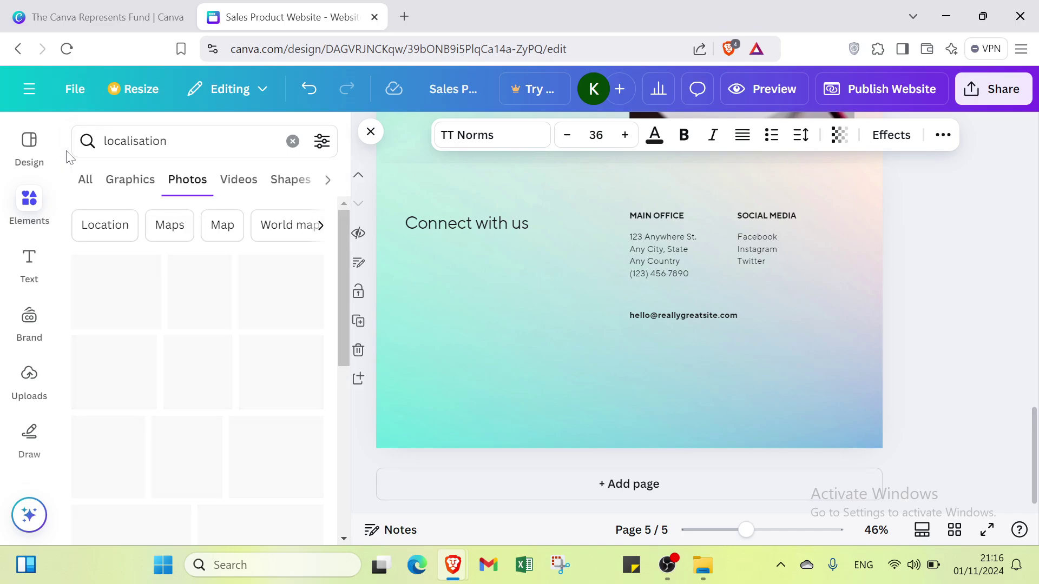
{"action": "left_click", "coordinate": [135, 181]}
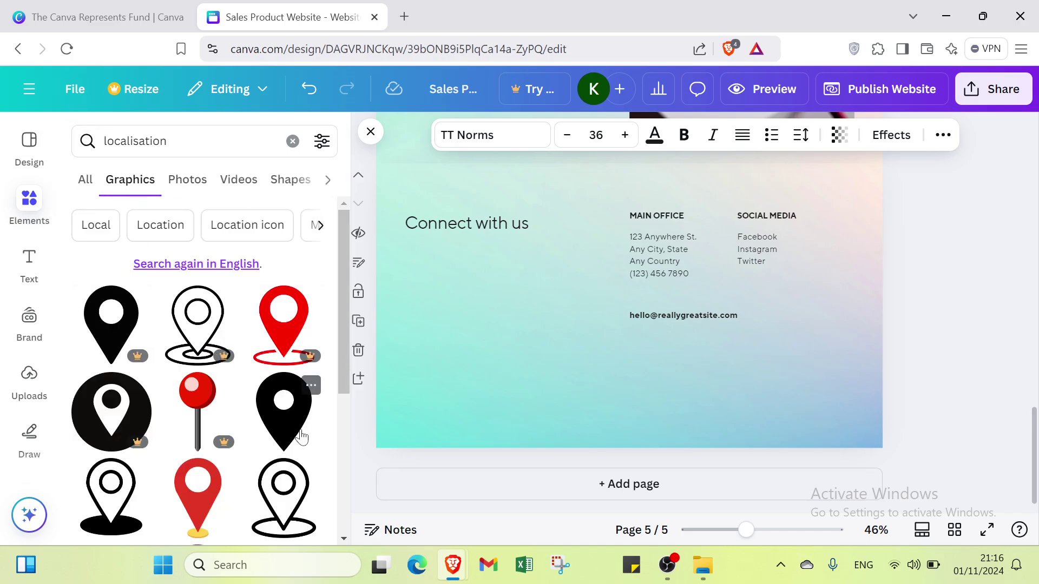
{"action": "left_click", "coordinate": [301, 436]}
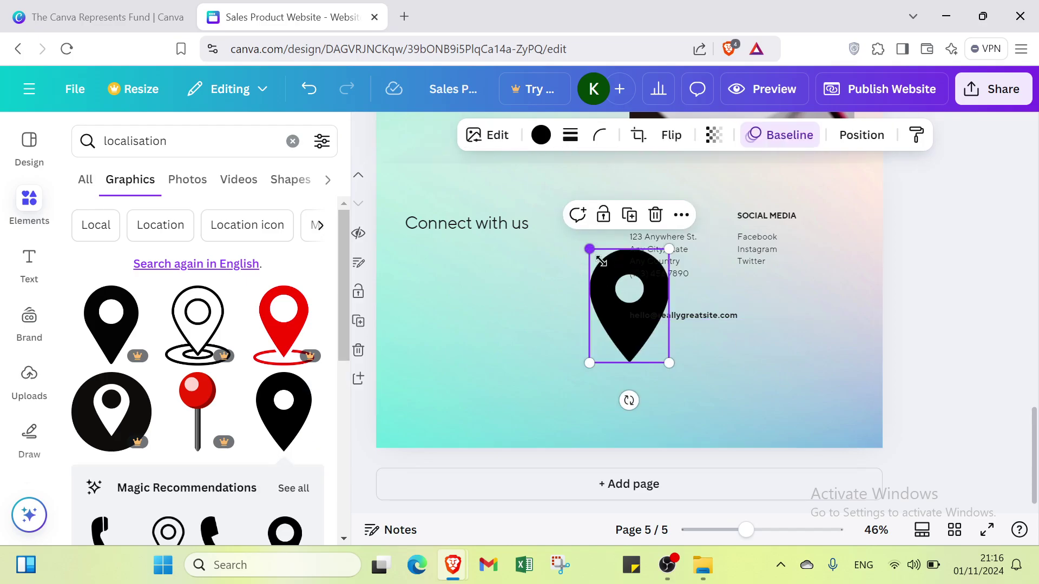
- Shrink the location pin so it sits just below the email address on the "Connect with us" page
{"action": "left_click_drag", "start_coordinate": [601, 261], "coordinate": [648, 331]}
{"action": "left_click", "coordinate": [698, 372]}
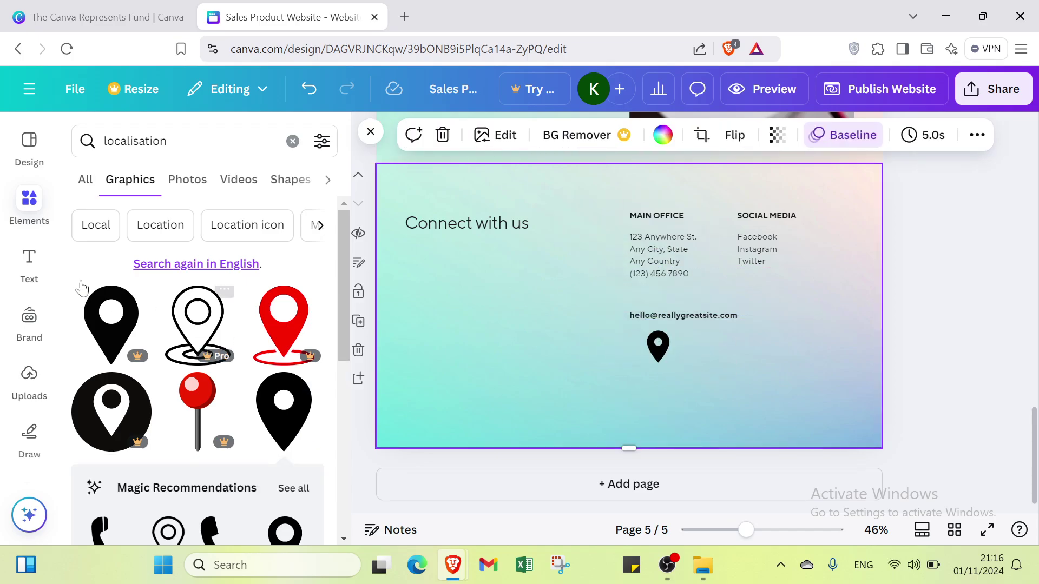
- Search the graphics for "gmail" and place the round black envelope icon, scaled down, between the email address and the location pin
{"action": "left_click", "coordinate": [162, 141]}
{"action": "key", "text": "ctrl+a"}
{"action": "key", "text": "BackSpace"}
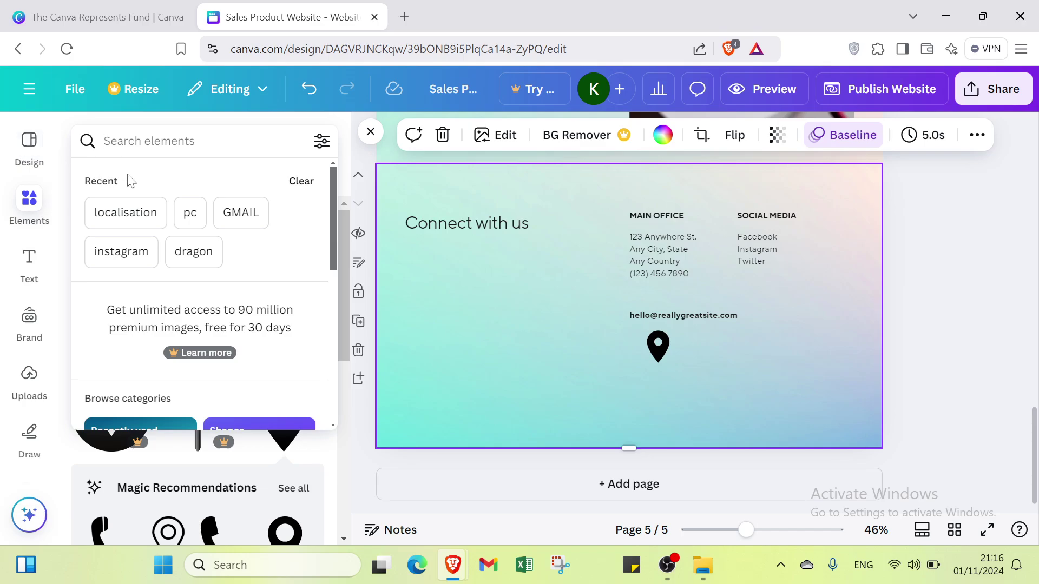
{"action": "type", "text": "gmail"}
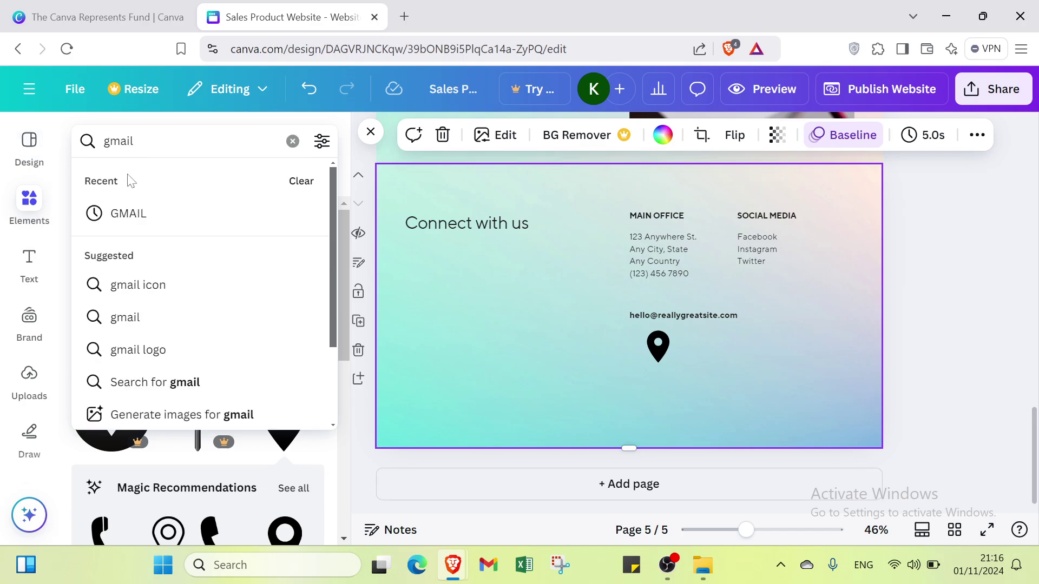
{"action": "key", "text": "Return"}
{"action": "scroll", "coordinate": [201, 307], "scroll_direction": "down", "scroll_amount": 2}
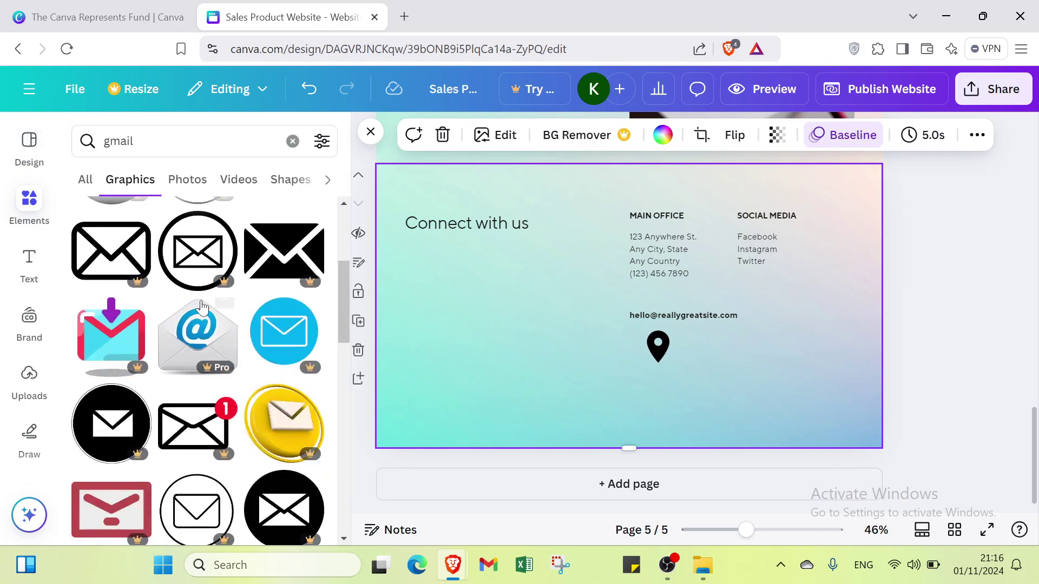
{"action": "scroll", "coordinate": [201, 307], "scroll_direction": "down", "scroll_amount": 5}
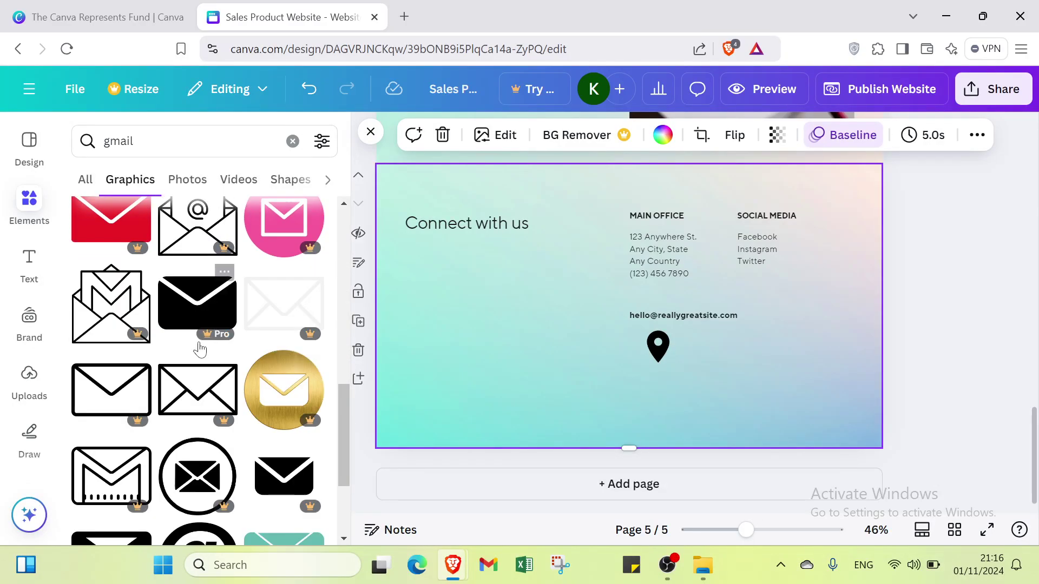
{"action": "scroll", "coordinate": [206, 346], "scroll_direction": "down", "scroll_amount": 6}
{"action": "scroll", "coordinate": [212, 344], "scroll_direction": "down", "scroll_amount": 5}
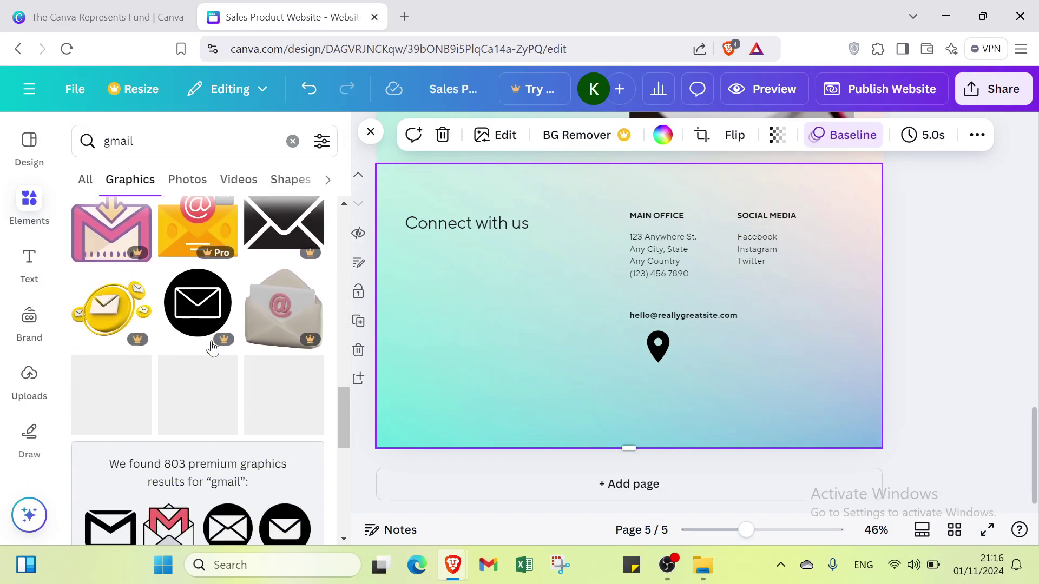
{"action": "left_click", "coordinate": [219, 425]}
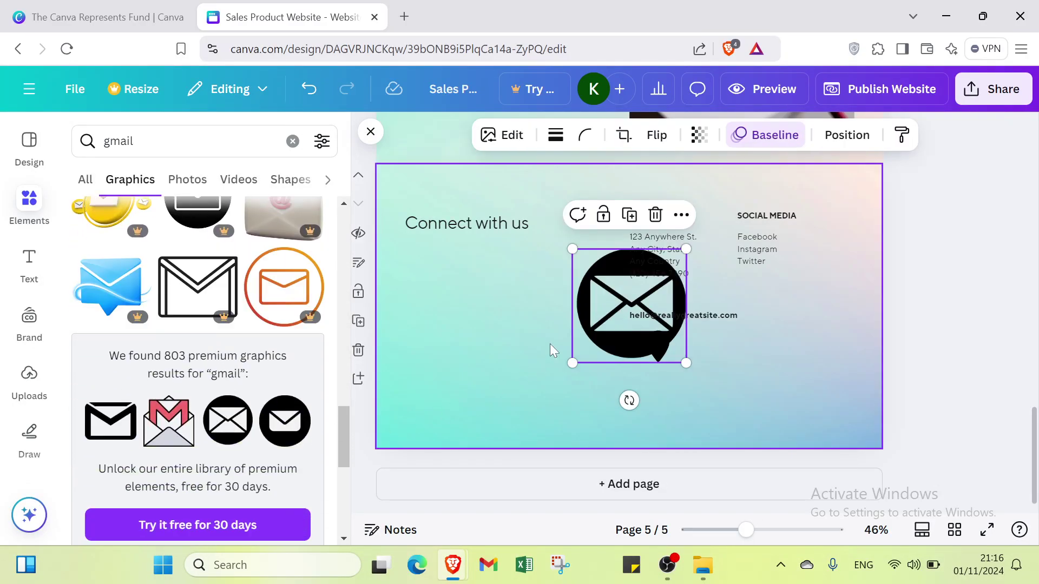
{"action": "left_click_drag", "start_coordinate": [574, 249], "coordinate": [680, 397]}
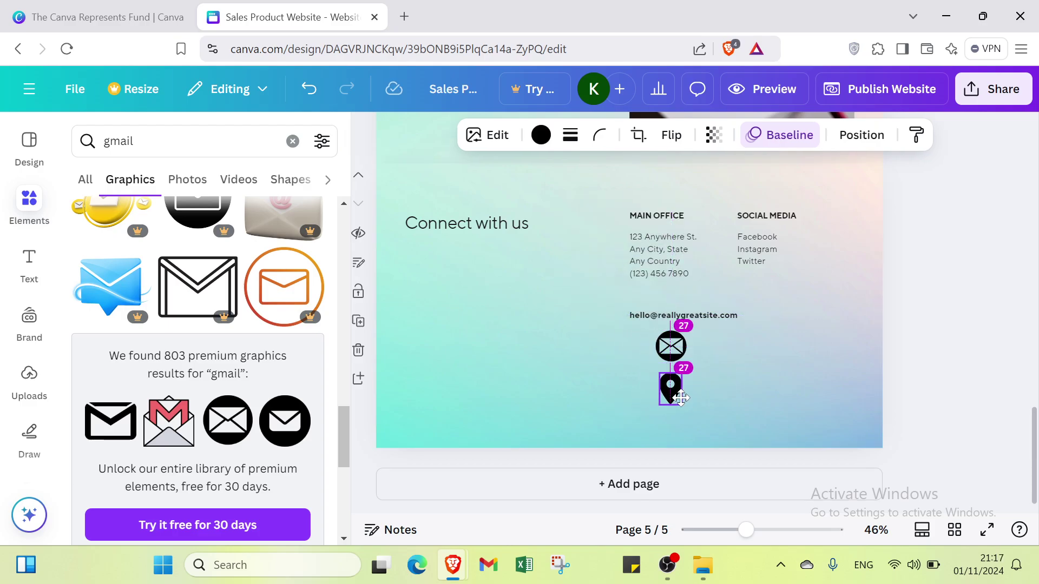
- Search the graphics for "instagram" and place the silver-ringed Instagram icon, scaled down, directly below the location pin
{"action": "scroll", "coordinate": [206, 220], "scroll_direction": "up", "scroll_amount": 3}
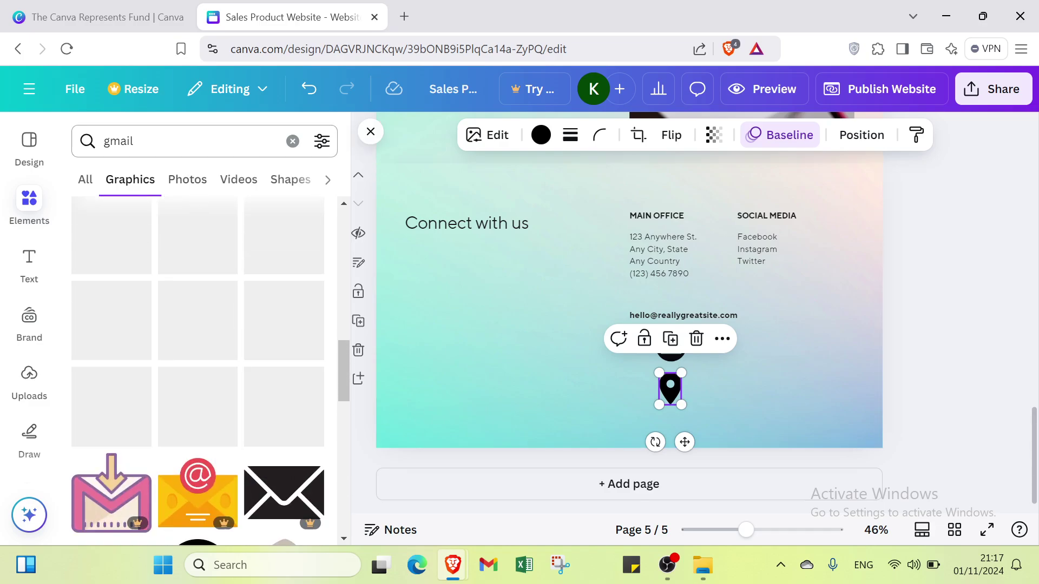
{"action": "left_click", "coordinate": [162, 141]}
{"action": "key", "text": "BackSpace"}
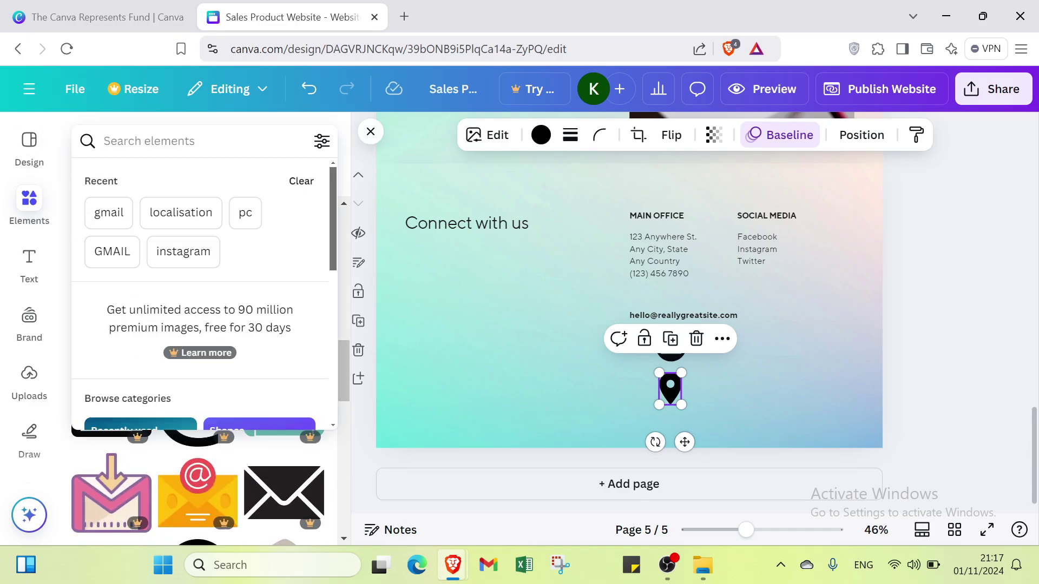
{"action": "type", "text": "in"}
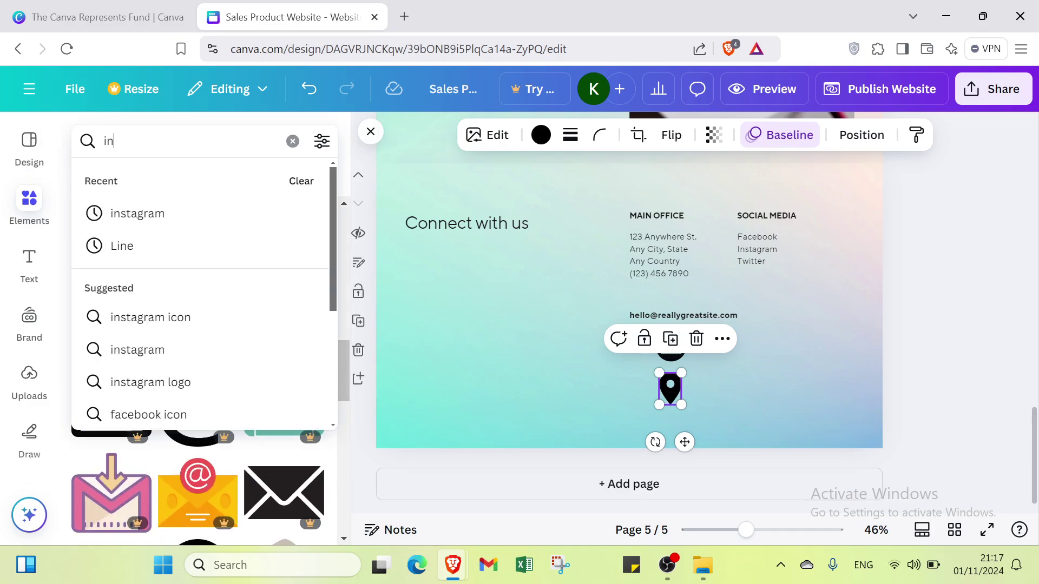
{"action": "type", "text": "stagram"}
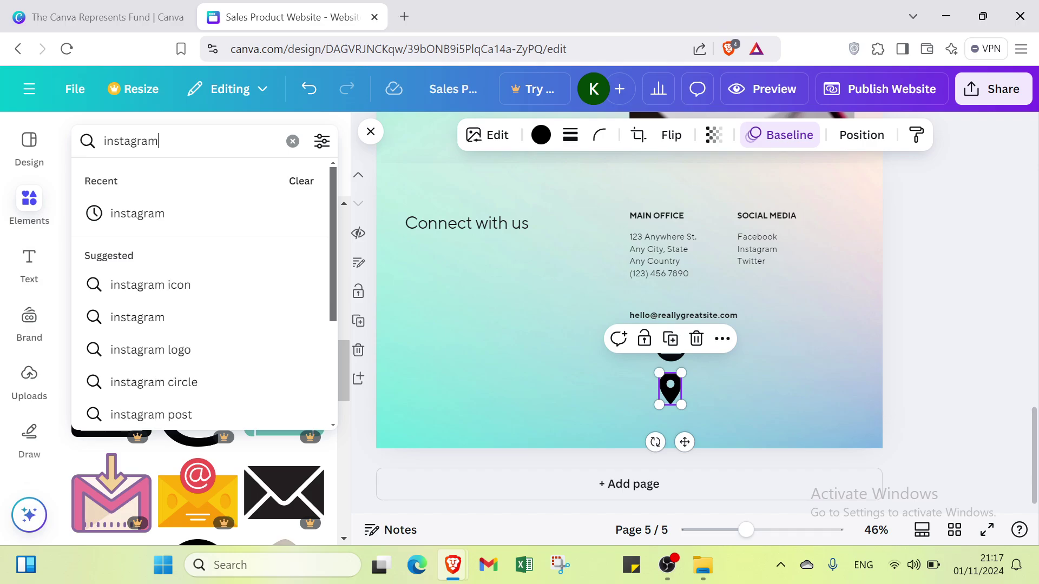
{"action": "key", "text": "Return"}
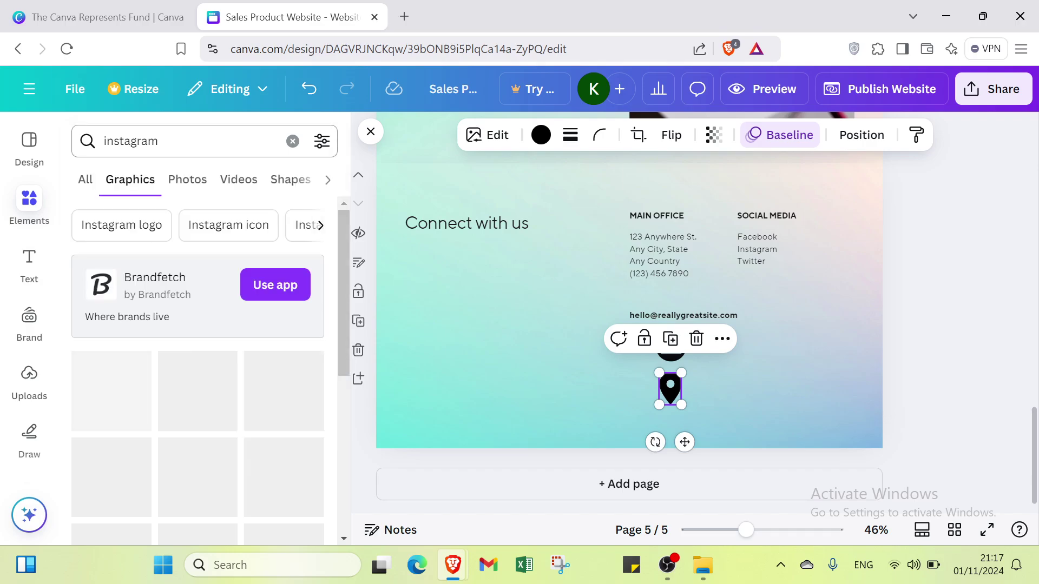
{"action": "scroll", "coordinate": [206, 431], "scroll_direction": "down", "scroll_amount": 5}
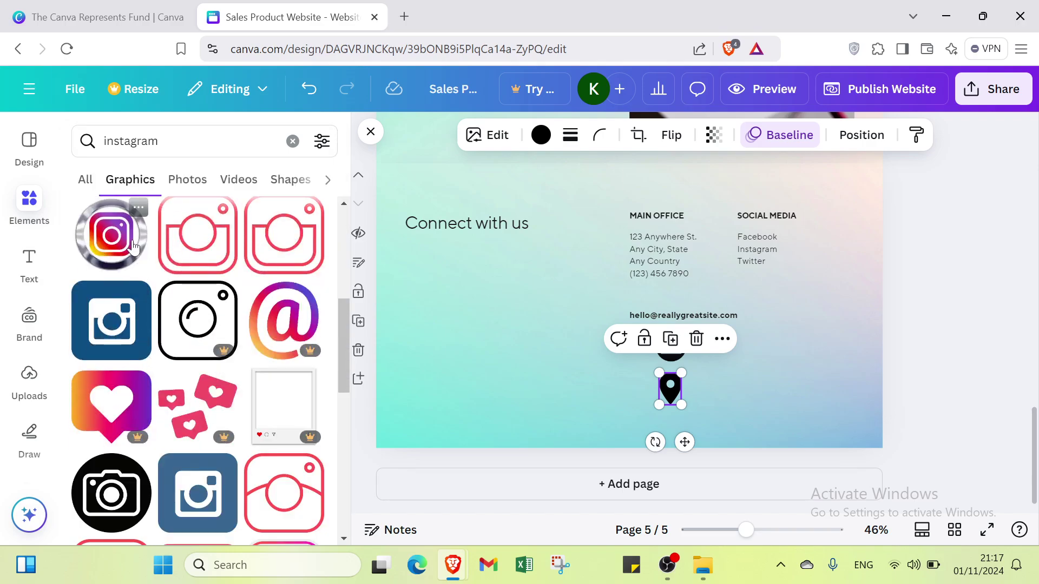
{"action": "left_click", "coordinate": [134, 247]}
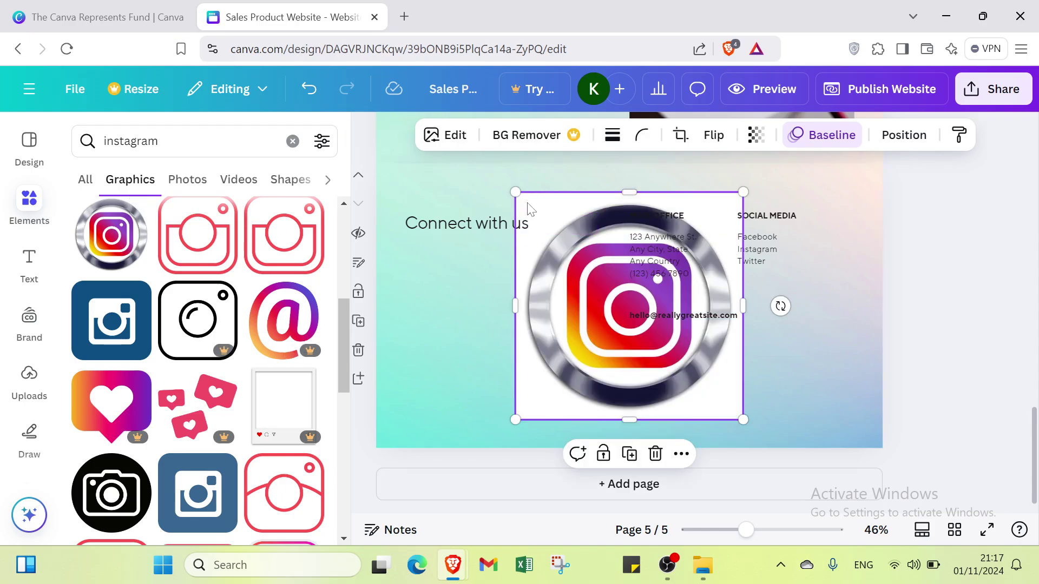
{"action": "left_click_drag", "start_coordinate": [515, 189], "coordinate": [671, 433]}
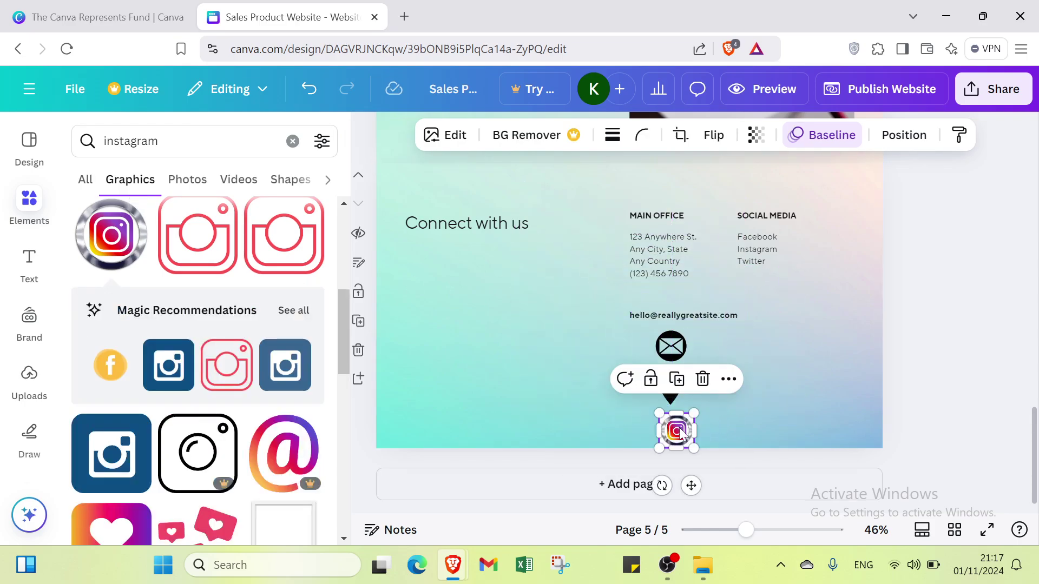
{"action": "left_click", "coordinate": [706, 341]}
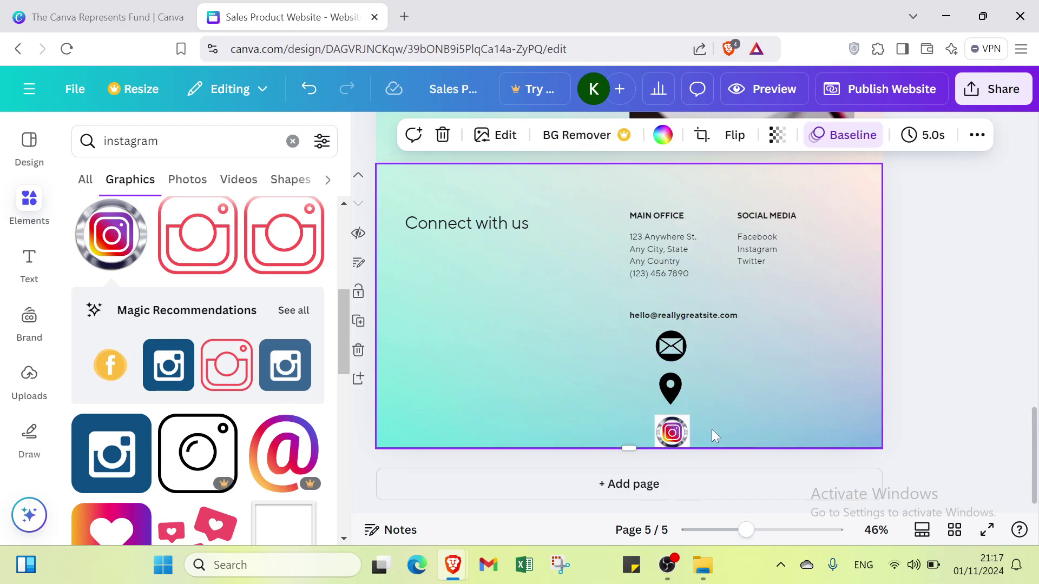
{"action": "left_click", "coordinate": [367, 134]}
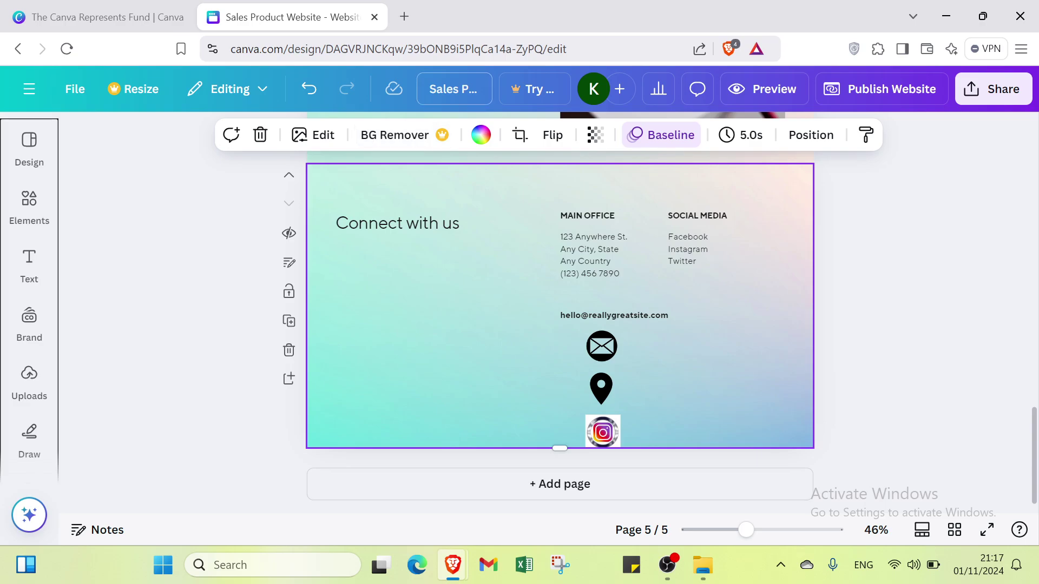
{"action": "scroll", "coordinate": [509, 284], "scroll_direction": "up", "scroll_amount": 5}
{"action": "scroll", "coordinate": [510, 287], "scroll_direction": "down", "scroll_amount": 5}
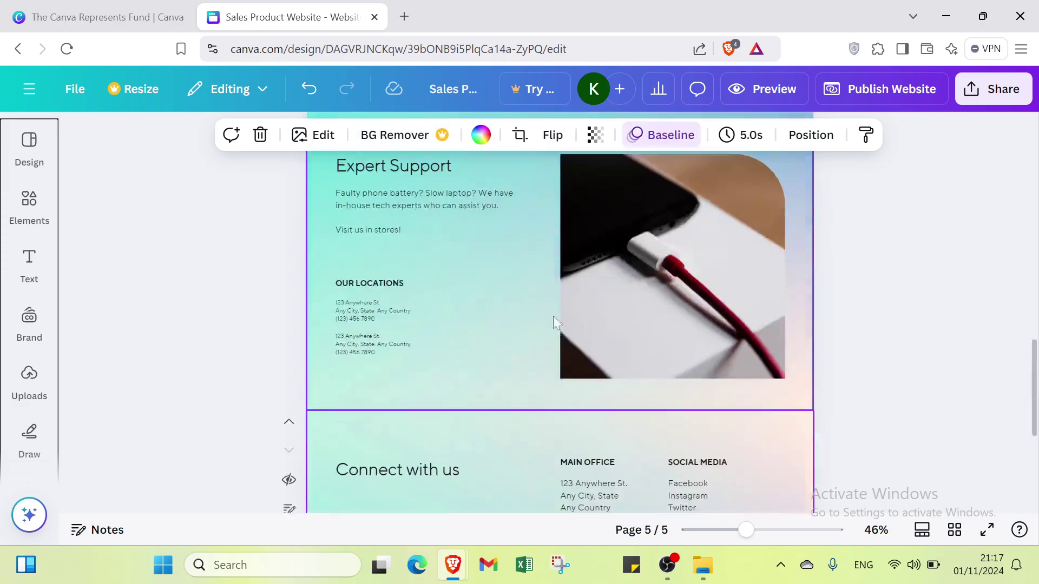
{"action": "left_click", "coordinate": [8, 201]}
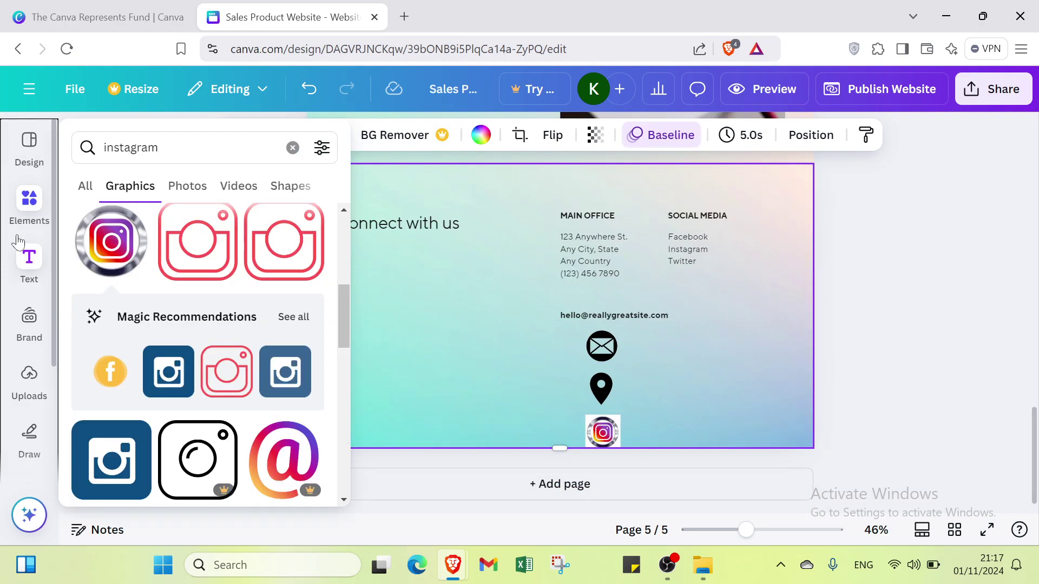
{"action": "left_click", "coordinate": [21, 265]}
{"action": "left_click", "coordinate": [22, 205]}
- Search the graphics for "call" and add the round black phone icon, scaled down, beside the email address
{"action": "left_click", "coordinate": [162, 141]}
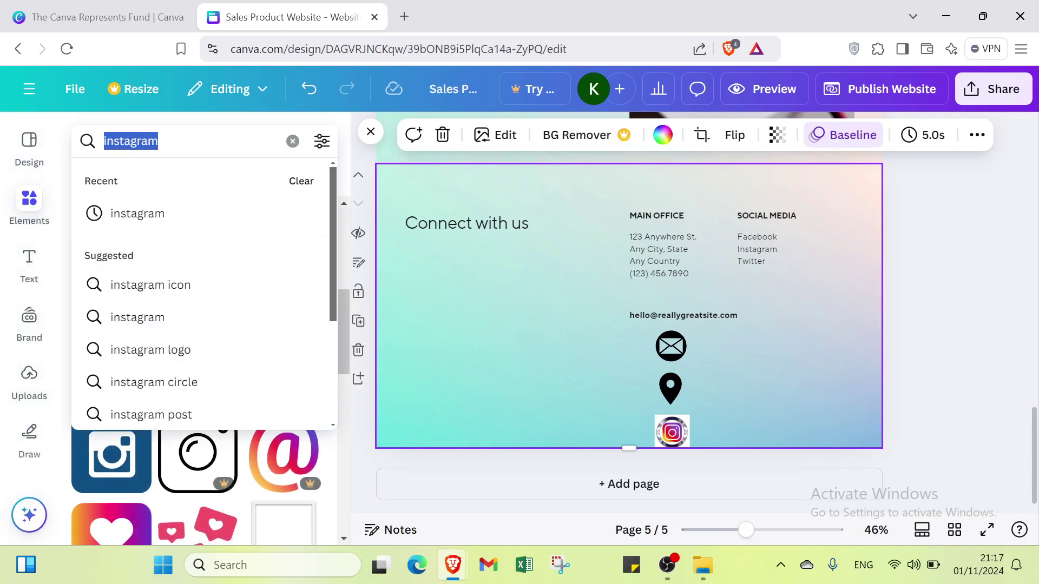
{"action": "key", "text": "BackSpace"}
{"action": "type", "text": "call"}
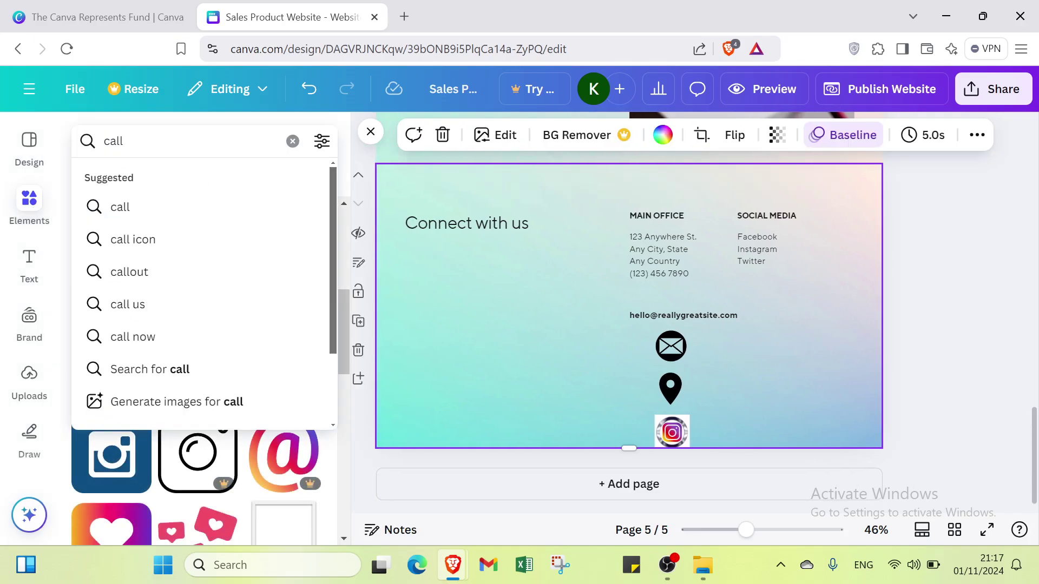
{"action": "key", "text": "Return"}
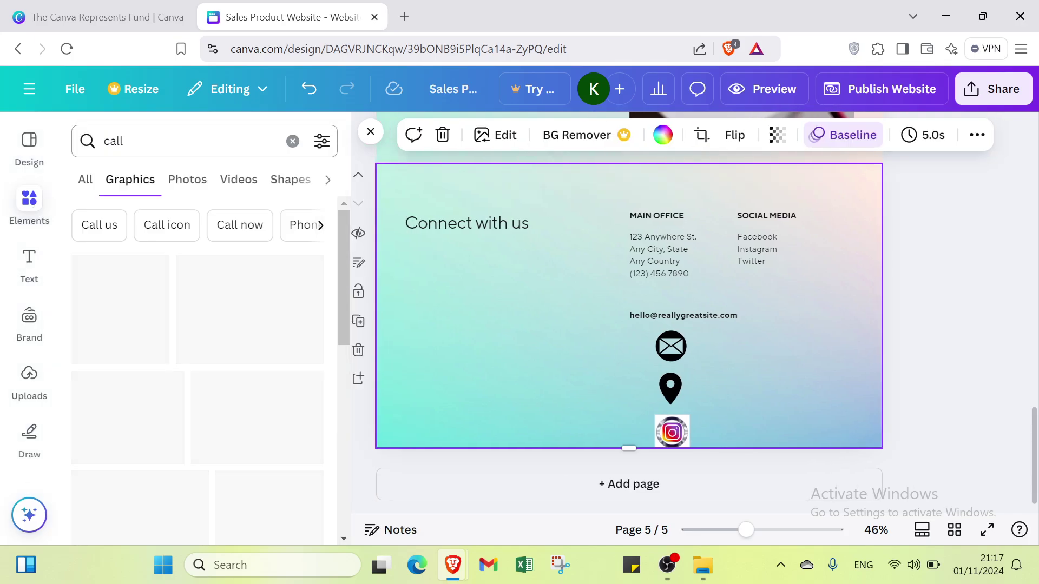
{"action": "scroll", "coordinate": [177, 319], "scroll_direction": "down", "scroll_amount": 3}
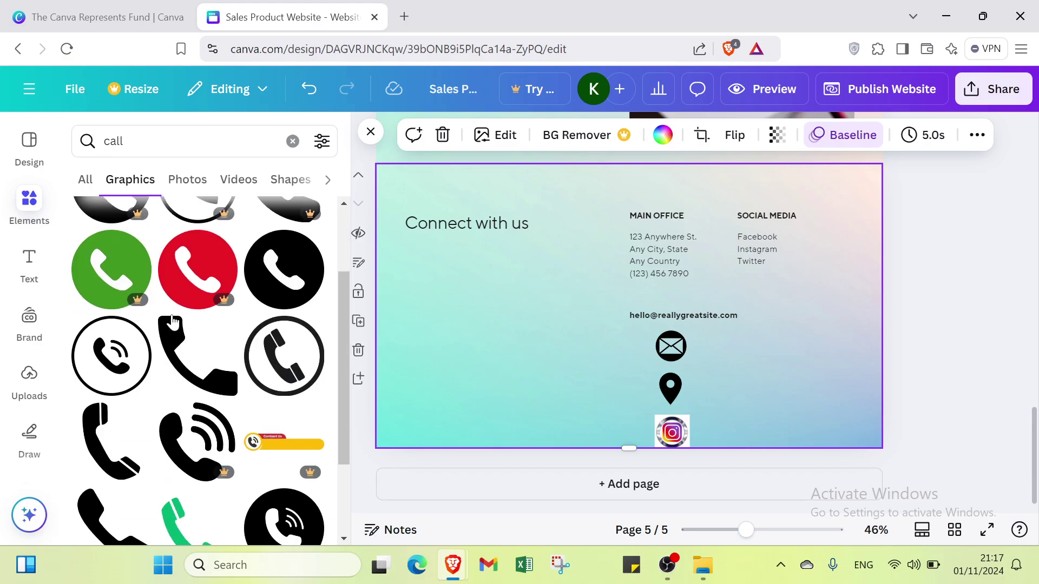
{"action": "scroll", "coordinate": [177, 319], "scroll_direction": "up", "scroll_amount": 2}
{"action": "scroll", "coordinate": [253, 243], "scroll_direction": "down", "scroll_amount": 3}
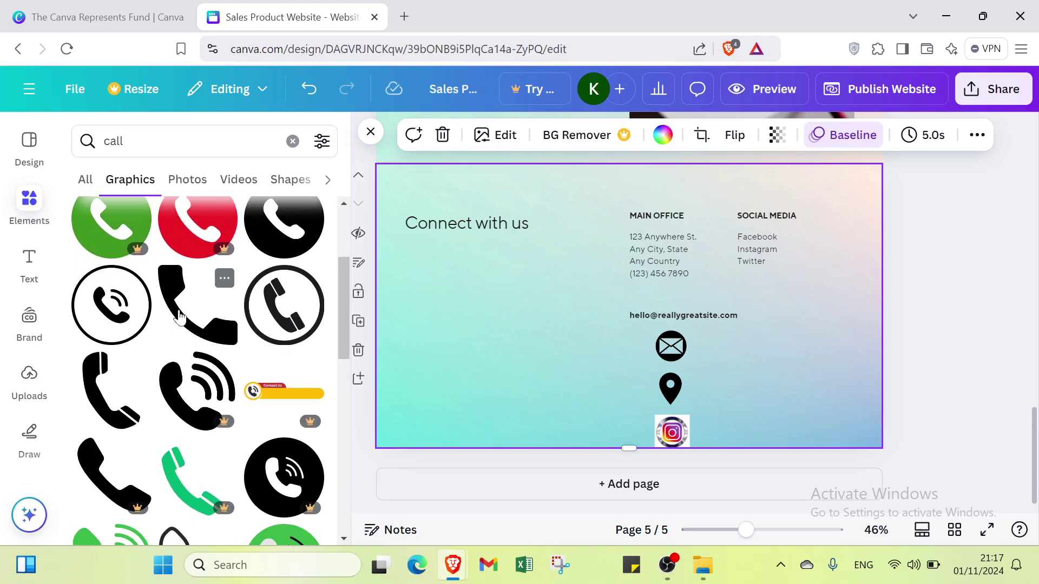
{"action": "left_click", "coordinate": [254, 243]}
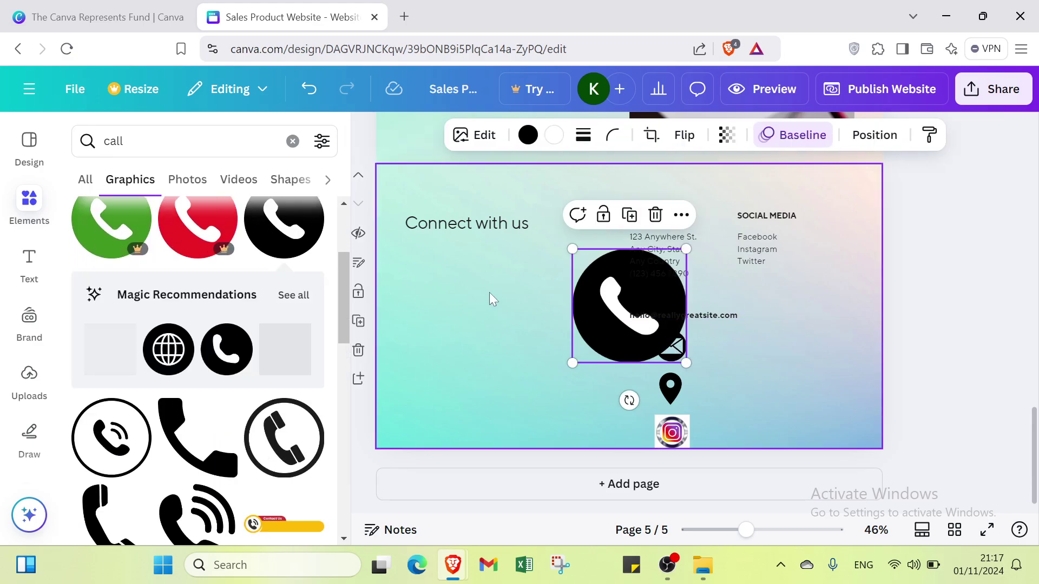
{"action": "left_click_drag", "start_coordinate": [571, 249], "coordinate": [551, 322]}
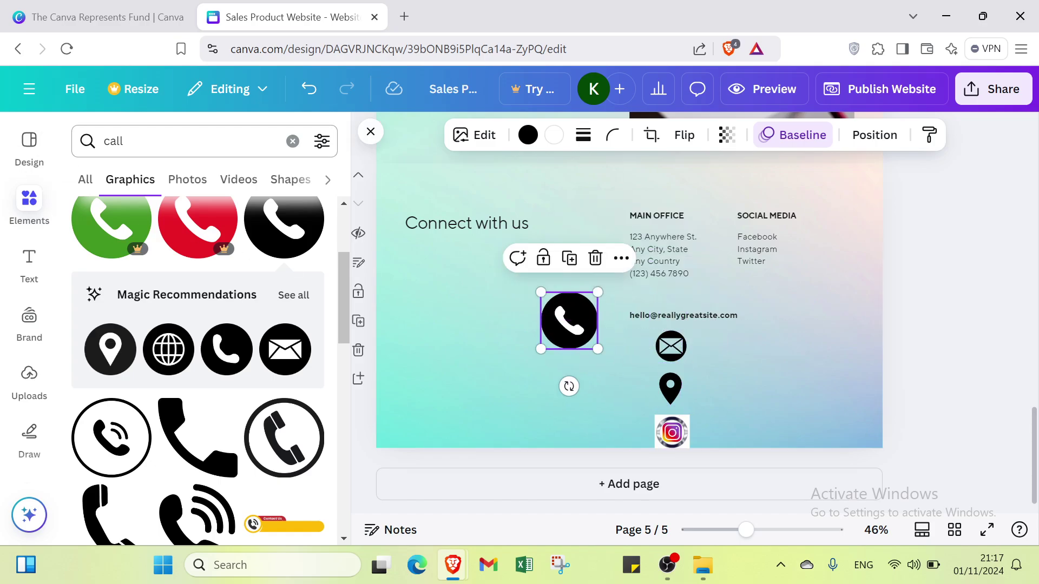
- Search the graphics for "pc" and add the free black desktop monitor icon to the "Connect with us" page
{"action": "left_click", "coordinate": [293, 142]}
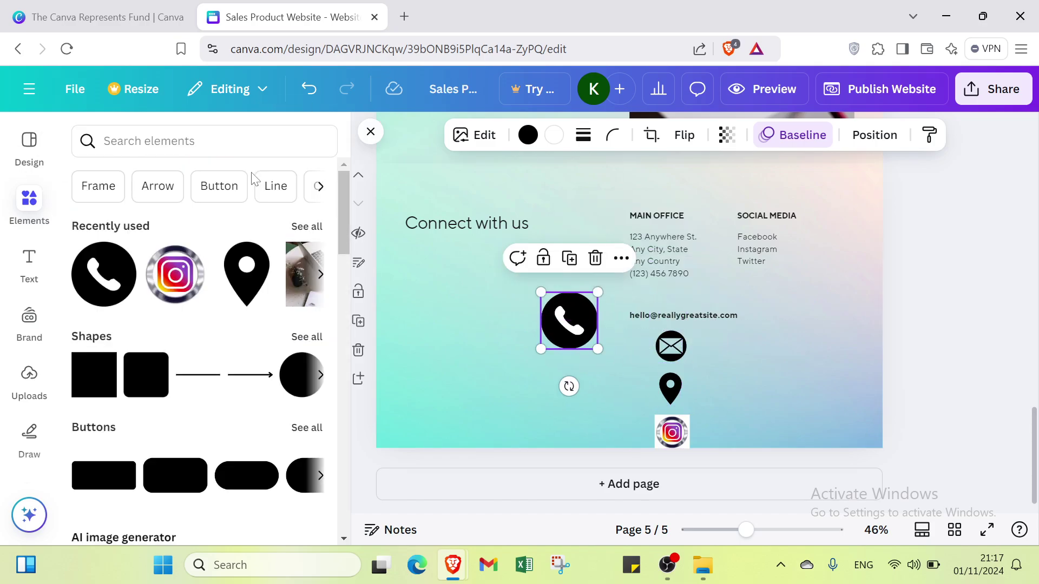
{"action": "key", "text": "c"}
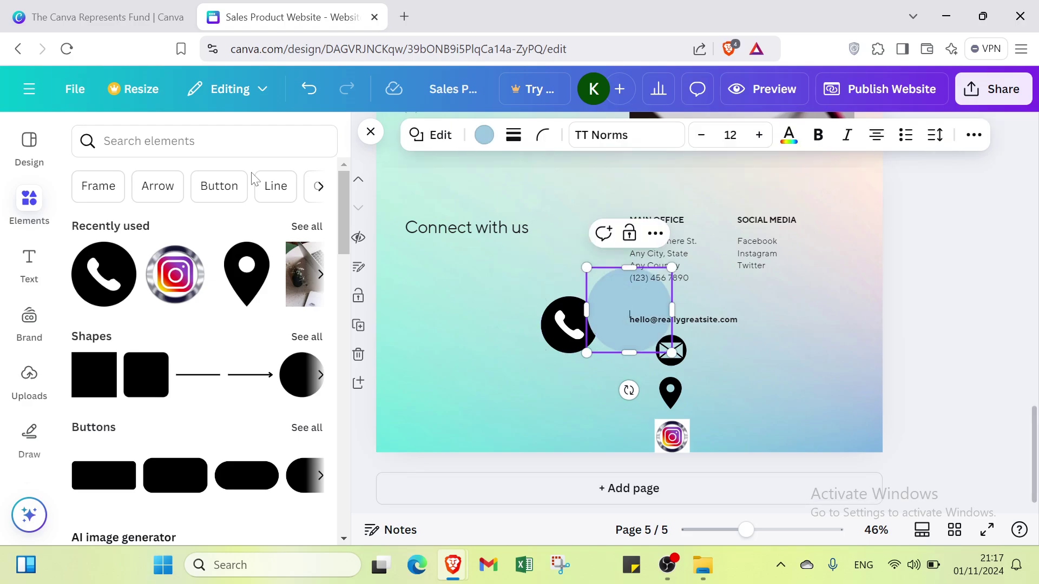
{"action": "left_click", "coordinate": [254, 142]}
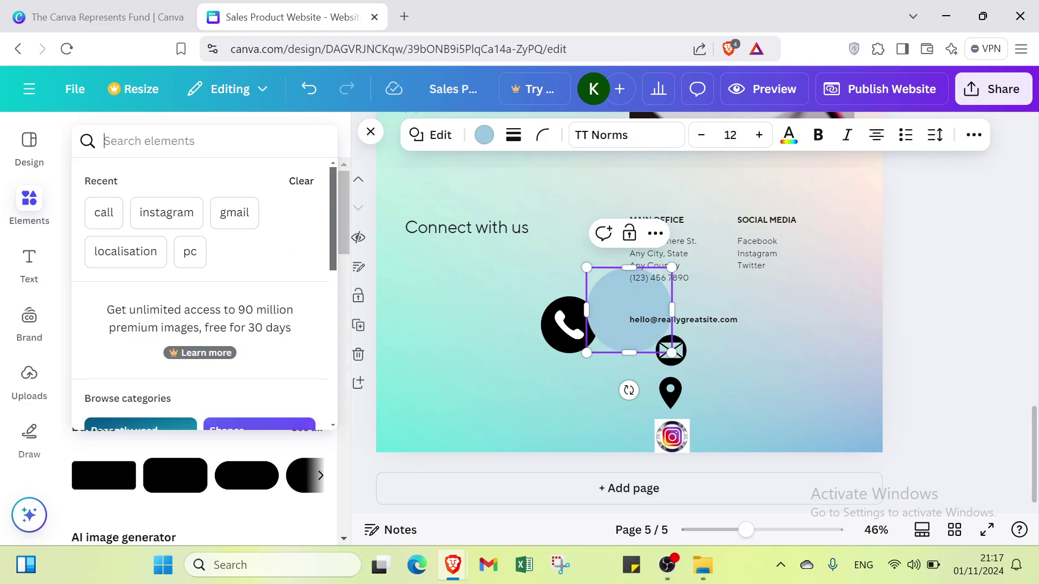
{"action": "type", "text": "pc"}
{"action": "key", "text": "Return"}
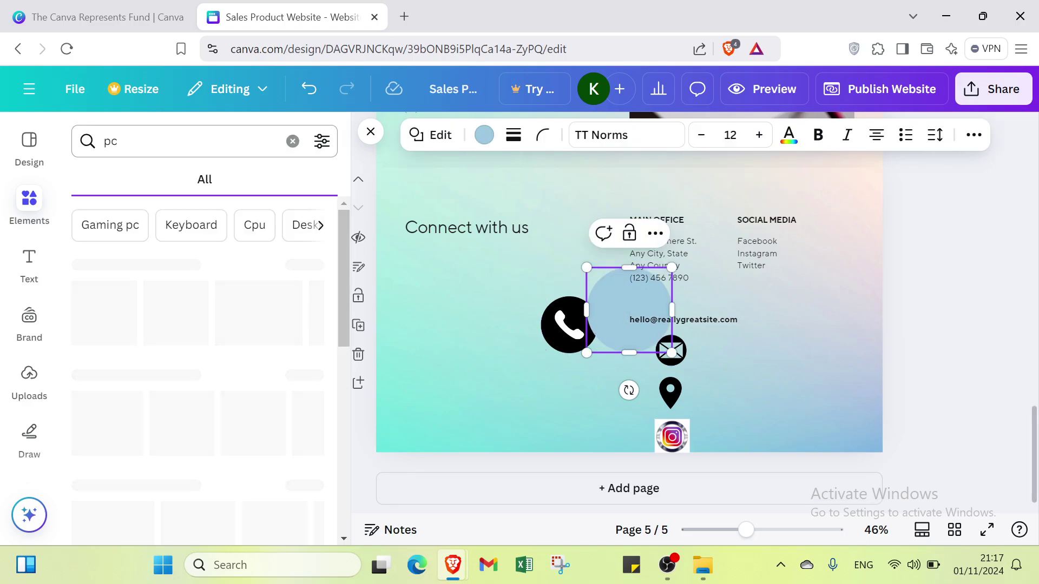
{"action": "scroll", "coordinate": [167, 265], "scroll_direction": "down", "scroll_amount": 1}
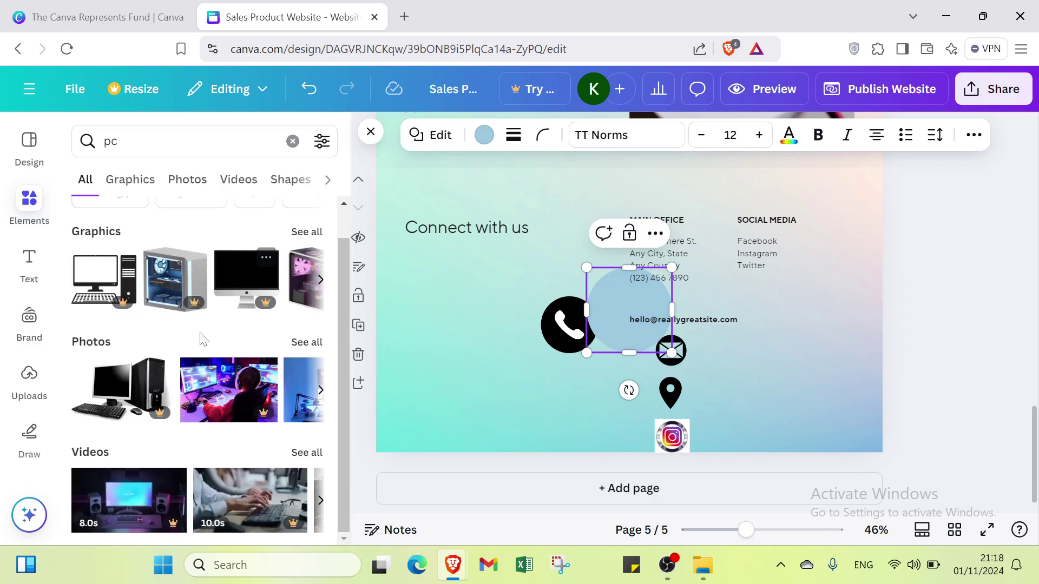
{"action": "left_click", "coordinate": [319, 391]}
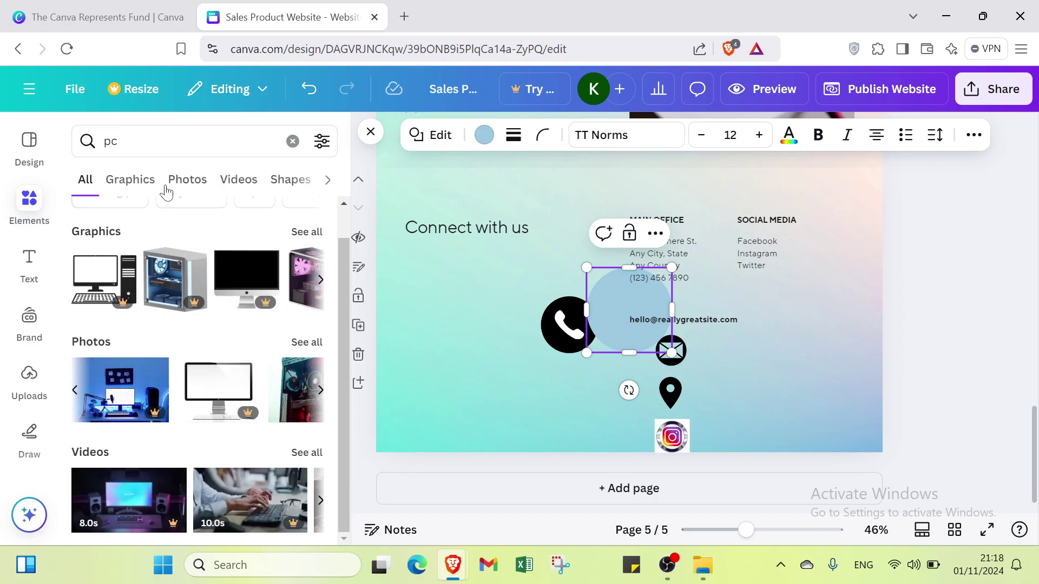
{"action": "left_click", "coordinate": [130, 180]}
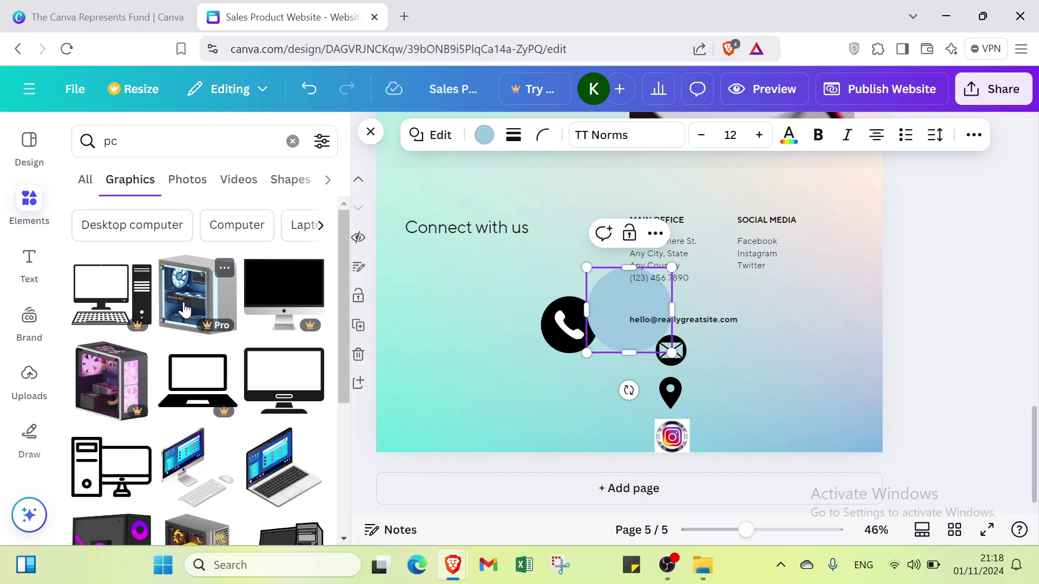
{"action": "scroll", "coordinate": [183, 309], "scroll_direction": "down", "scroll_amount": 3}
{"action": "left_click", "coordinate": [287, 236]}
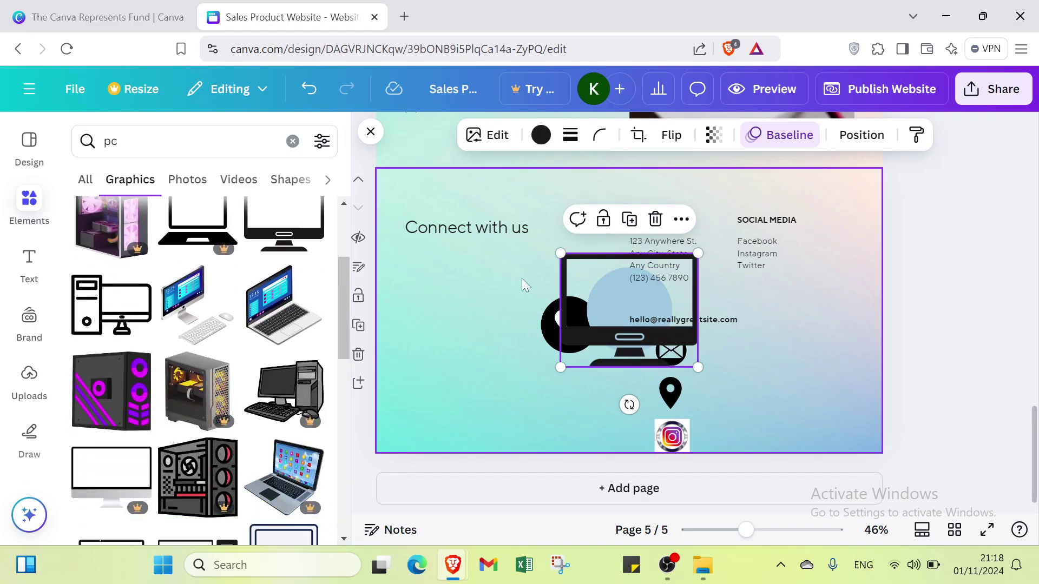
- Move the desktop monitor icon below the "Connect with us" heading and add the silver laptop graphic to the page
{"action": "left_click_drag", "start_coordinate": [604, 319], "coordinate": [421, 325]}
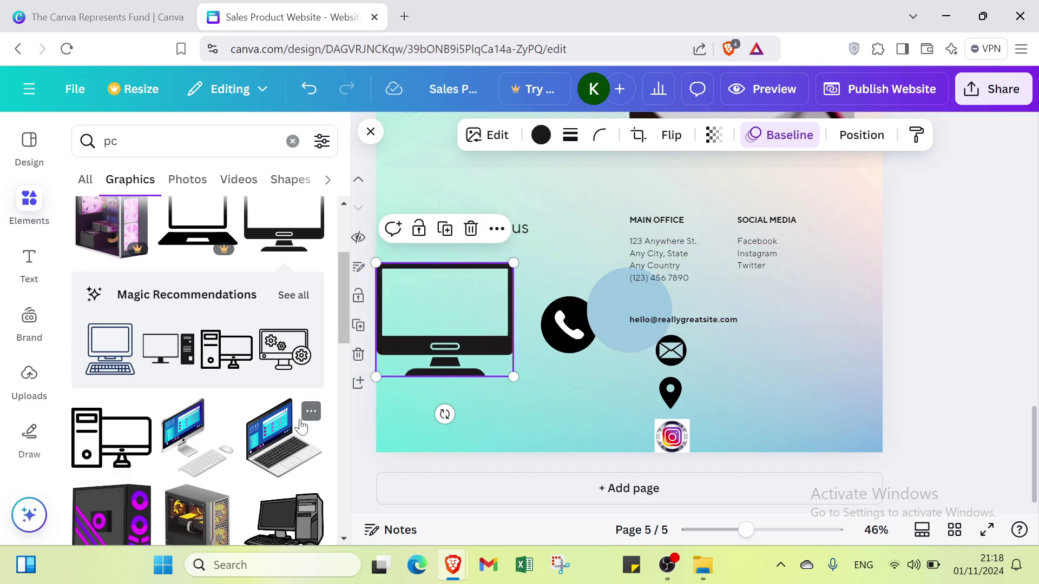
{"action": "left_click", "coordinate": [302, 427]}
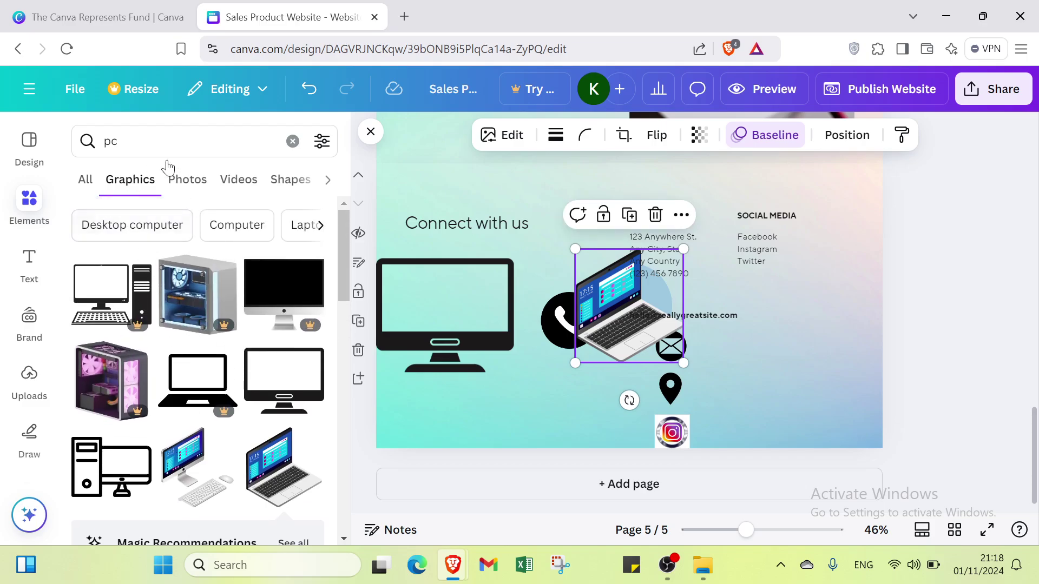
{"action": "left_click", "coordinate": [292, 141]}
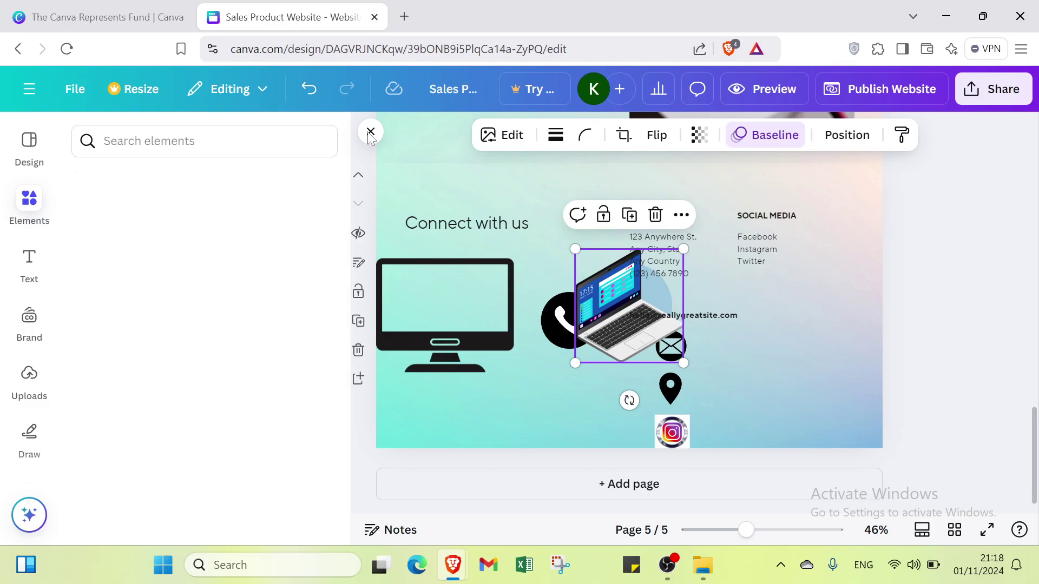
{"action": "left_click", "coordinate": [370, 133]}
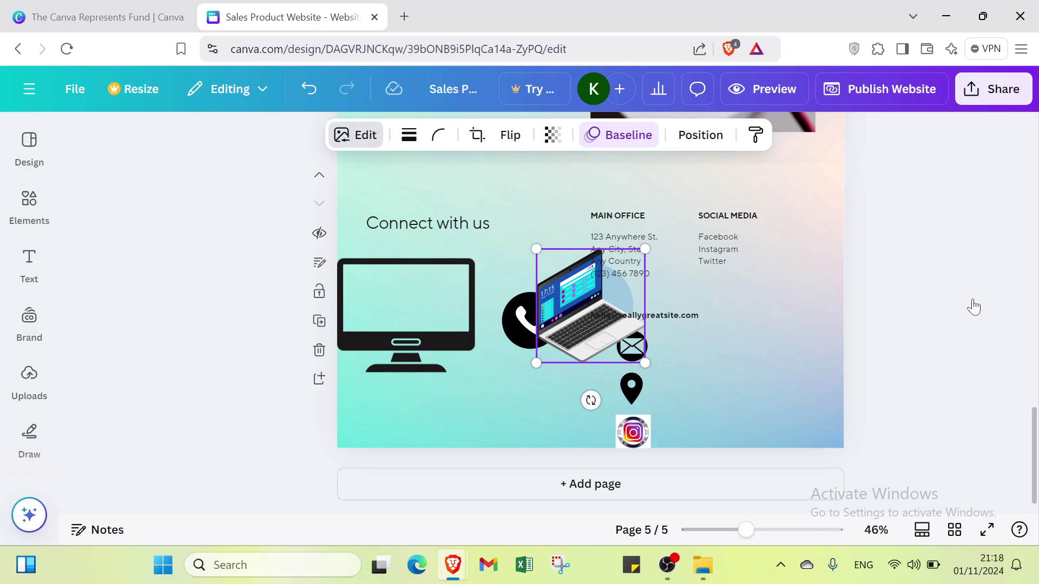
{"action": "key", "text": "ctrl+z"}
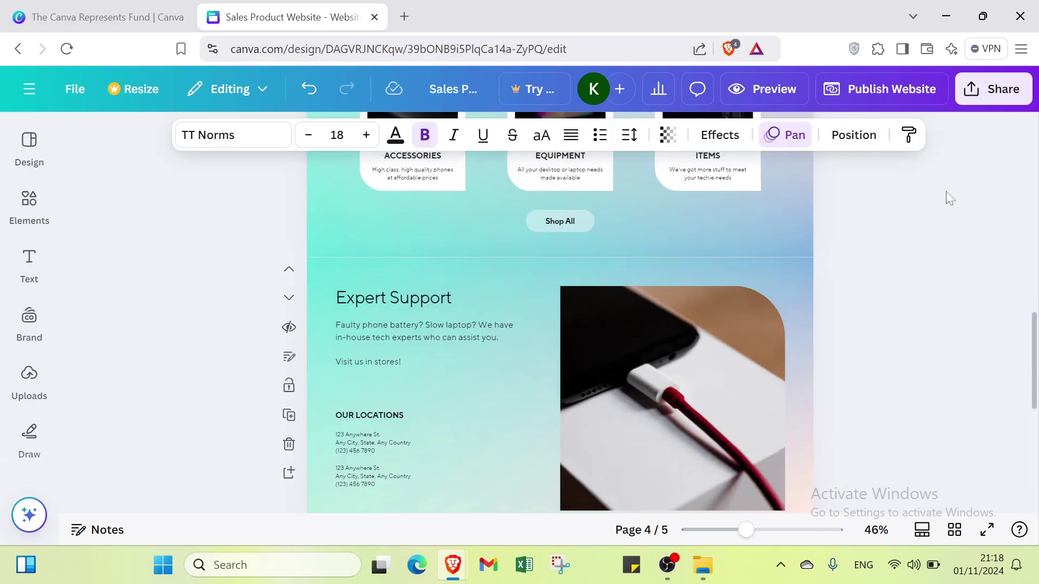
- Set the design's collaboration link to "Anyone with the link" and look through the additional ways to publish
{"action": "left_click", "coordinate": [994, 97]}
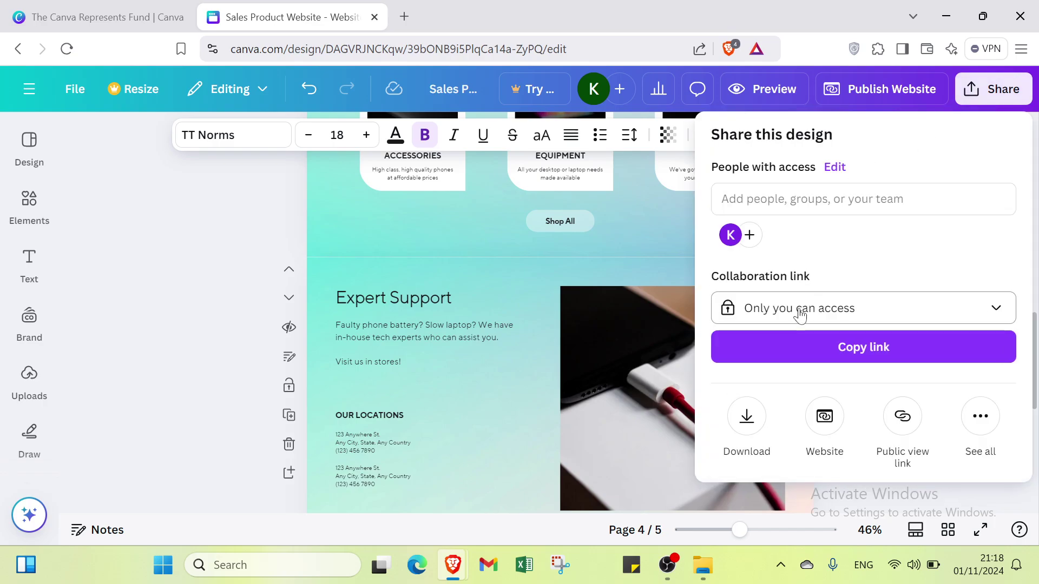
{"action": "left_click", "coordinate": [800, 317]}
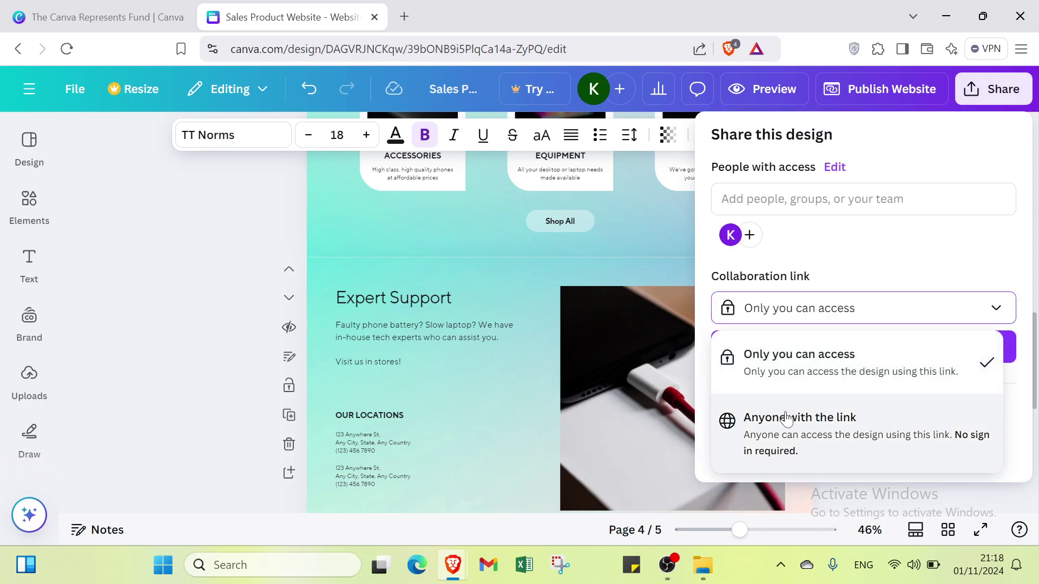
{"action": "left_click", "coordinate": [788, 438]}
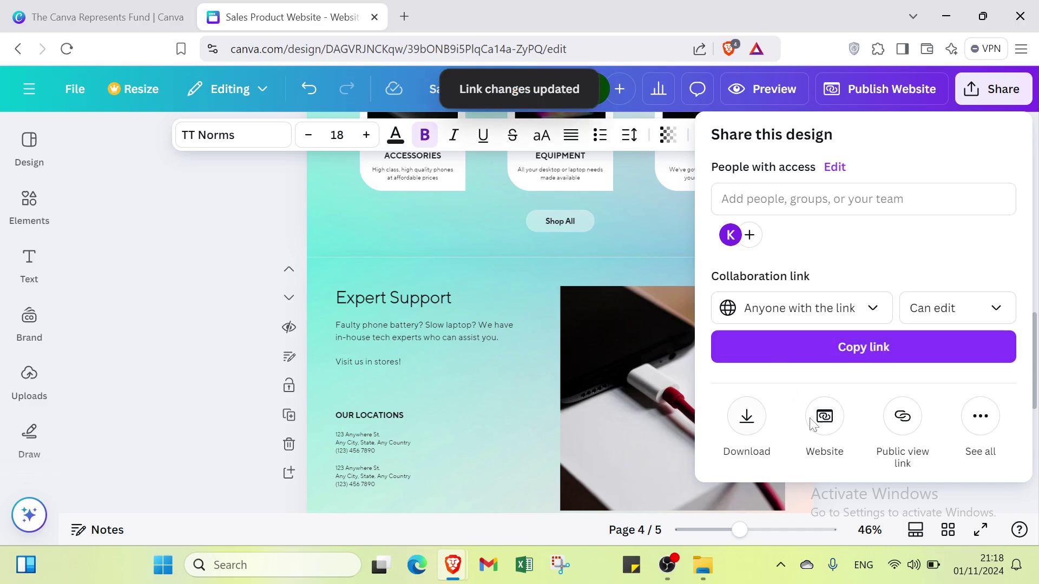
{"action": "left_click", "coordinate": [968, 418]}
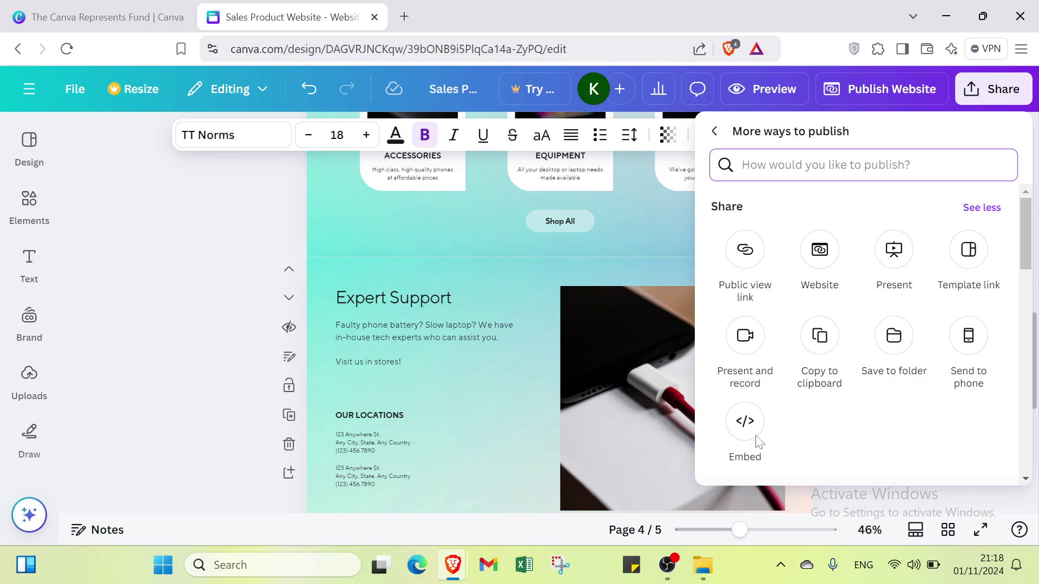
{"action": "left_click", "coordinate": [362, 273]}
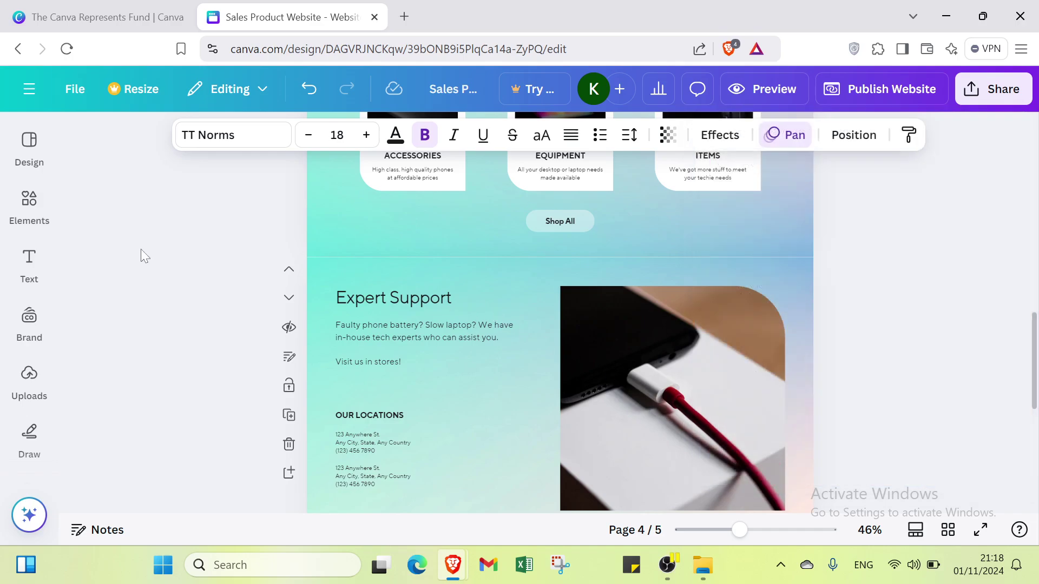
- Leave the design for the Canva home page and switch to the open Canva Represents Fund page
{"action": "left_click", "coordinate": [17, 49]}
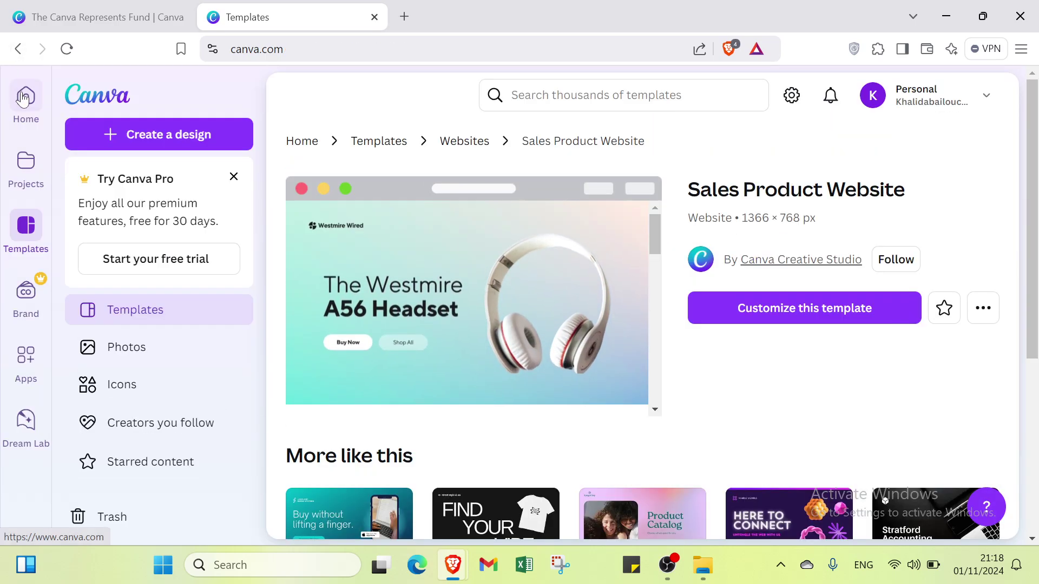
{"action": "left_click", "coordinate": [22, 99]}
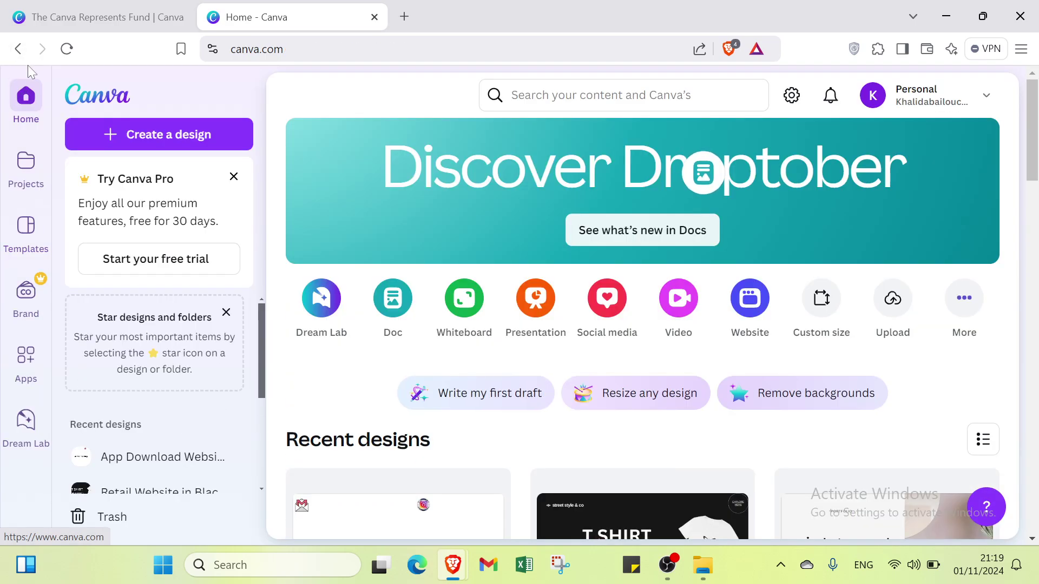
{"action": "left_click", "coordinate": [64, 17]}
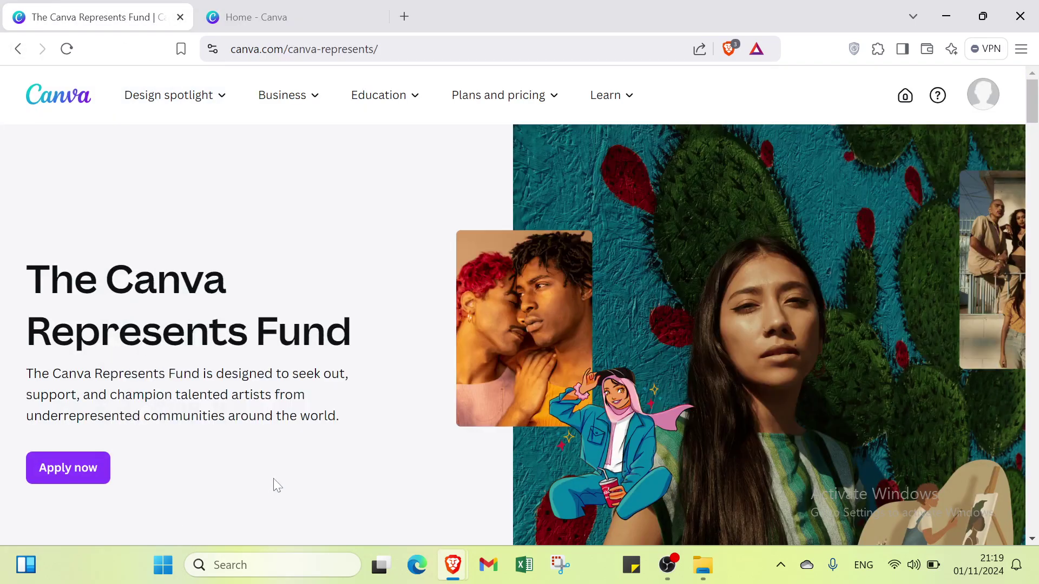